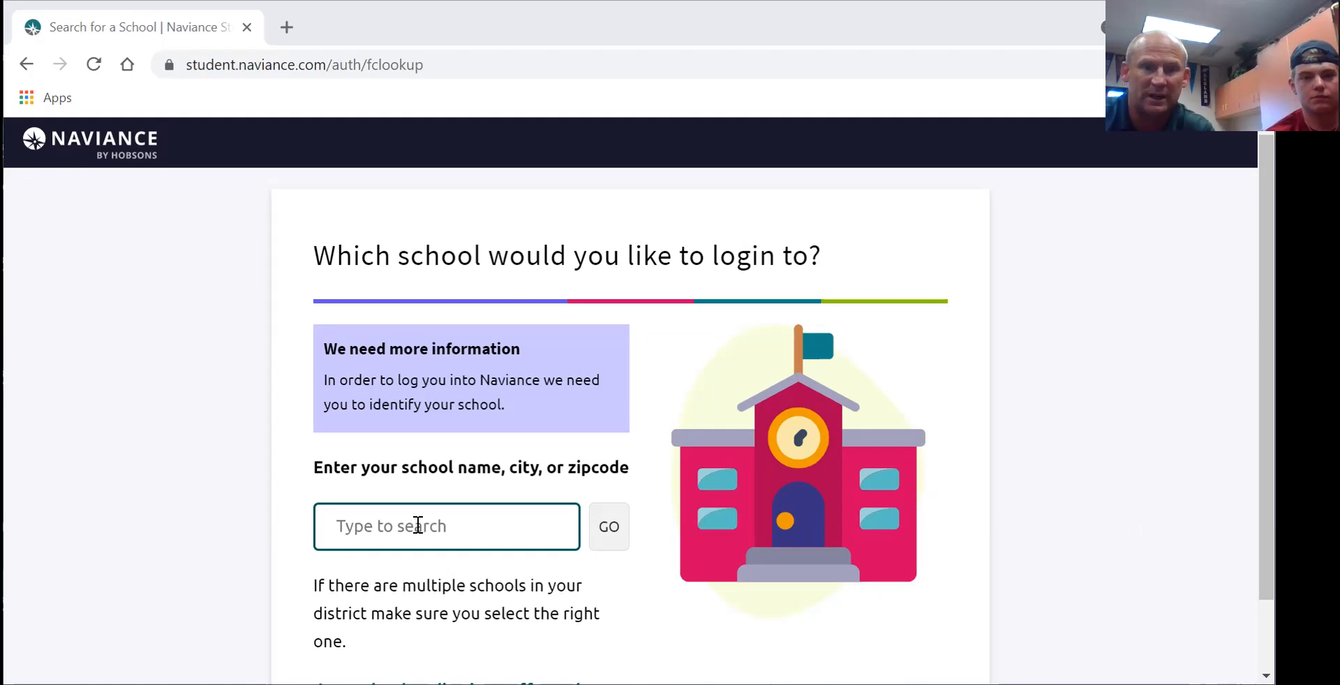
# - Search Naviance for 'hilliard davidson' and open the Hilliard Davidson High School result
pyautogui.write('hilliad')
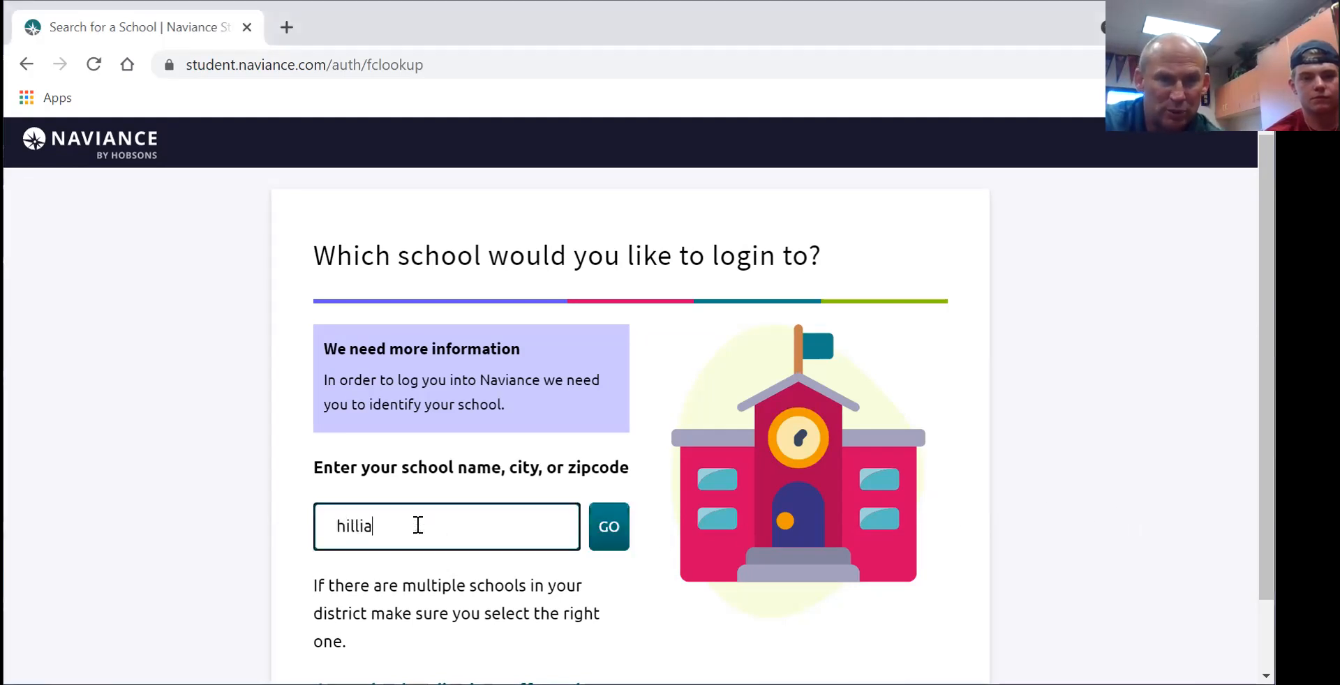
pyautogui.press('BackSpace')
pyautogui.write('ar')
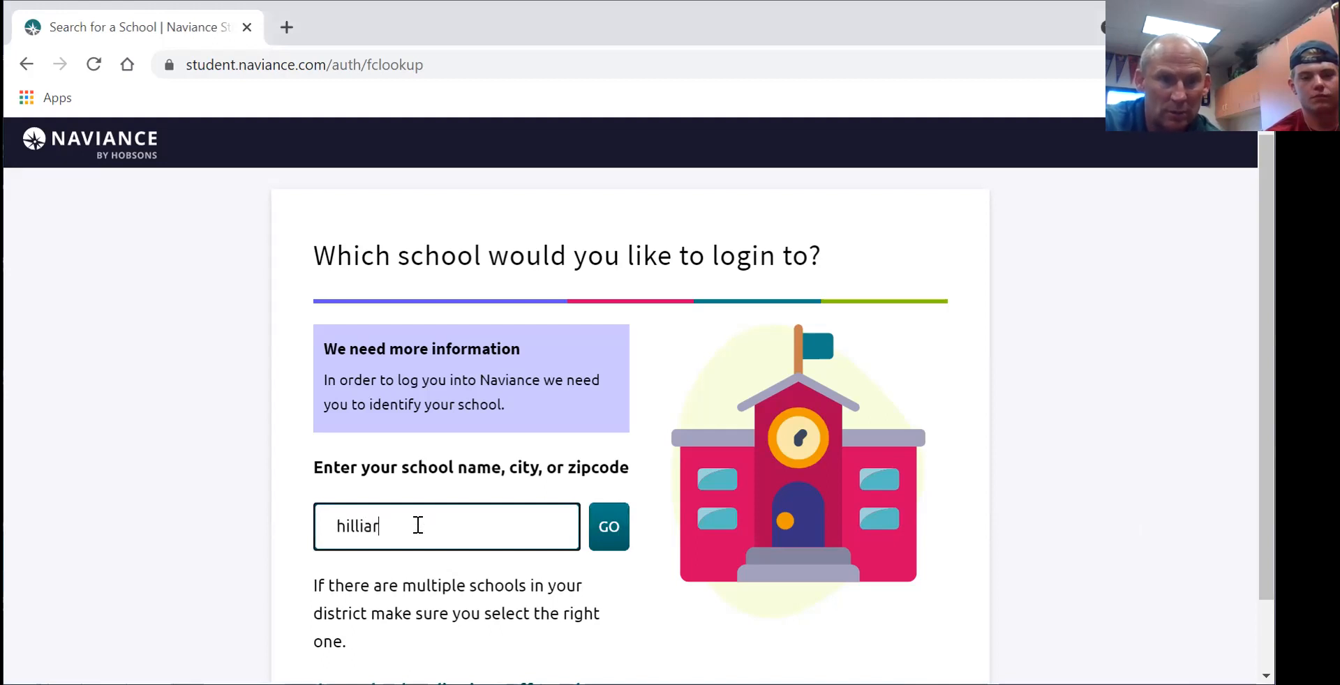
pyautogui.write('d davidson')
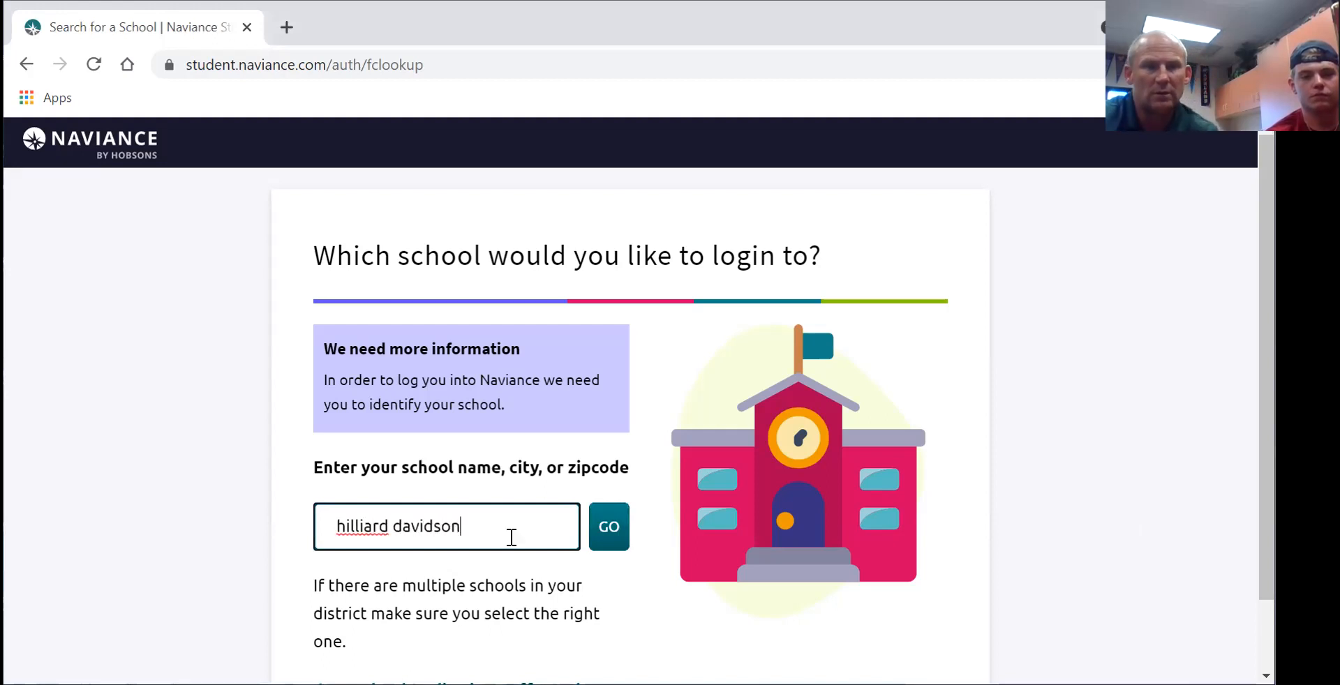
pyautogui.click(608, 531)
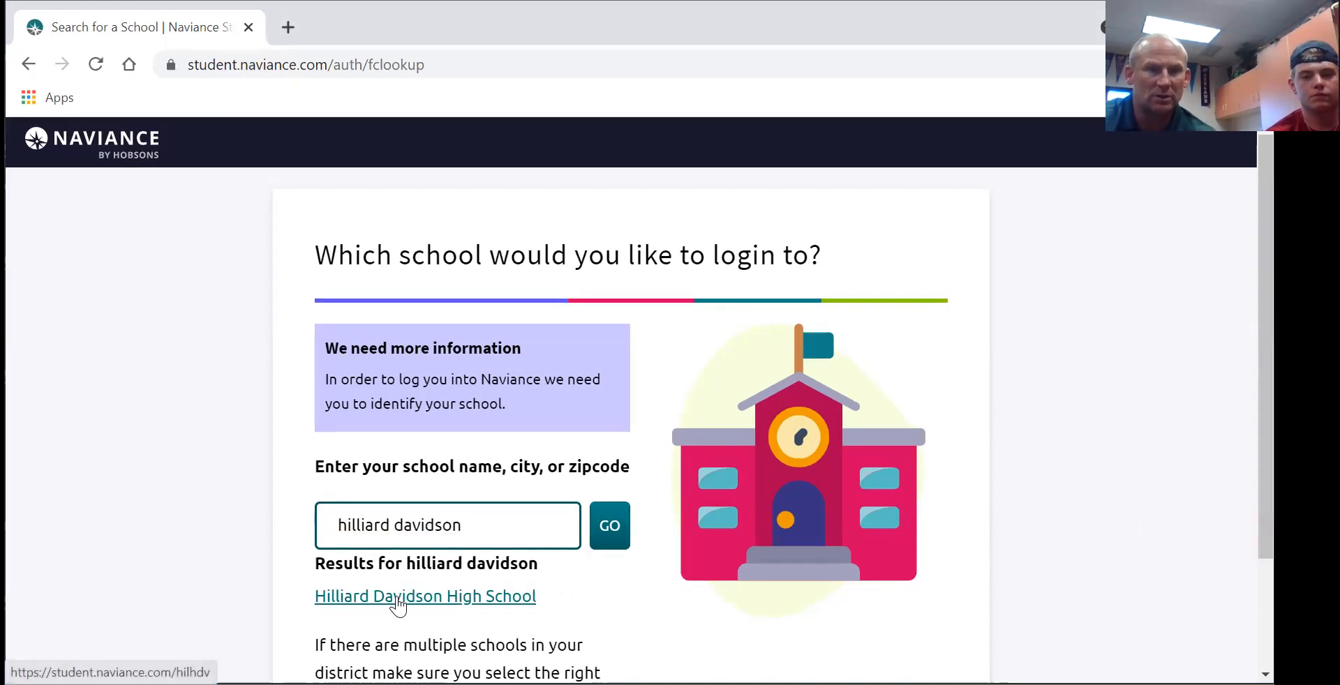
pyautogui.click(398, 604)
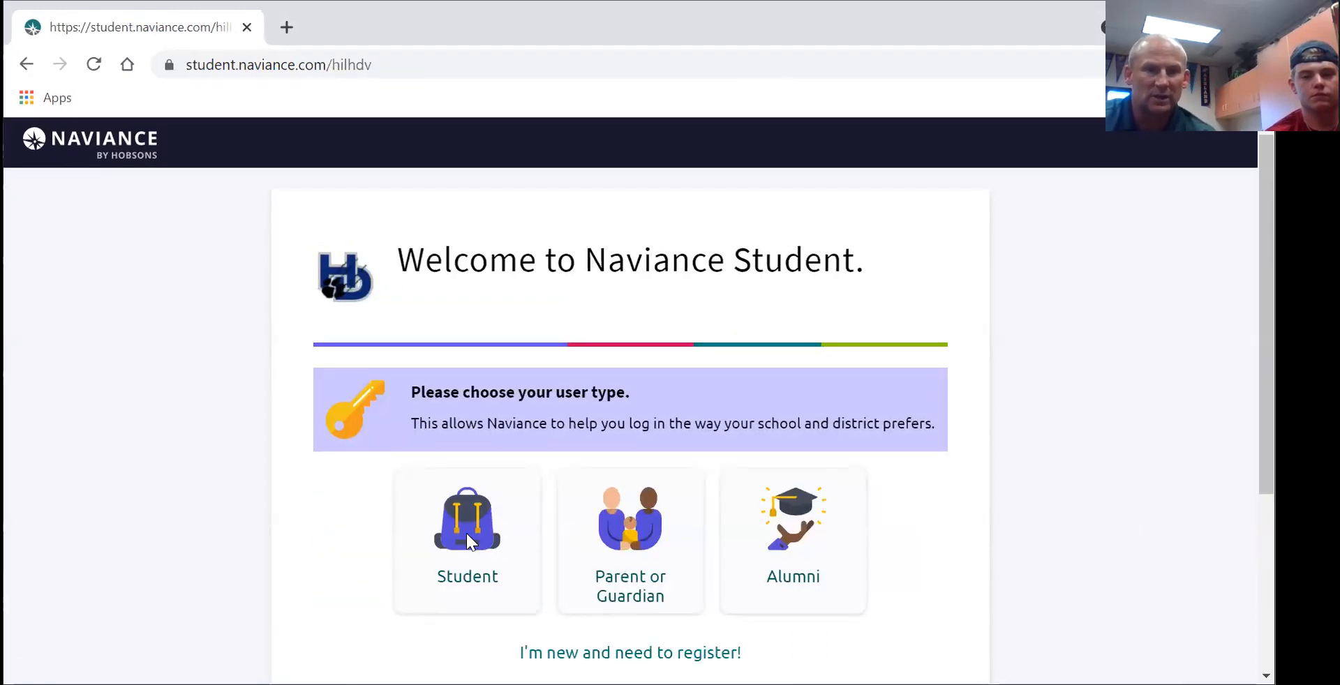
# - Log in as a student through single sign-on with the school username and password
pyautogui.click(466, 533)
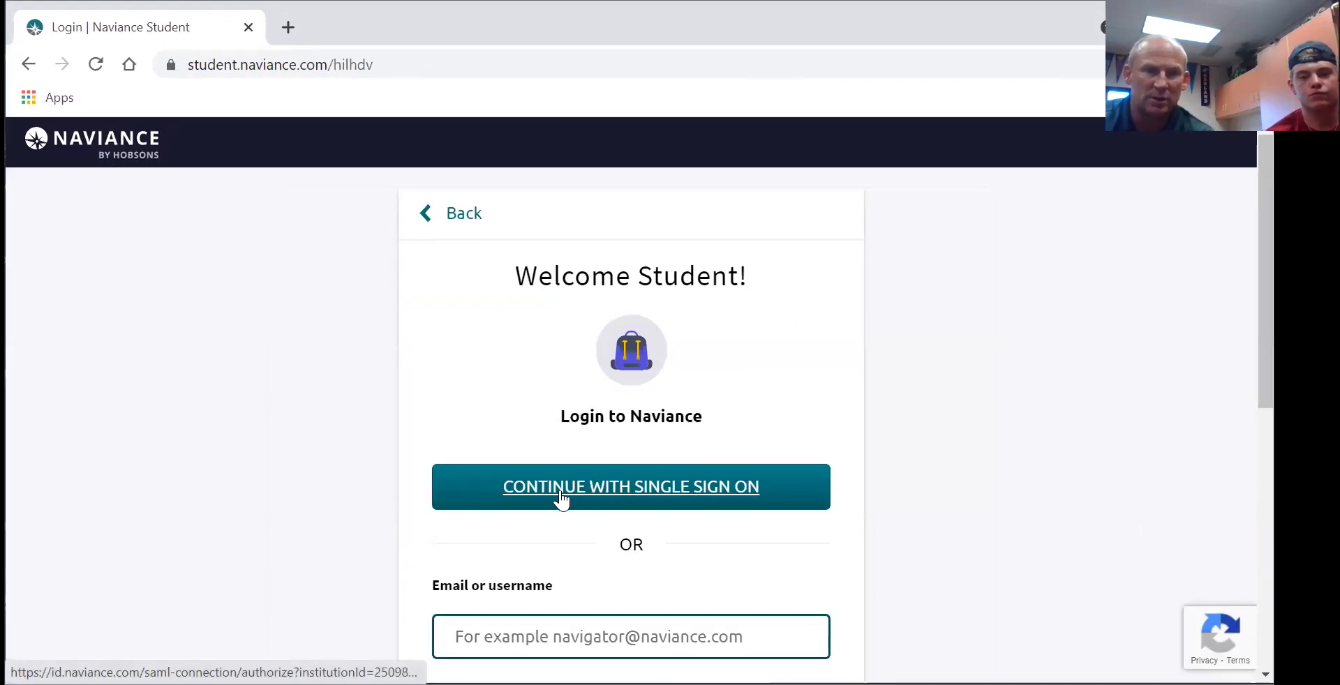
pyautogui.click(559, 496)
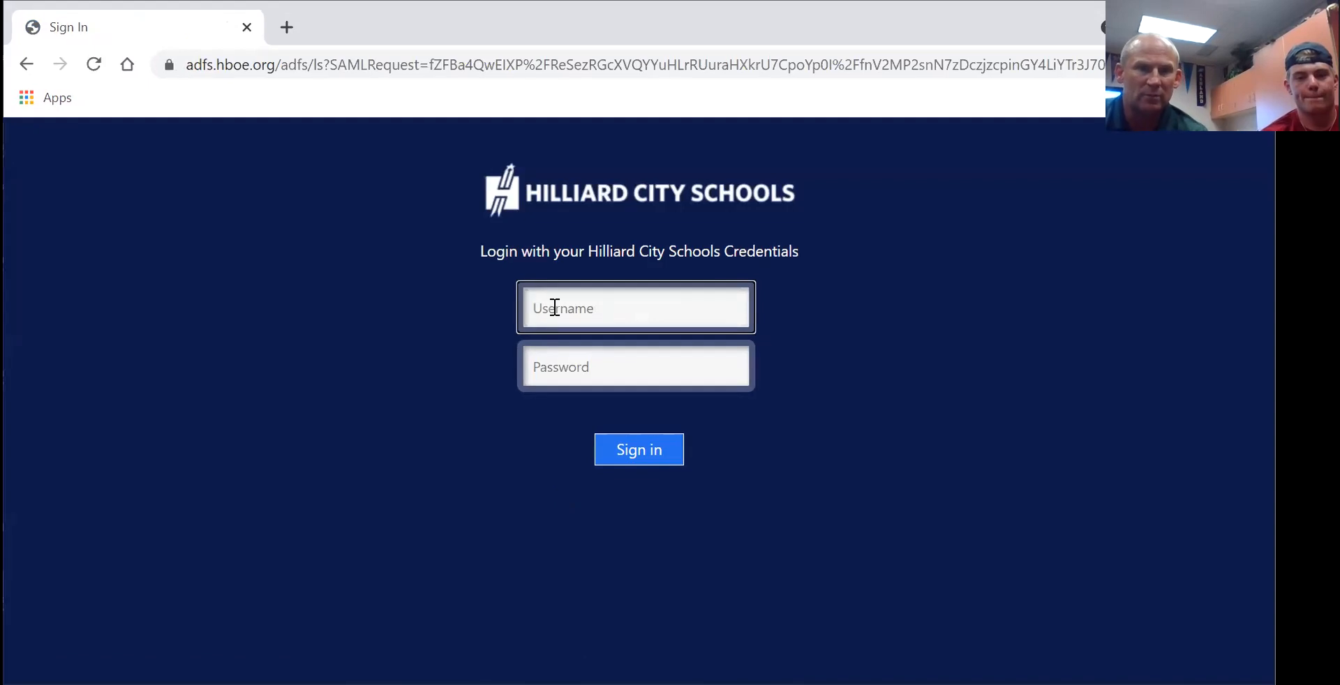
pyautogui.write('112565')
pyautogui.press('Tab')
pyautogui.write('•••••••••••')
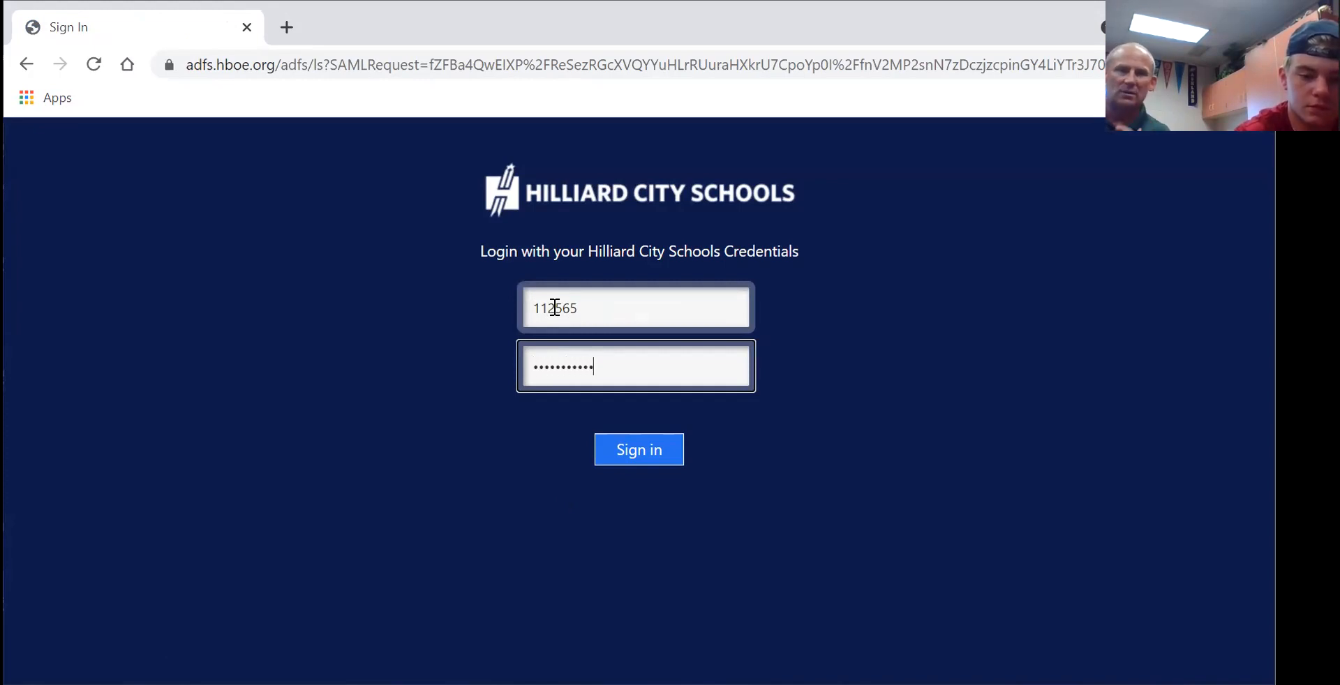
pyautogui.write('•')
pyautogui.press('Return')
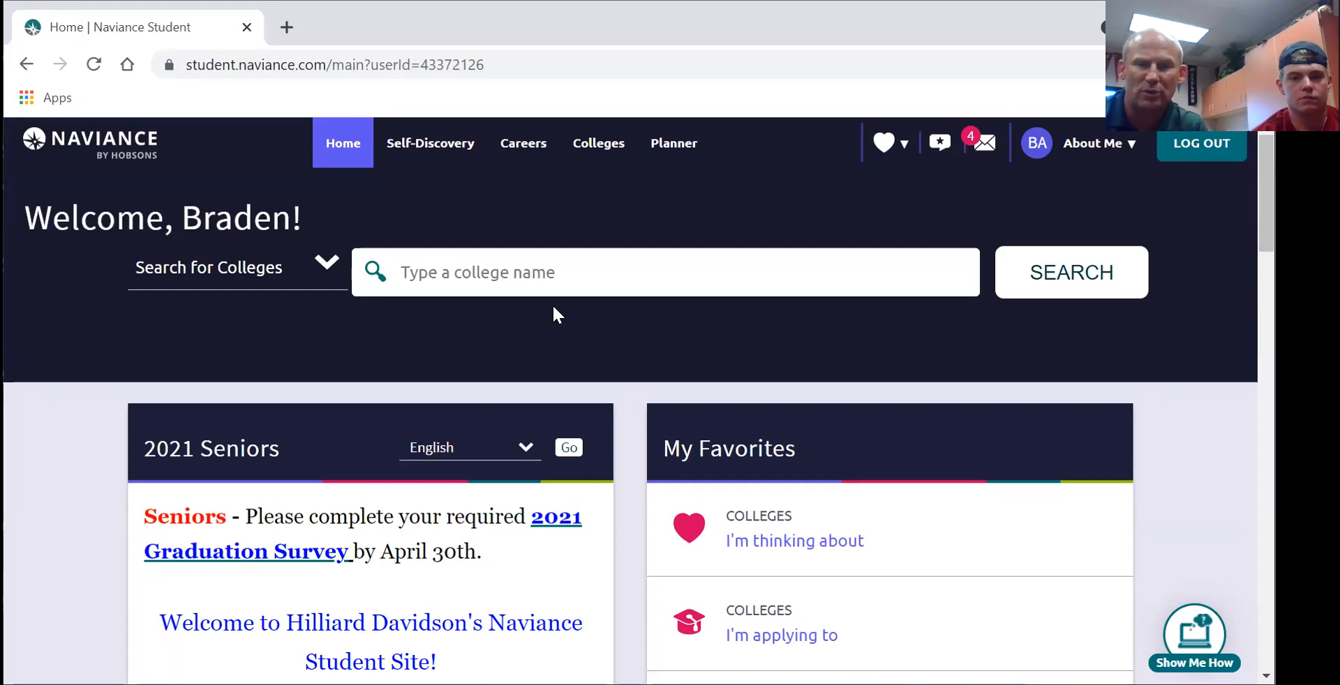
# - Open the Common App link under From My School links in a new tab
pyautogui.click(1090, 281)
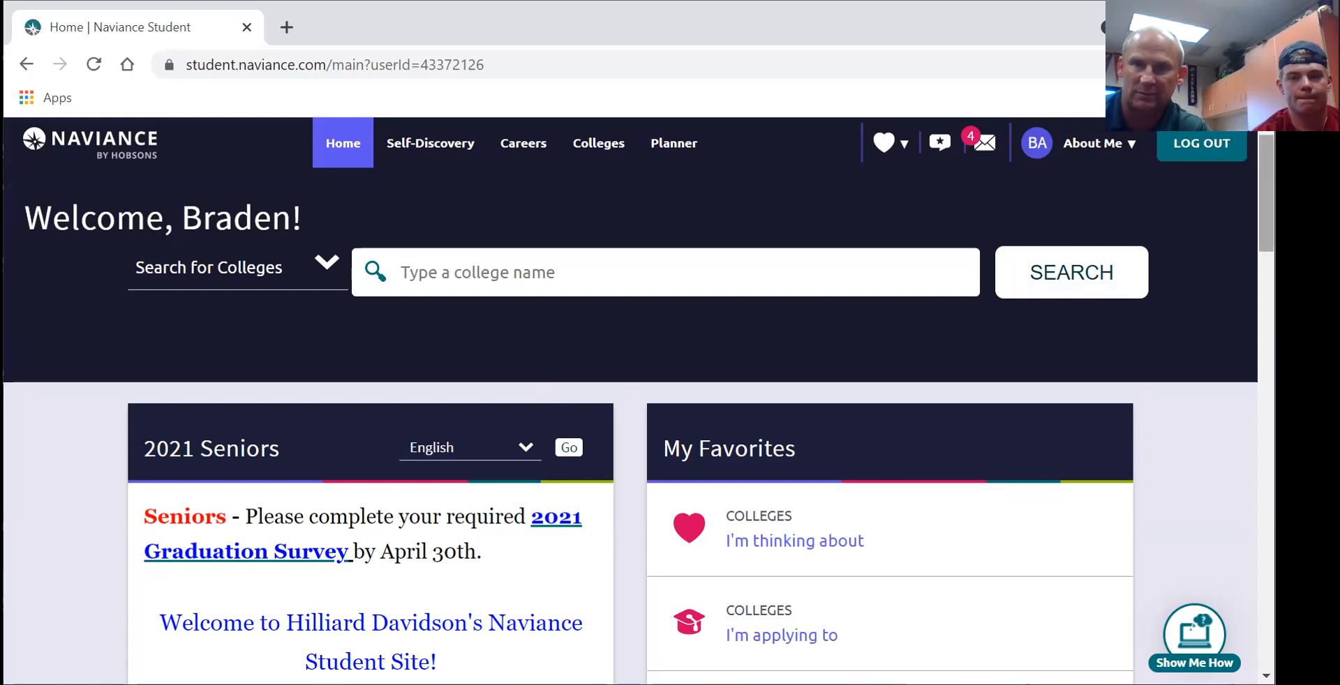
pyautogui.scroll(-15, 639, 400)
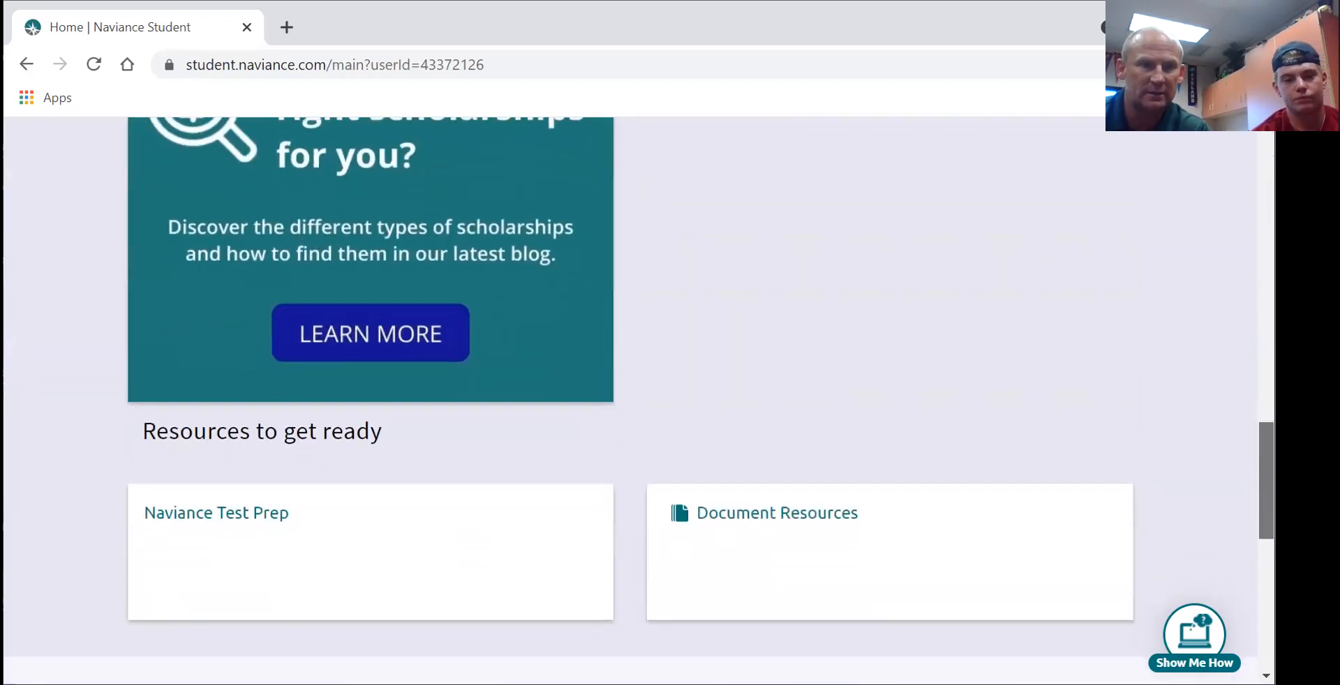
pyautogui.scroll(-4, 340, 636)
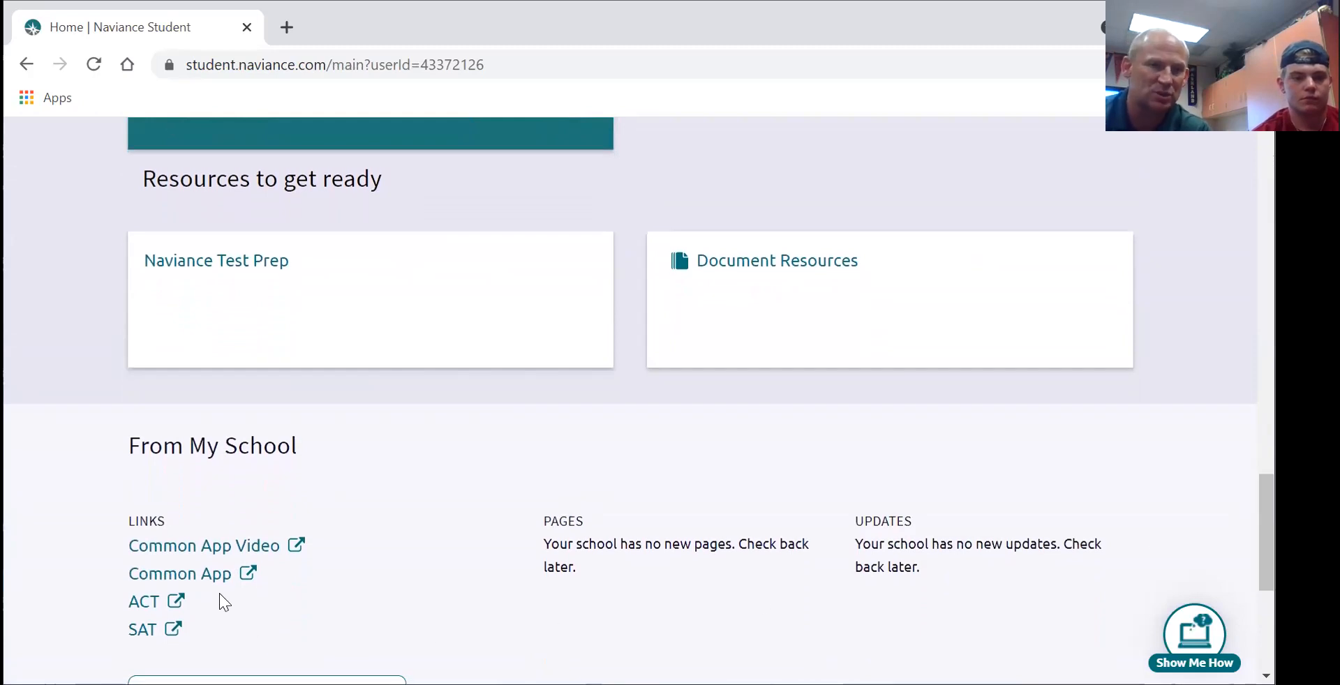
pyautogui.click(177, 577)
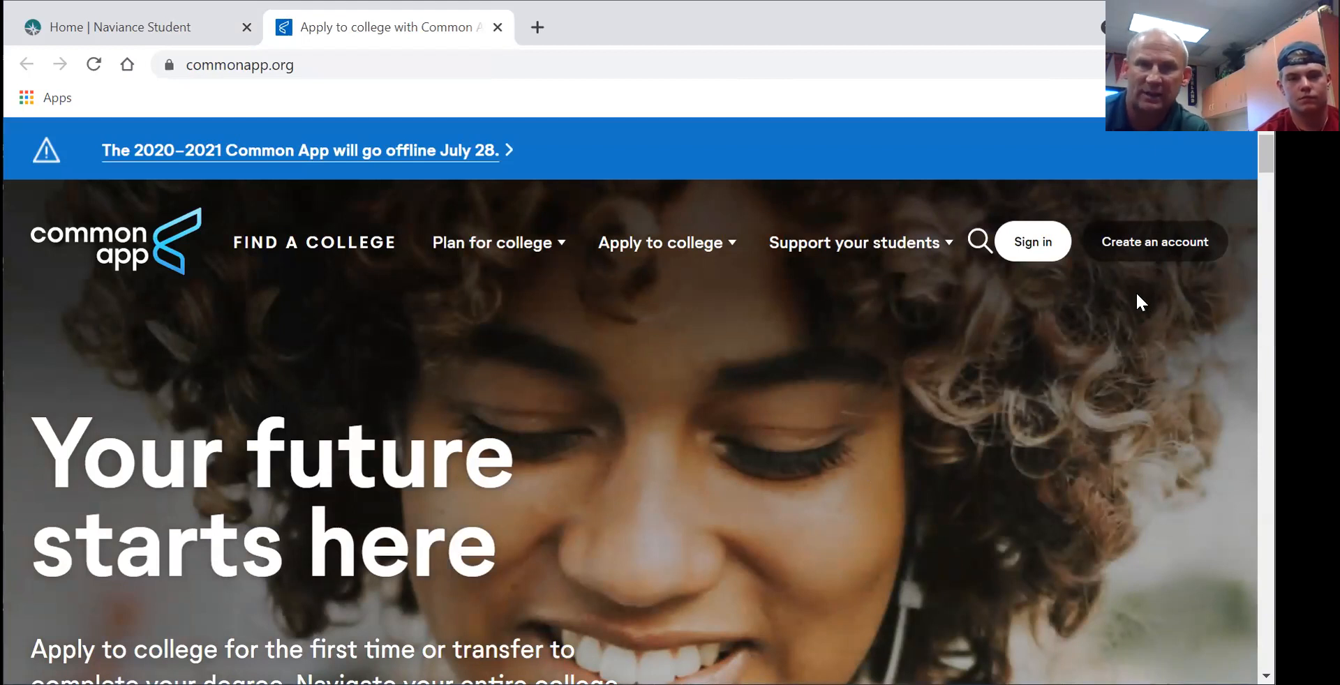
# - Begin a new first-year student account and focus the Email Address field
pyautogui.click(1136, 242)
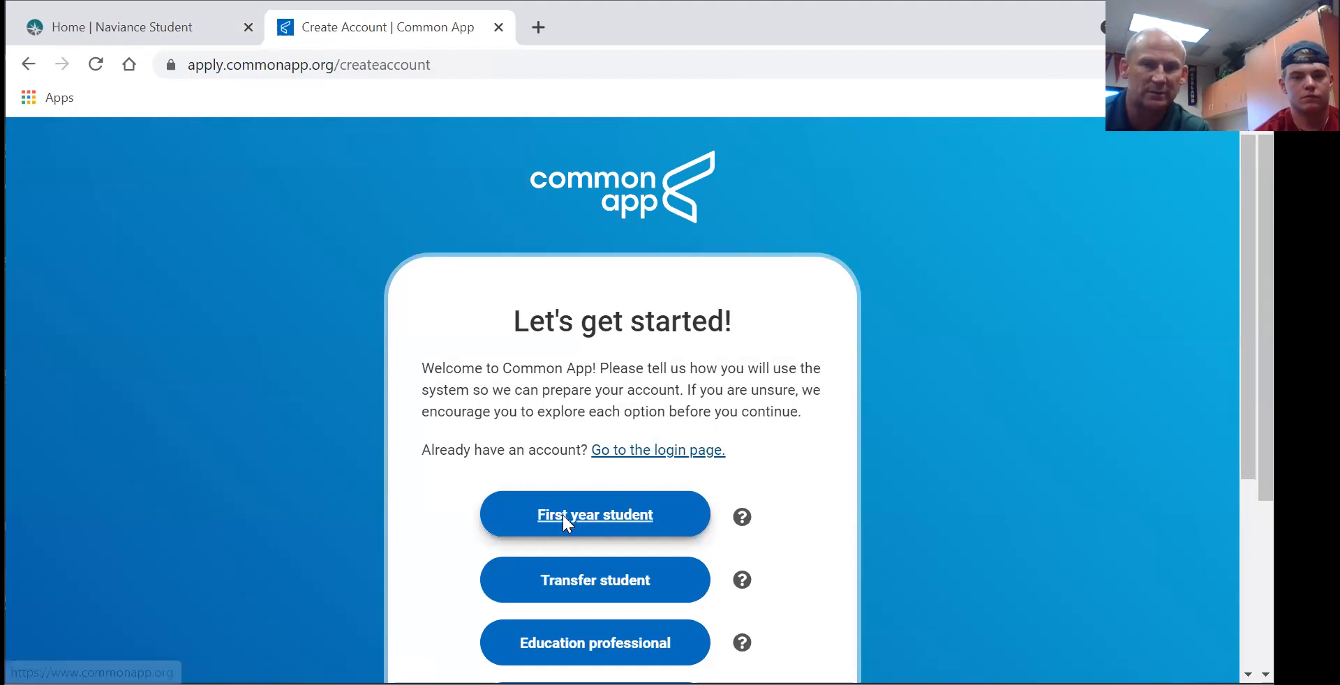
pyautogui.click(562, 517)
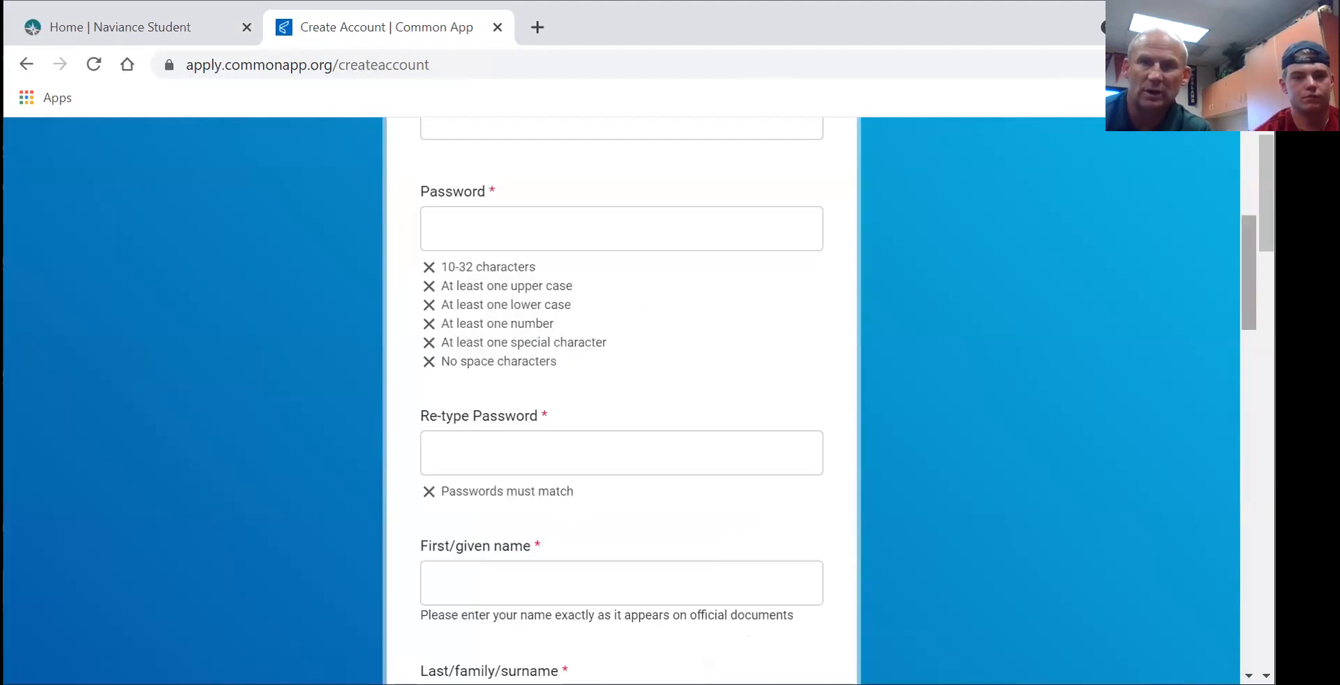
pyautogui.scroll(3, 1242, 300)
pyautogui.scroll(2, 1242, 210)
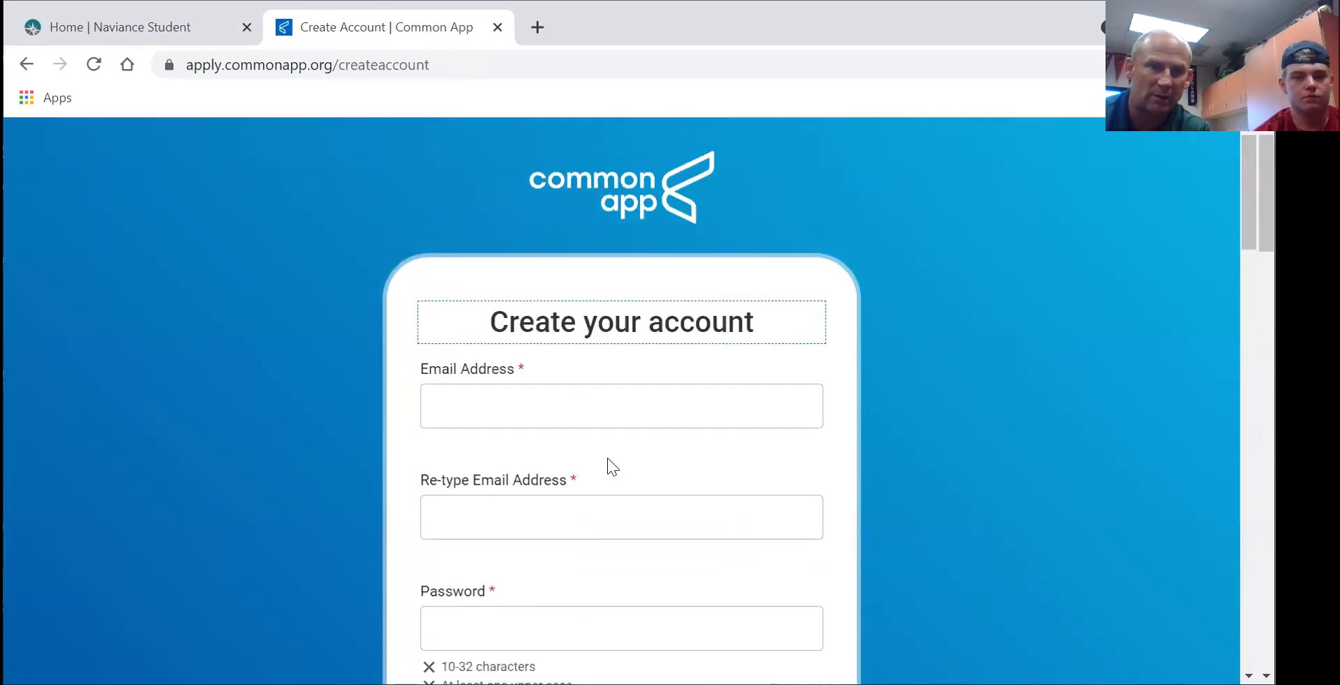
pyautogui.click(485, 402)
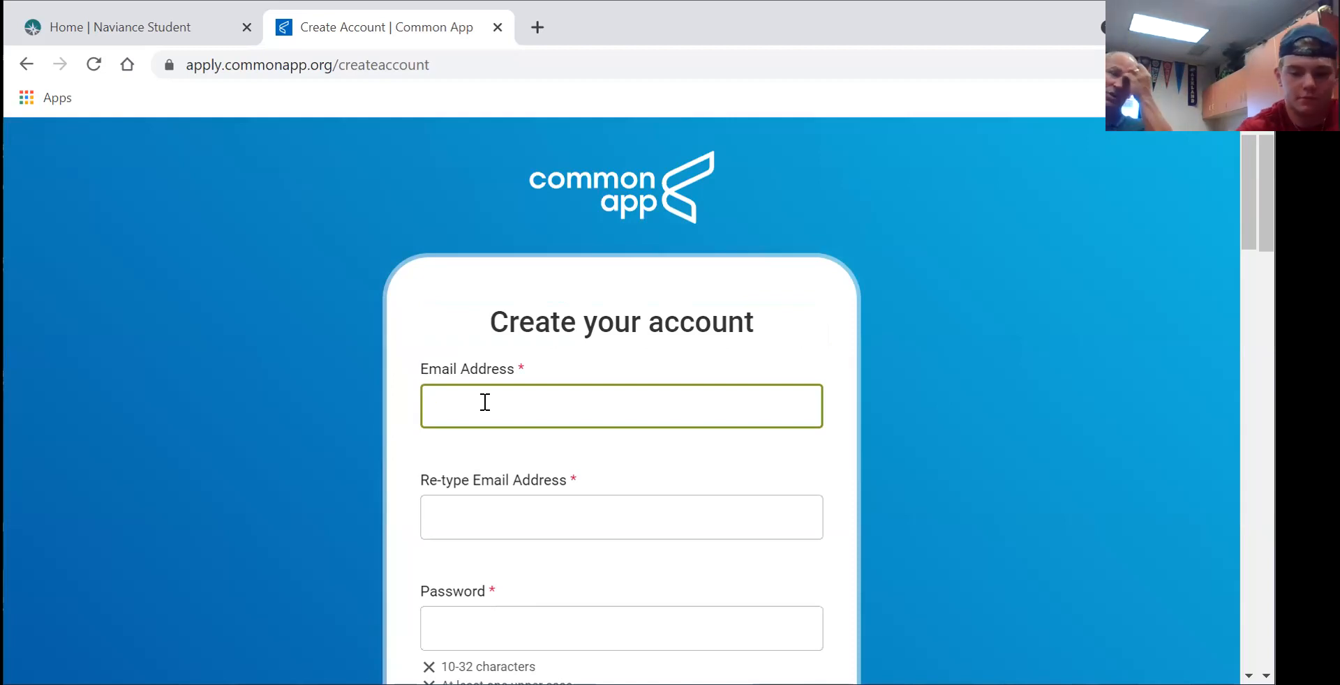
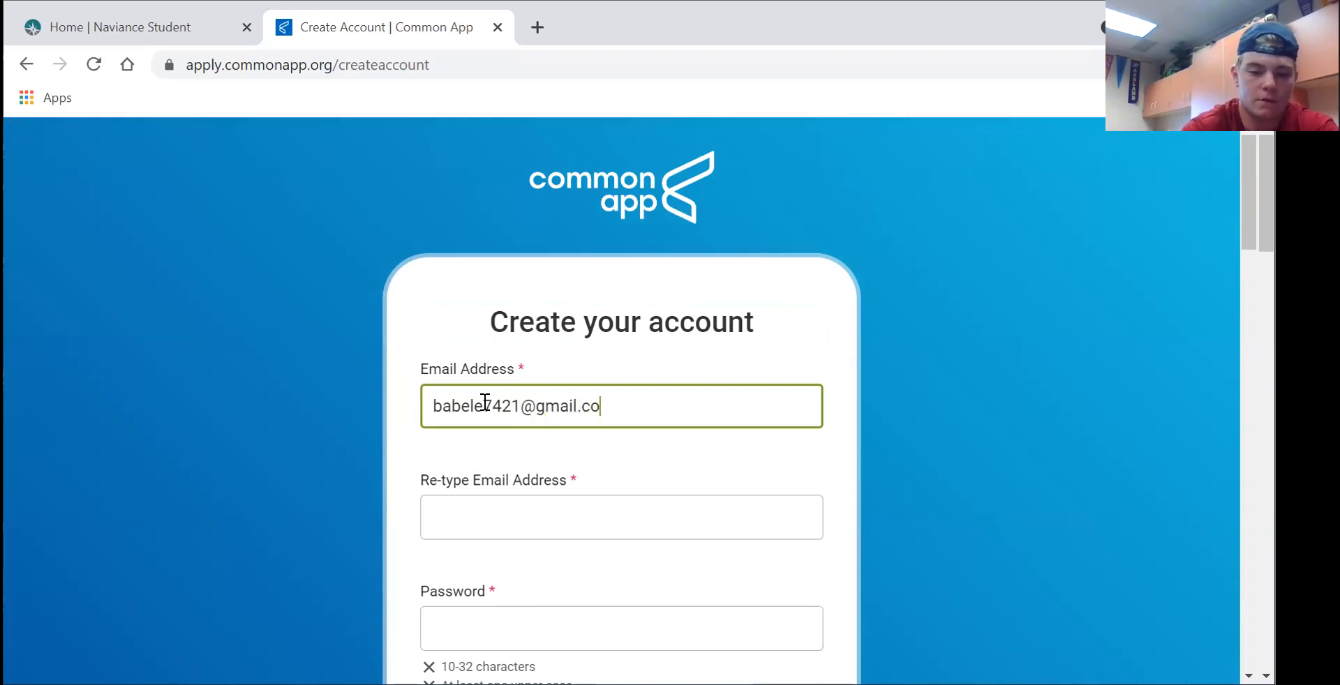
# - Enter the student's email address in both Email Address and Re-type Email
pyautogui.click(517, 507)
# - Enter a password meeting all requirements and re-type it to confirm
pyautogui.scroll(-1, 573, 544)
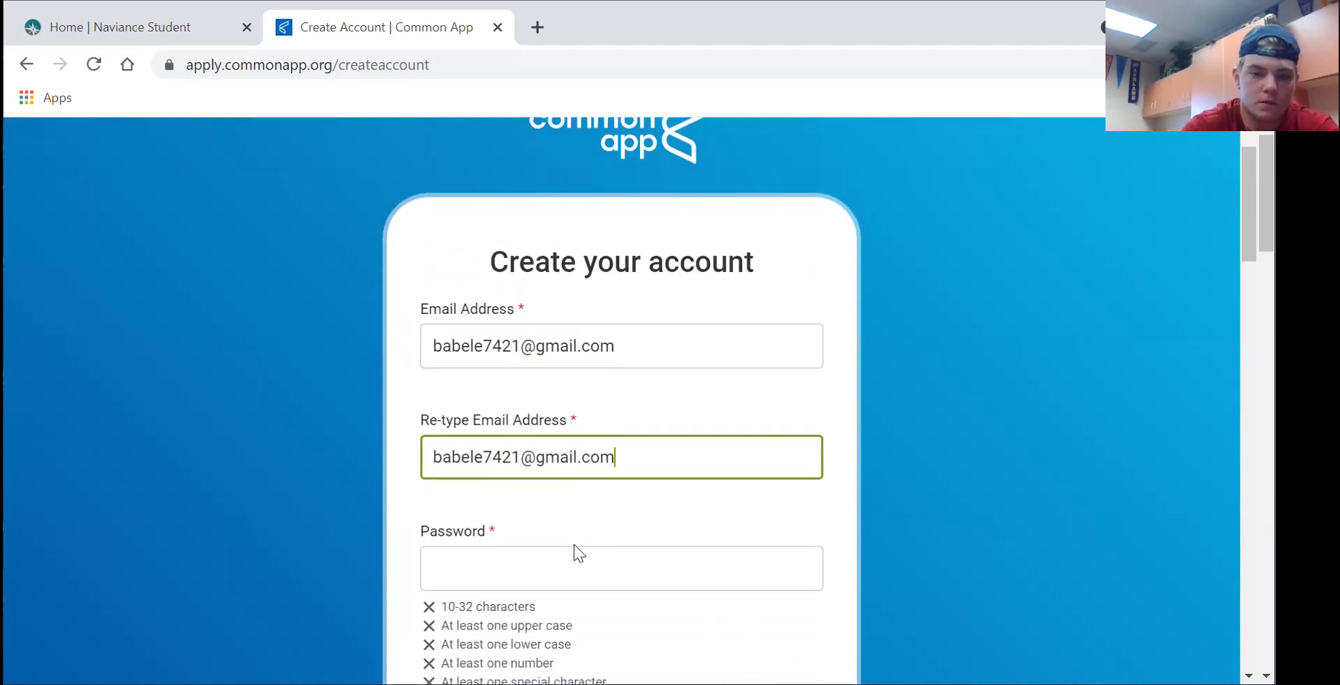
pyautogui.click(574, 545)
pyautogui.write('Ba')
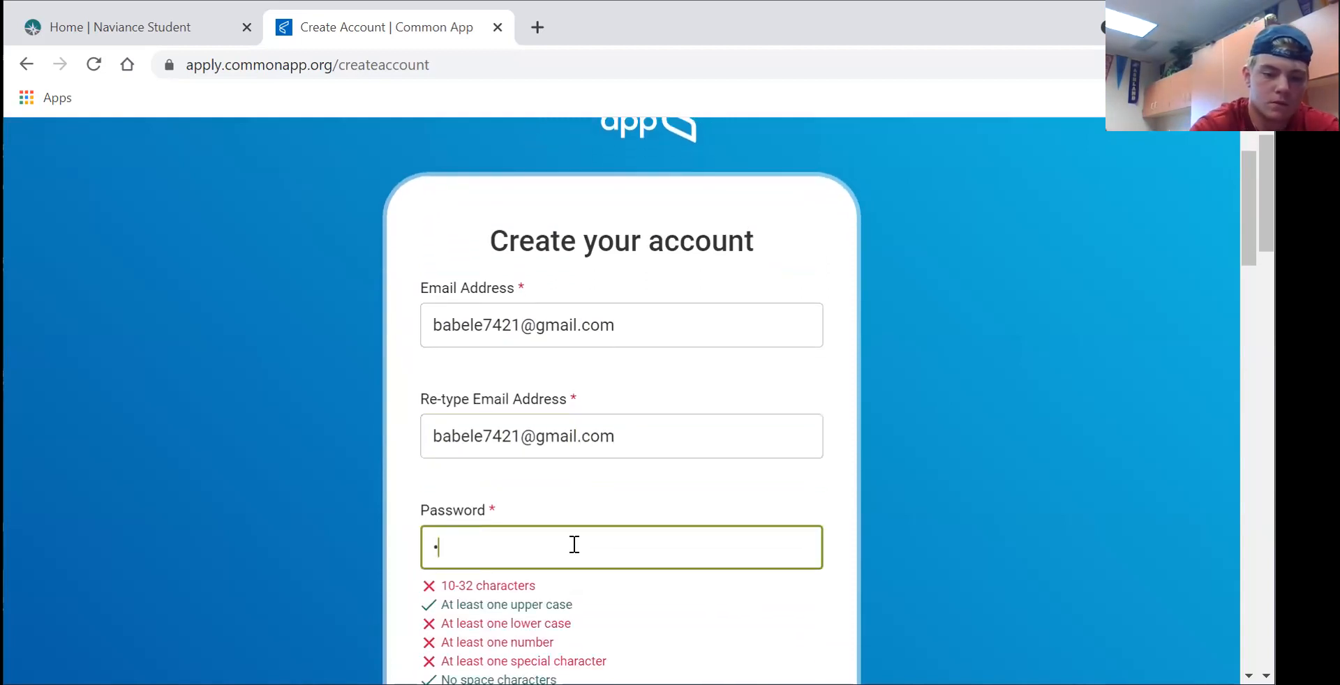
pyautogui.write('••••••••')
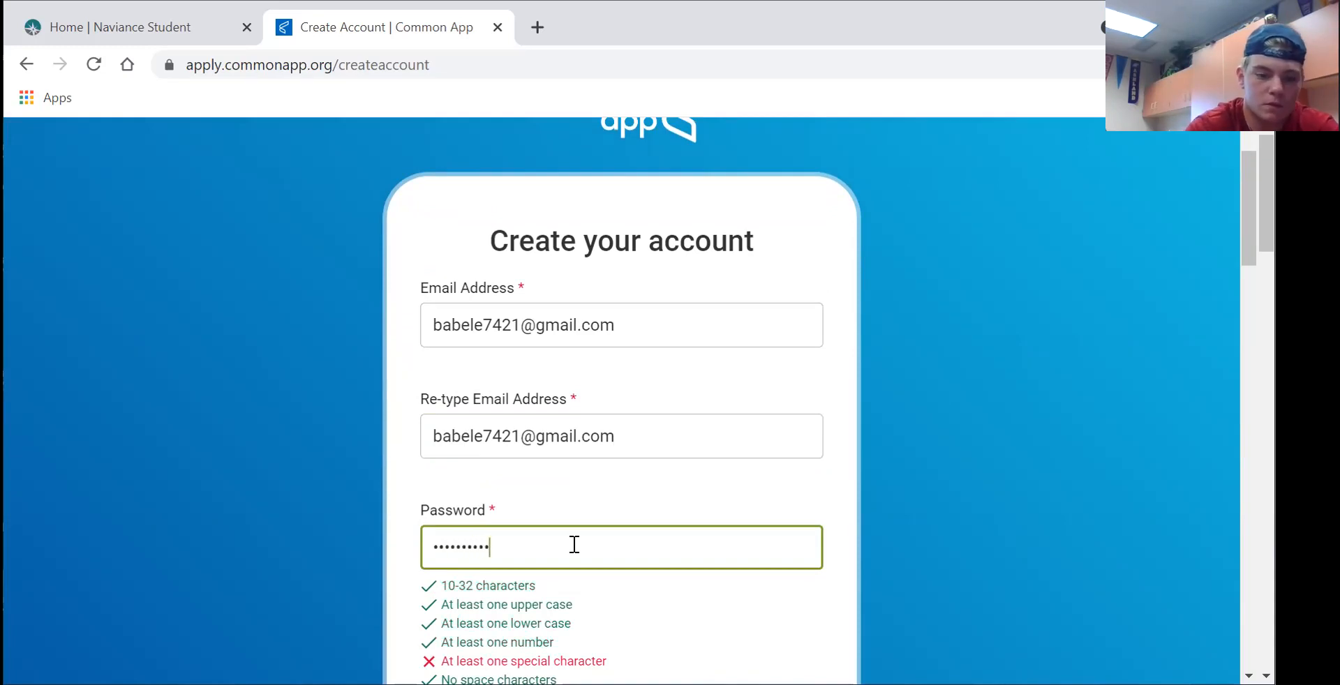
pyautogui.write('!')
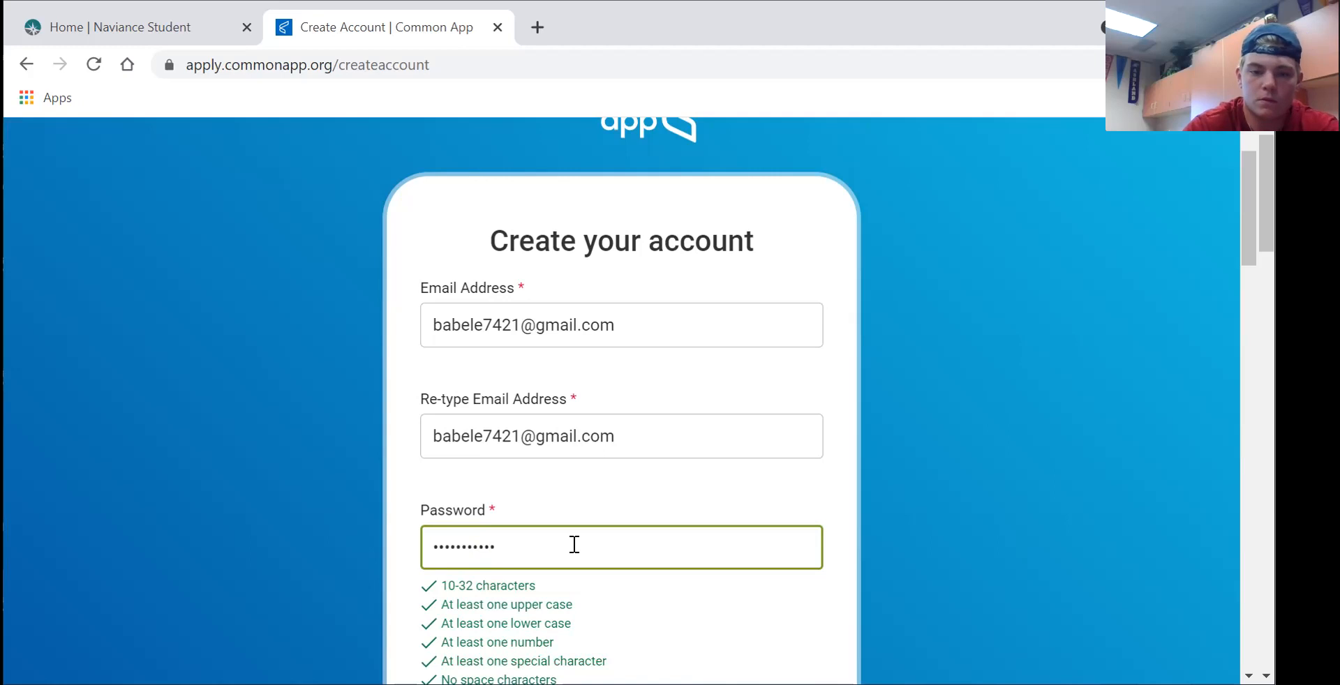
pyautogui.scroll(-5, 574, 544)
pyautogui.click(582, 388)
pyautogui.write('••••••••')
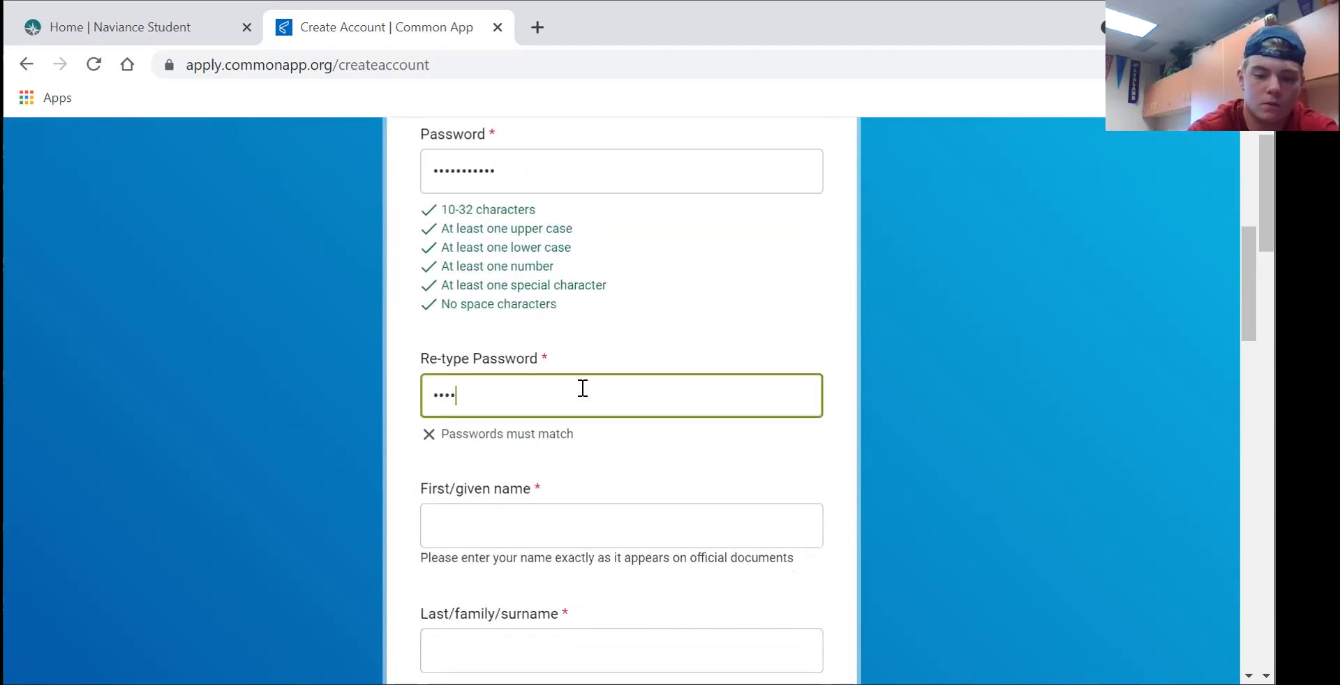
pyautogui.write('••')
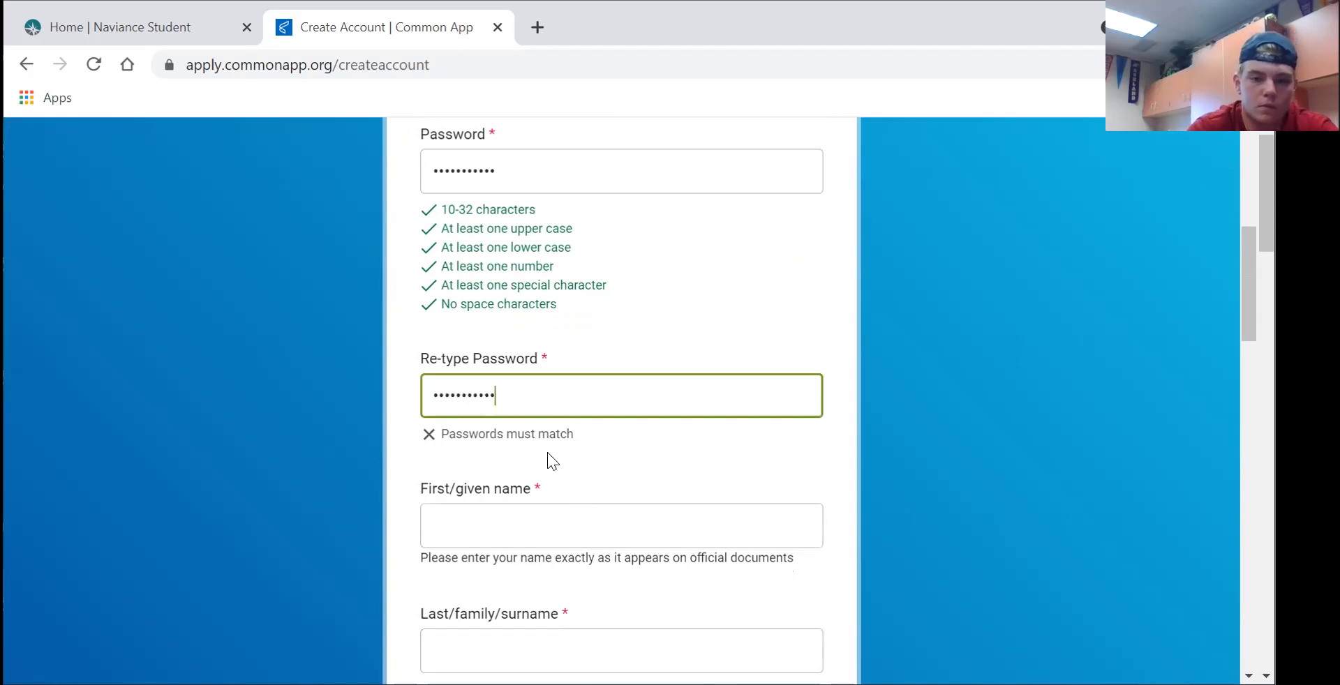
# - Fill in the student's first name and last name
pyautogui.click(516, 526)
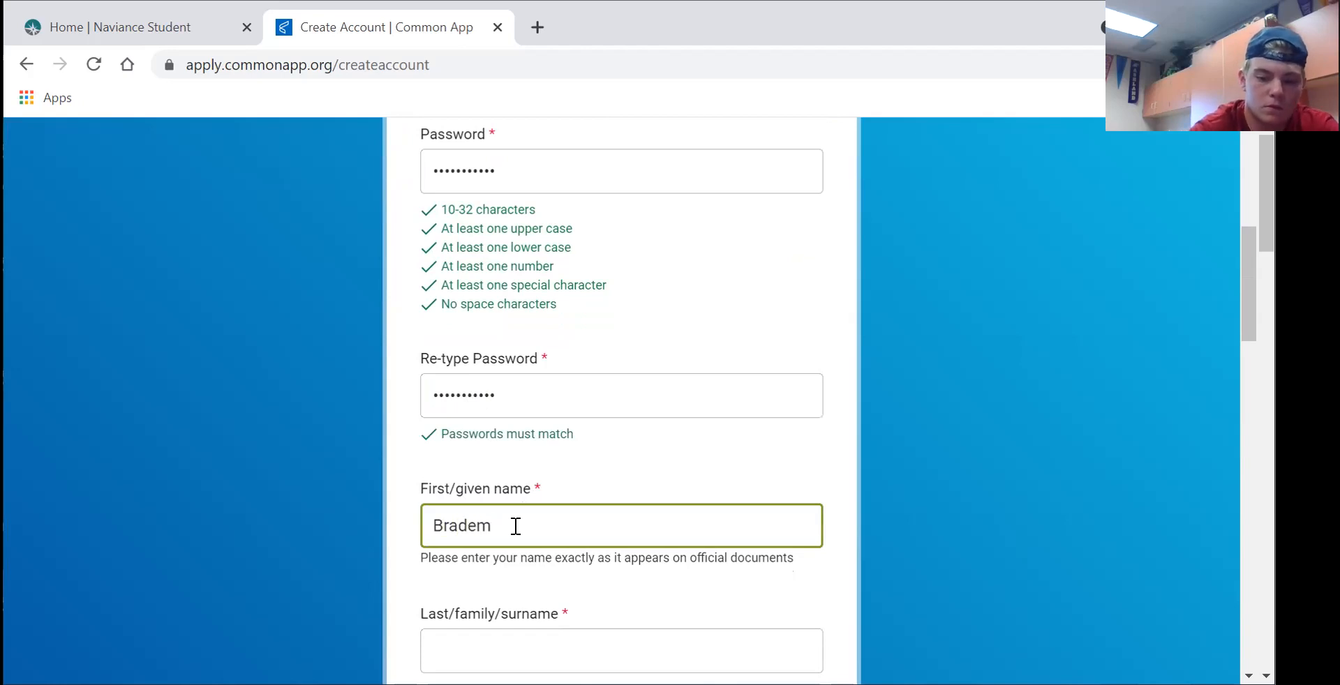
pyautogui.scroll(-1, 515, 531)
pyautogui.click(504, 572)
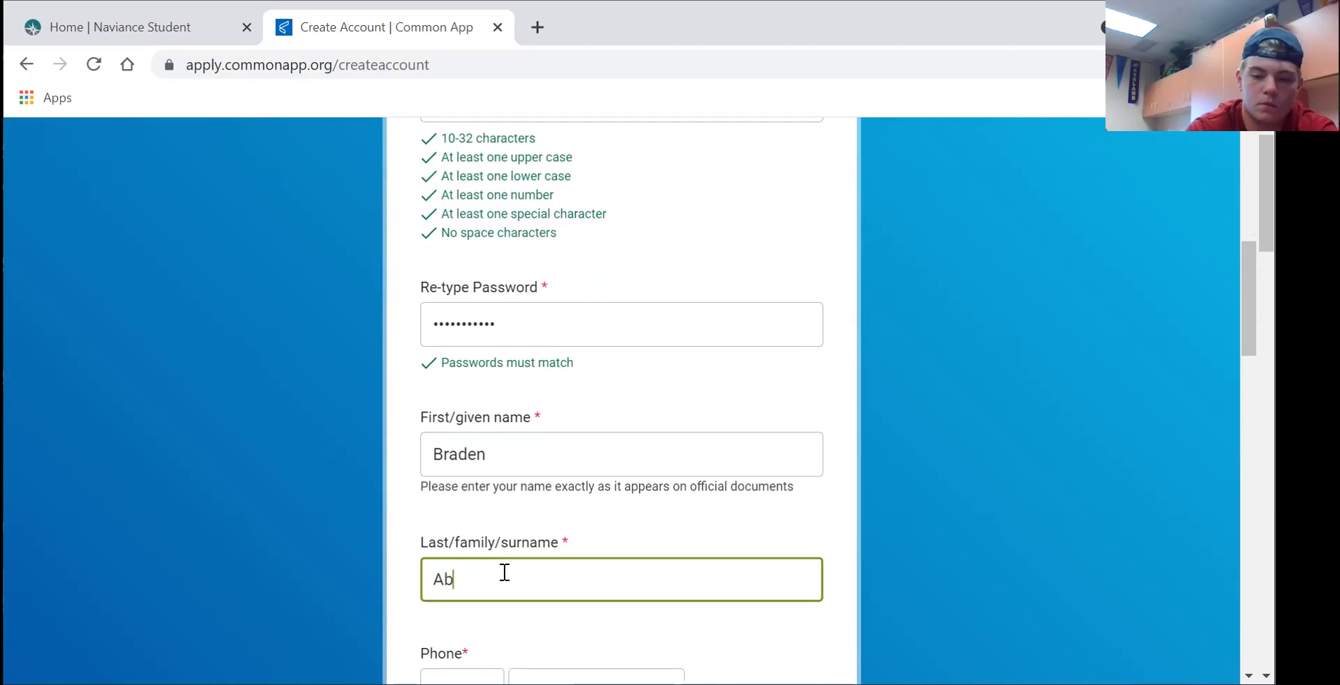
# - Choose the +1 United States country code and enter the phone number
pyautogui.scroll(-2, 504, 572)
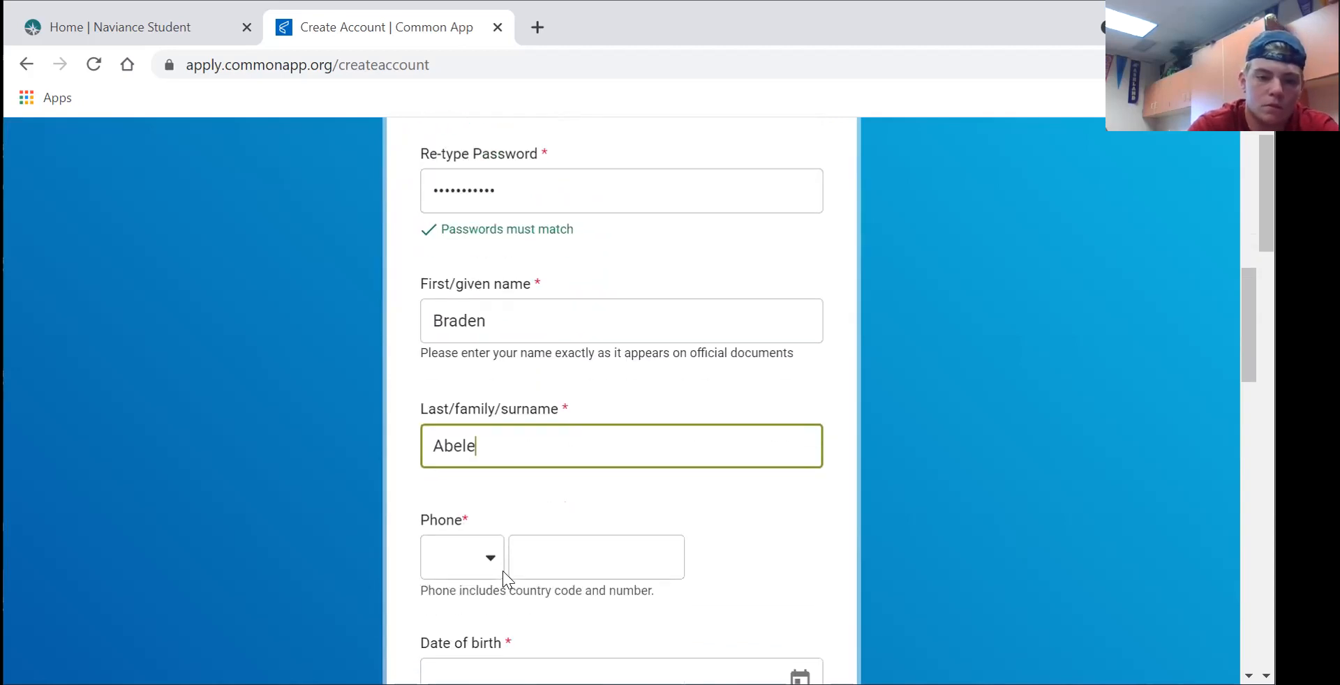
pyautogui.click(492, 571)
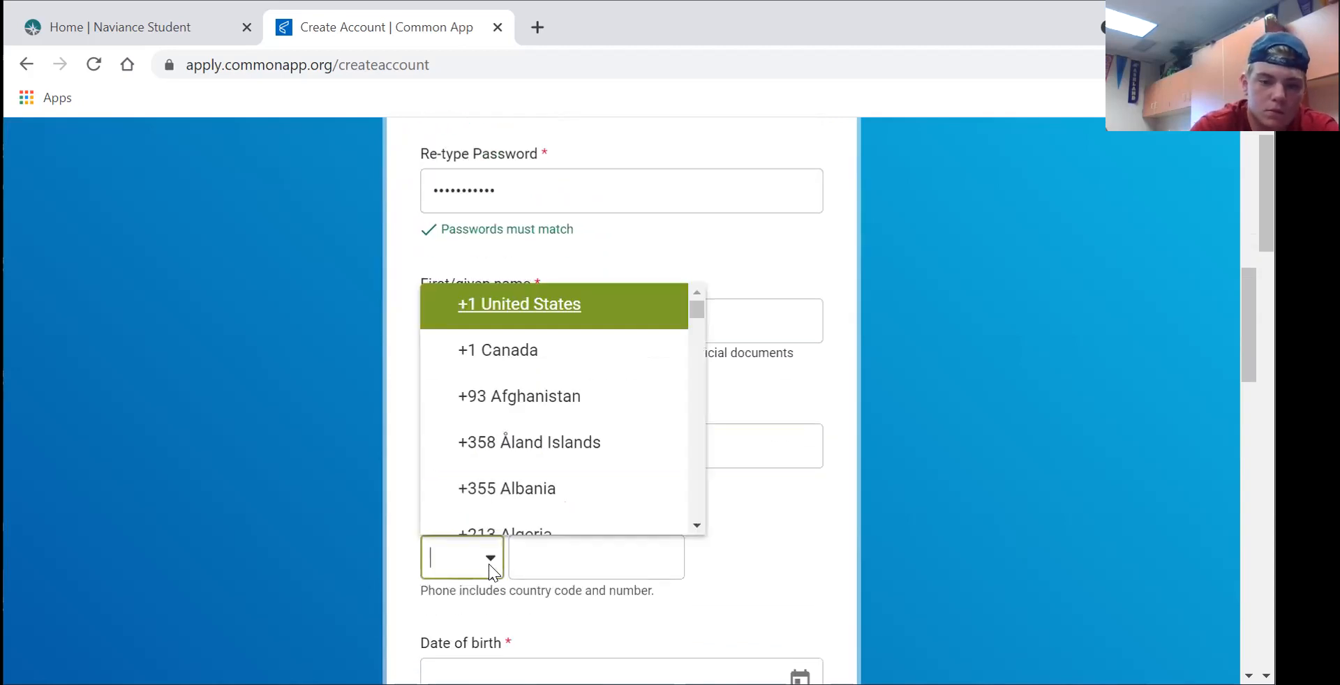
pyautogui.click(559, 324)
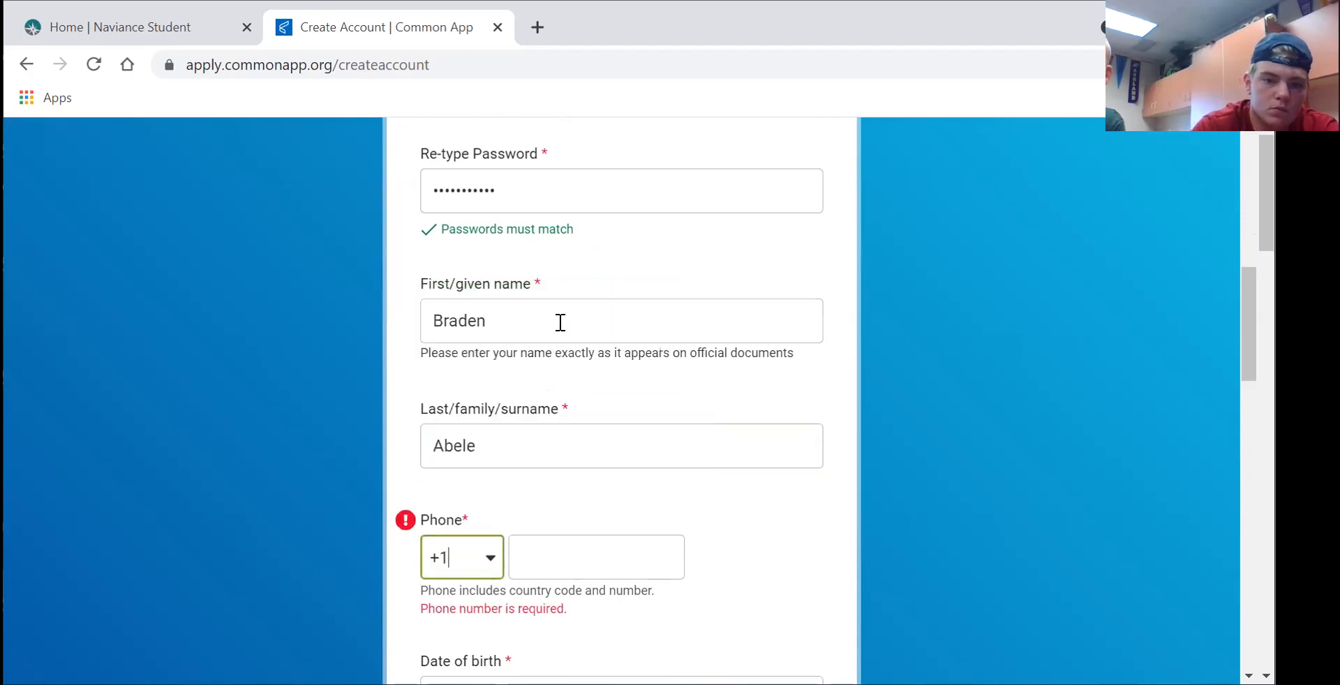
pyautogui.click(590, 559)
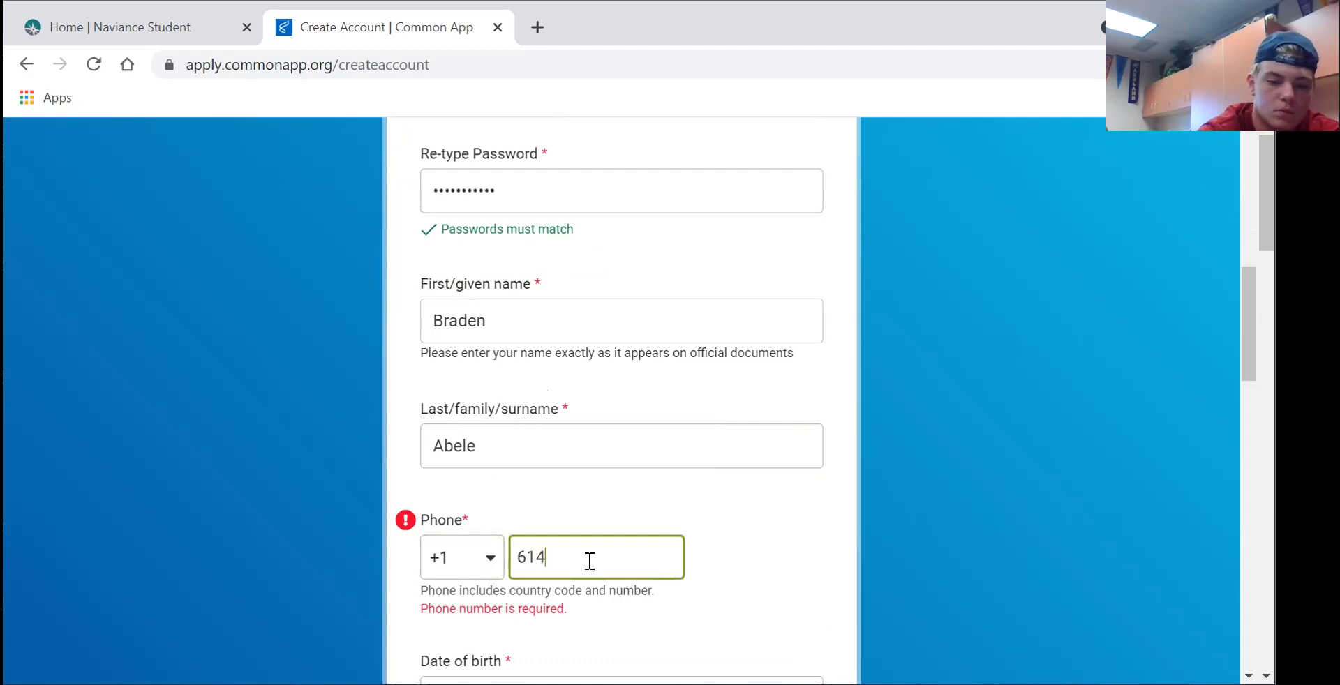
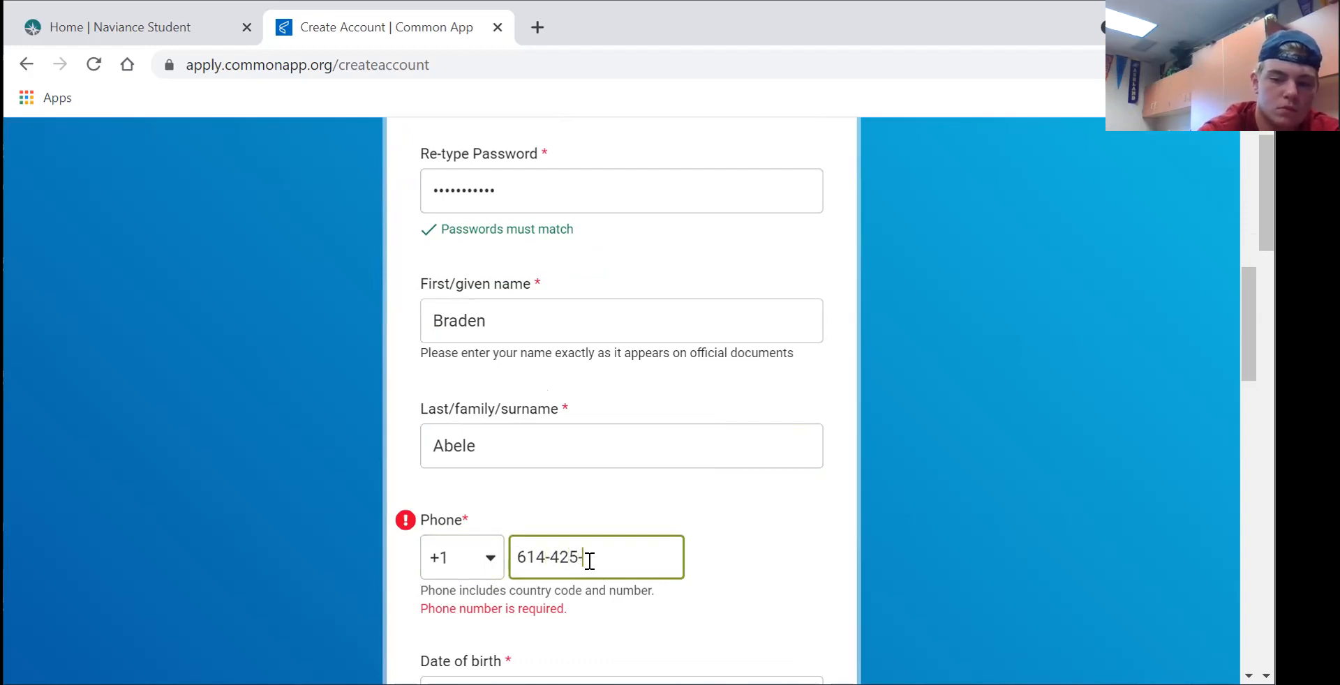
pyautogui.scroll(-2, 589, 560)
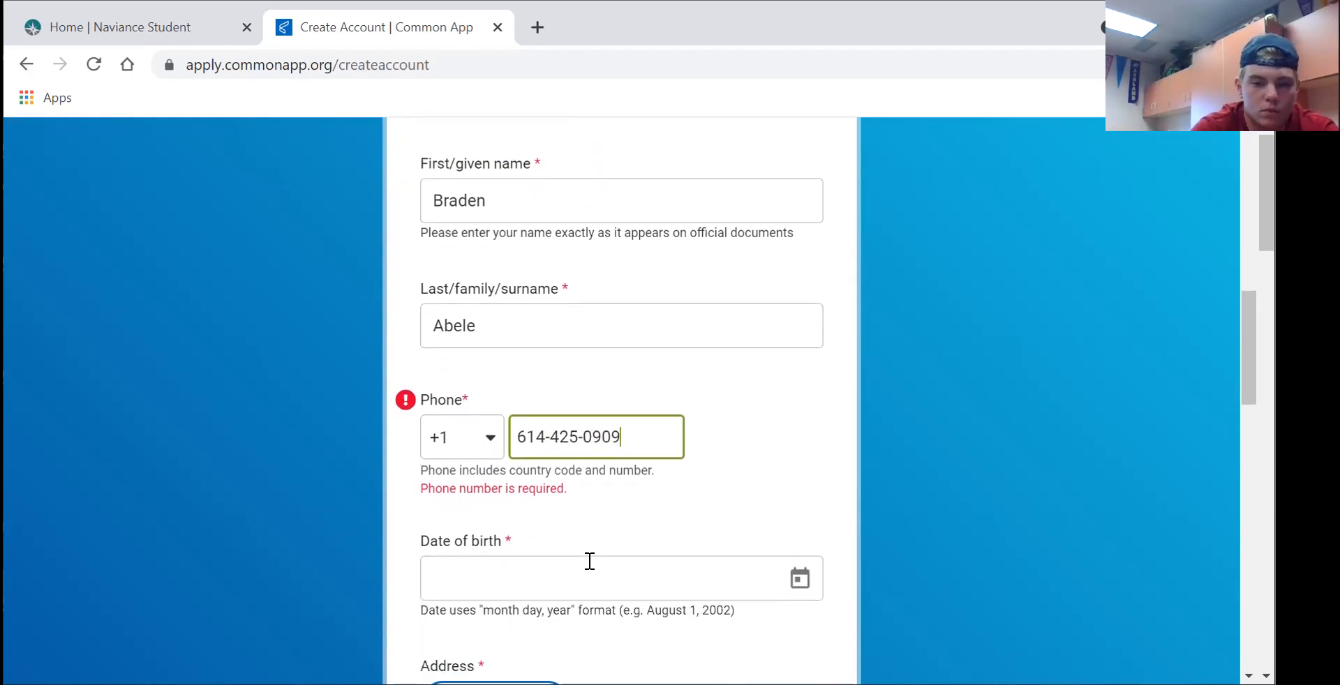
# - Enter the student's date of birth spelled out as month day, year
pyautogui.click(550, 568)
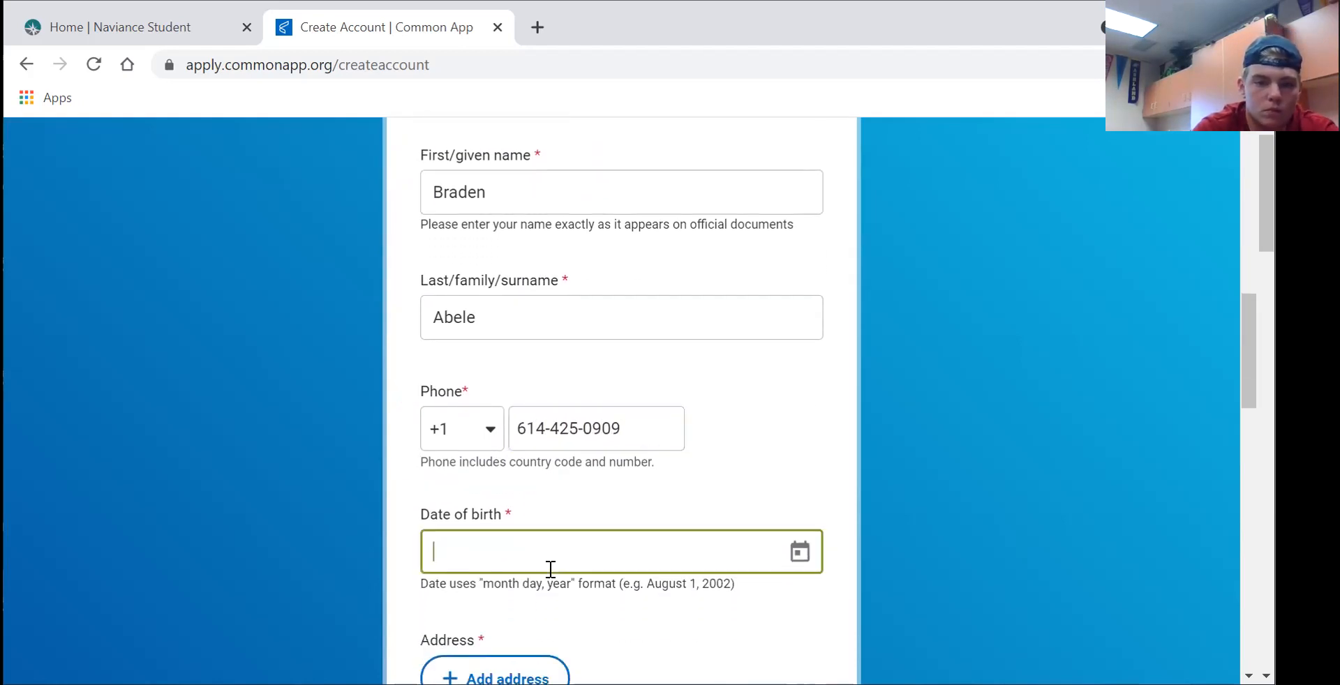
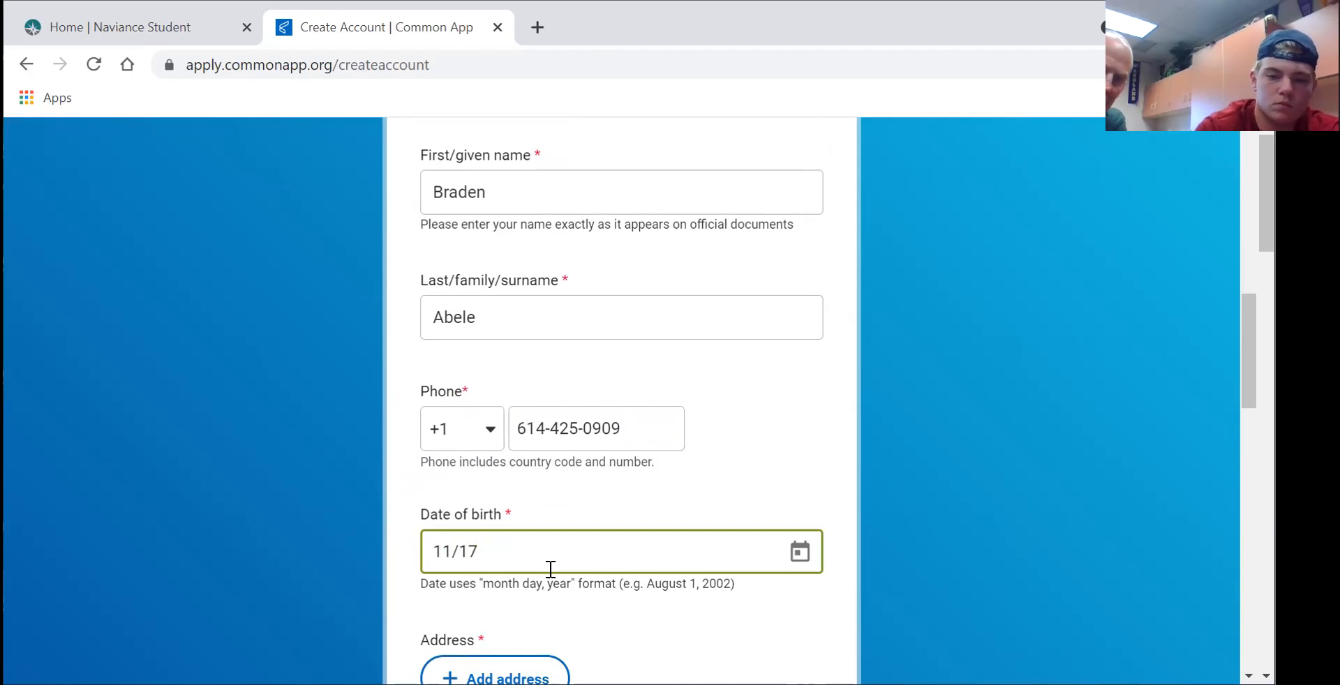
pyautogui.press('BackSpace')
pyautogui.press('BackSpace')
pyautogui.press('BackSpace')
pyautogui.press('BackSpace')
pyautogui.press('BackSpace')
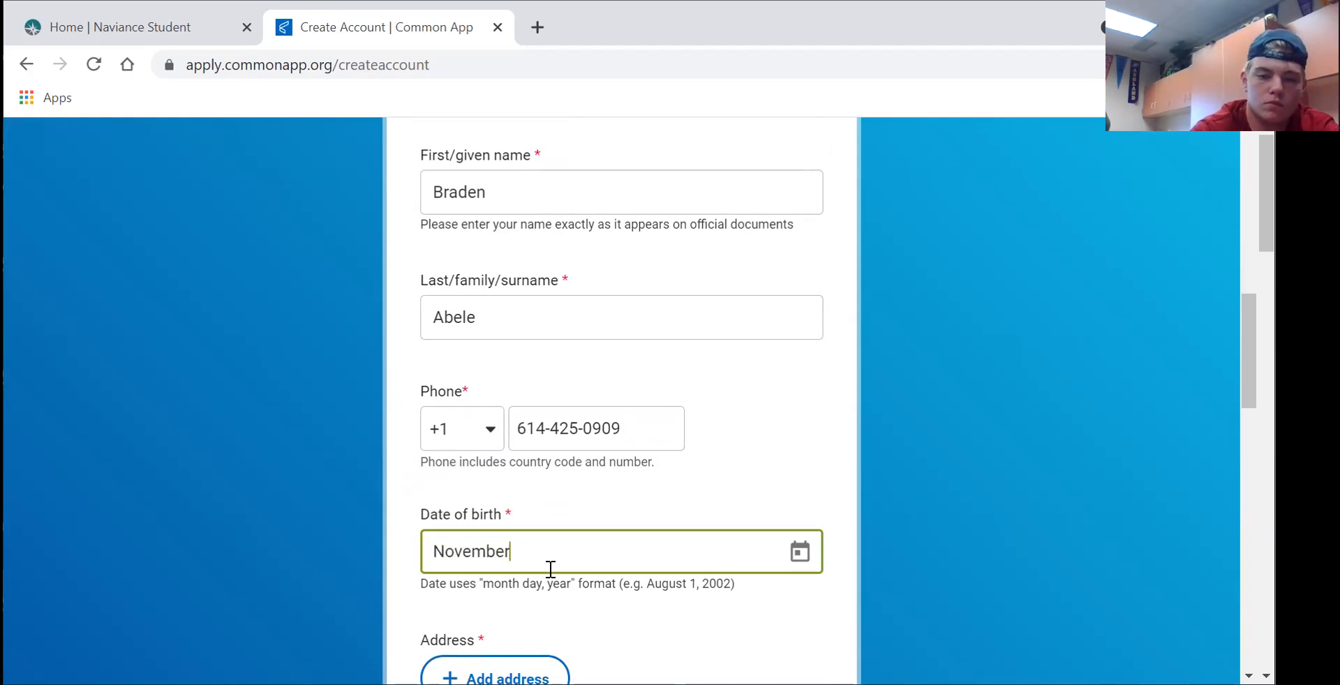
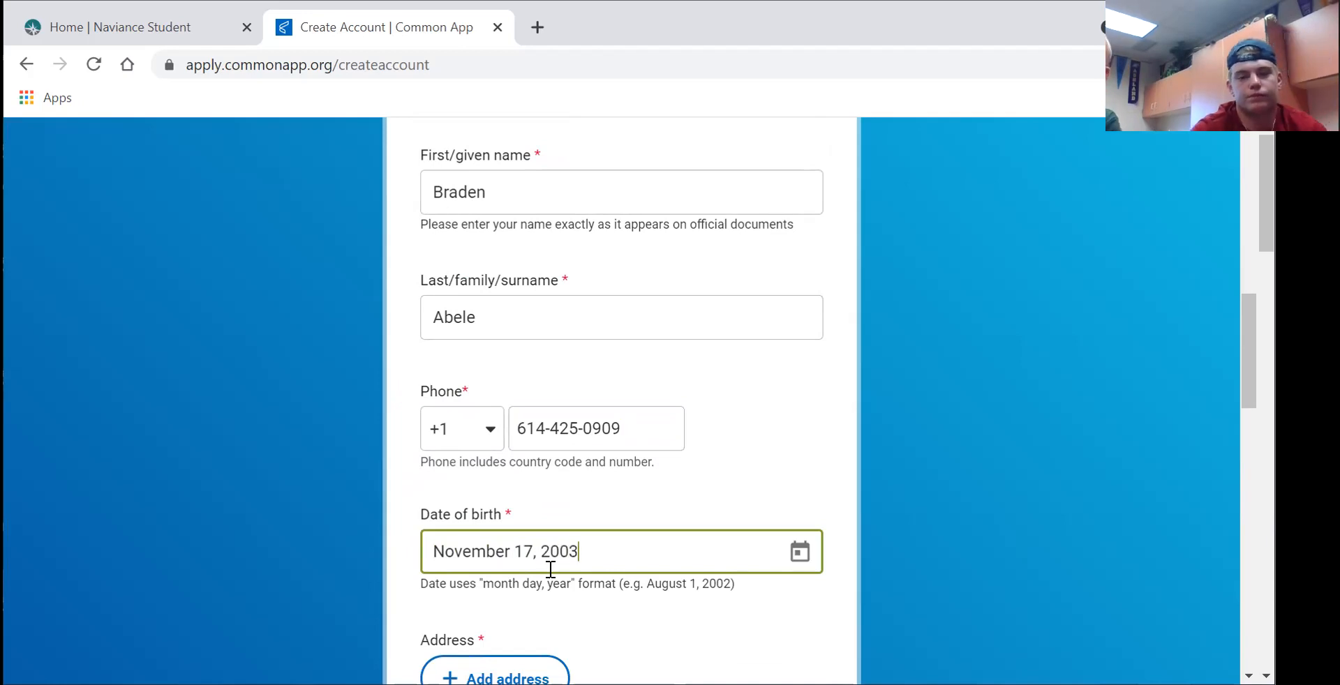
pyautogui.scroll(-1, 550, 569)
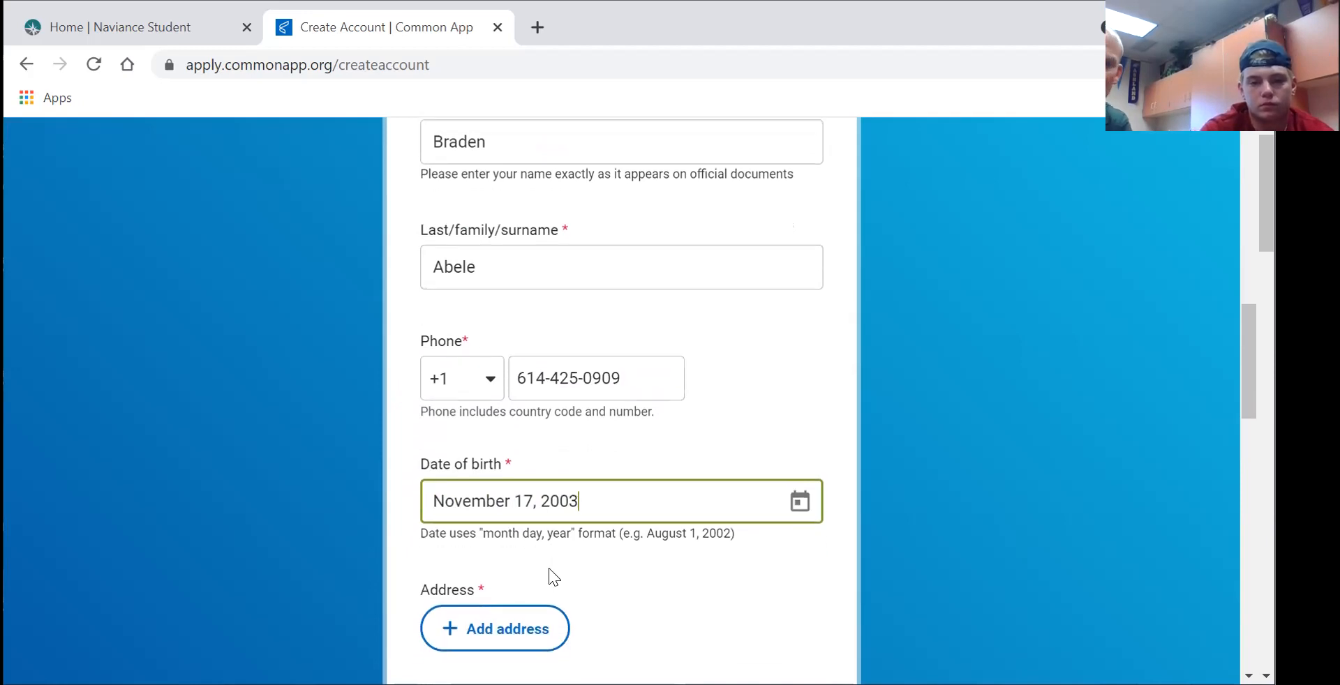
# - Add the student's street address by picking the matching lookup suggestion and confirming
pyautogui.scroll(-1, 548, 568)
pyautogui.click(507, 601)
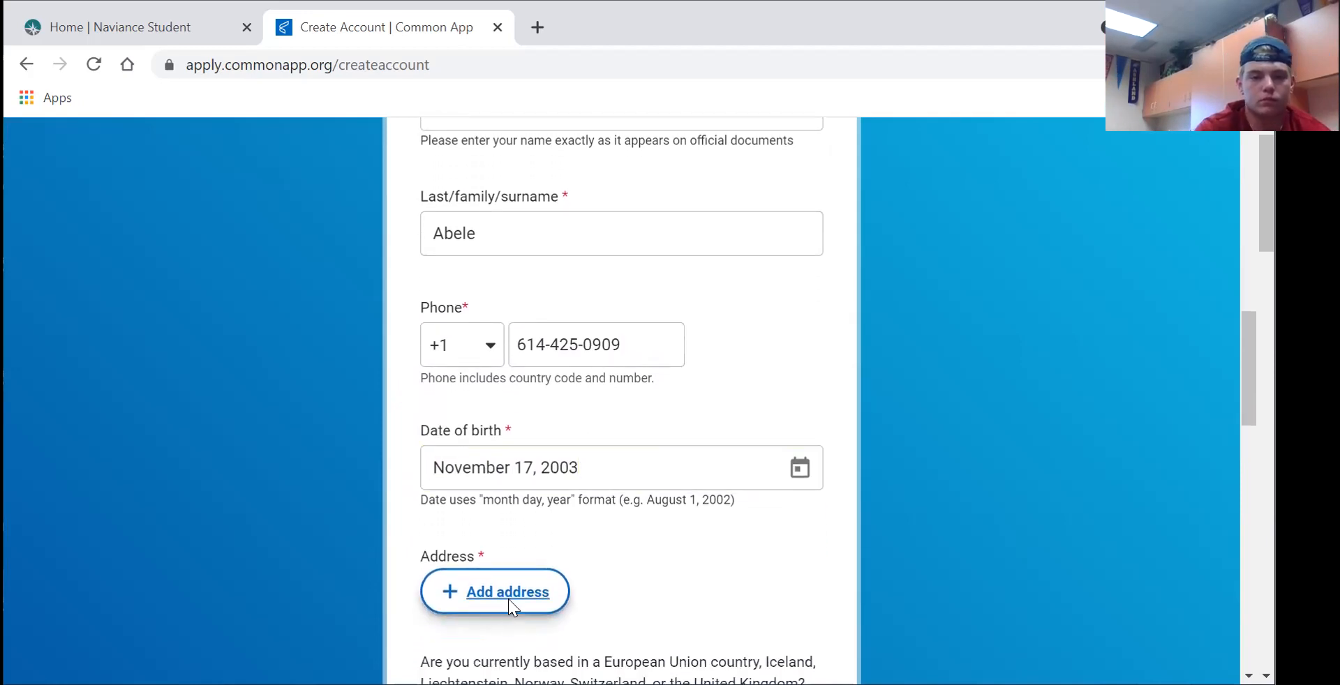
pyautogui.click(557, 434)
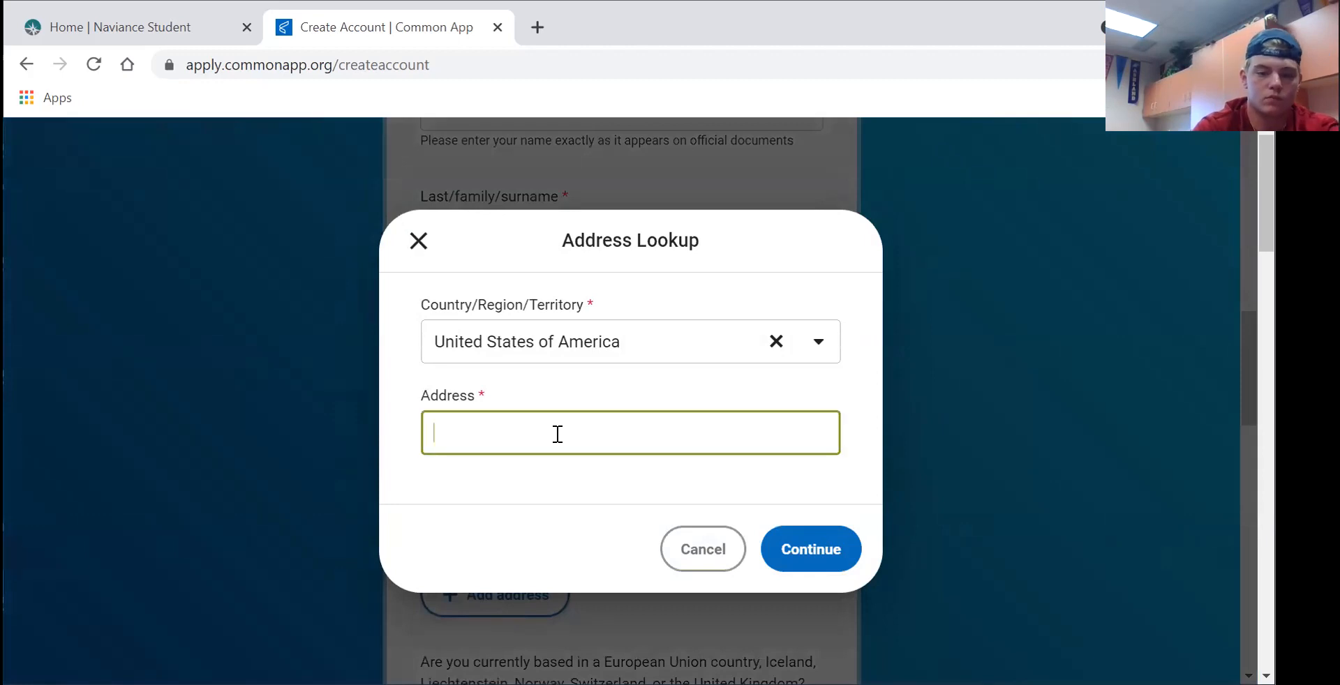
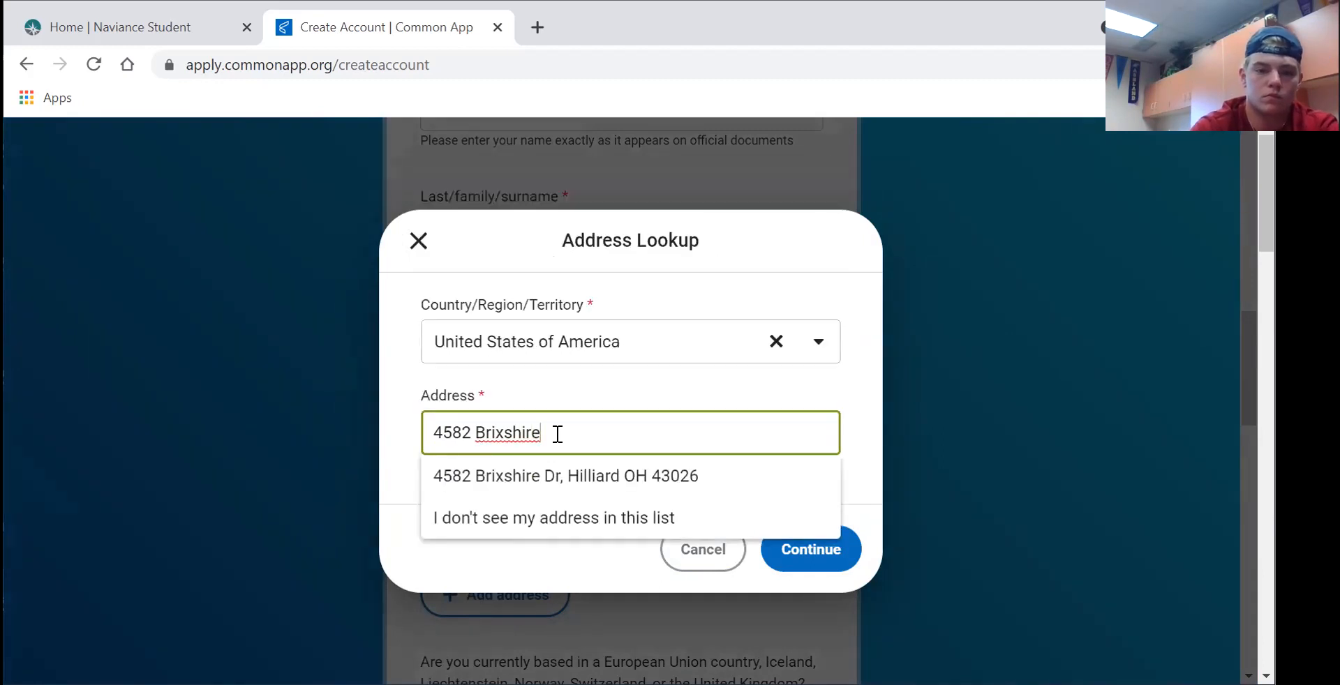
pyautogui.click(562, 477)
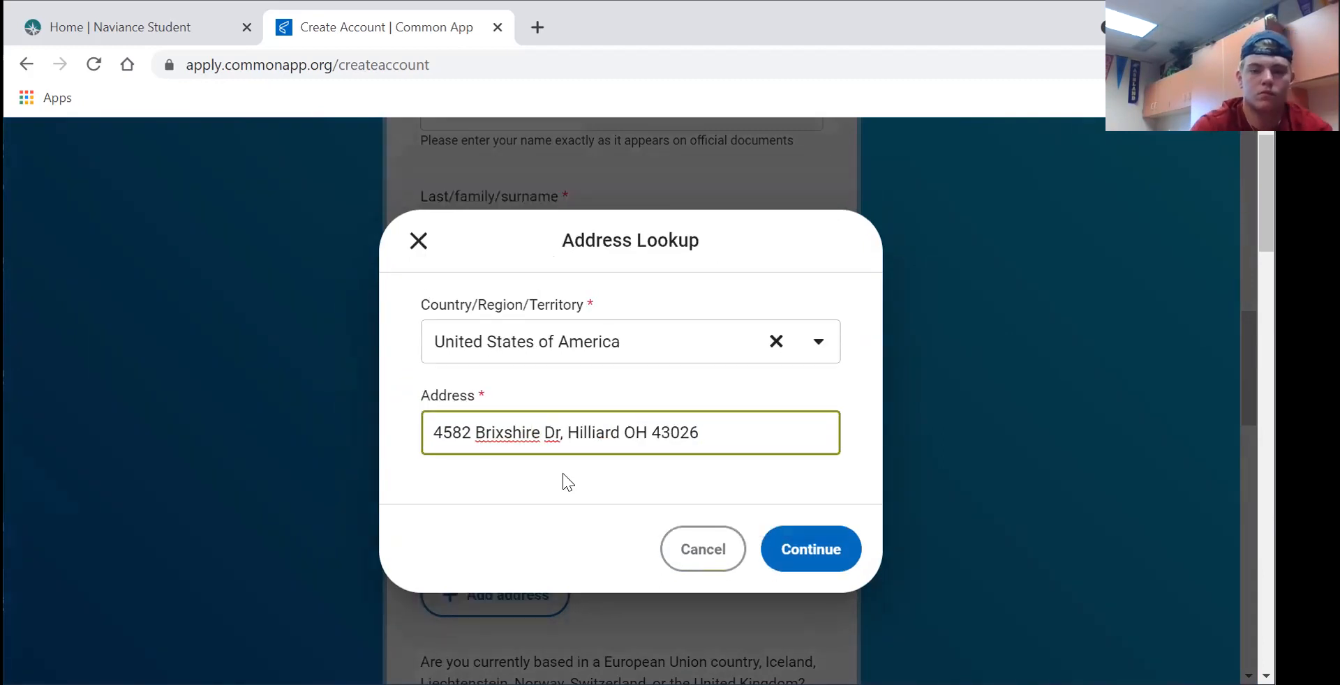
pyautogui.click(806, 551)
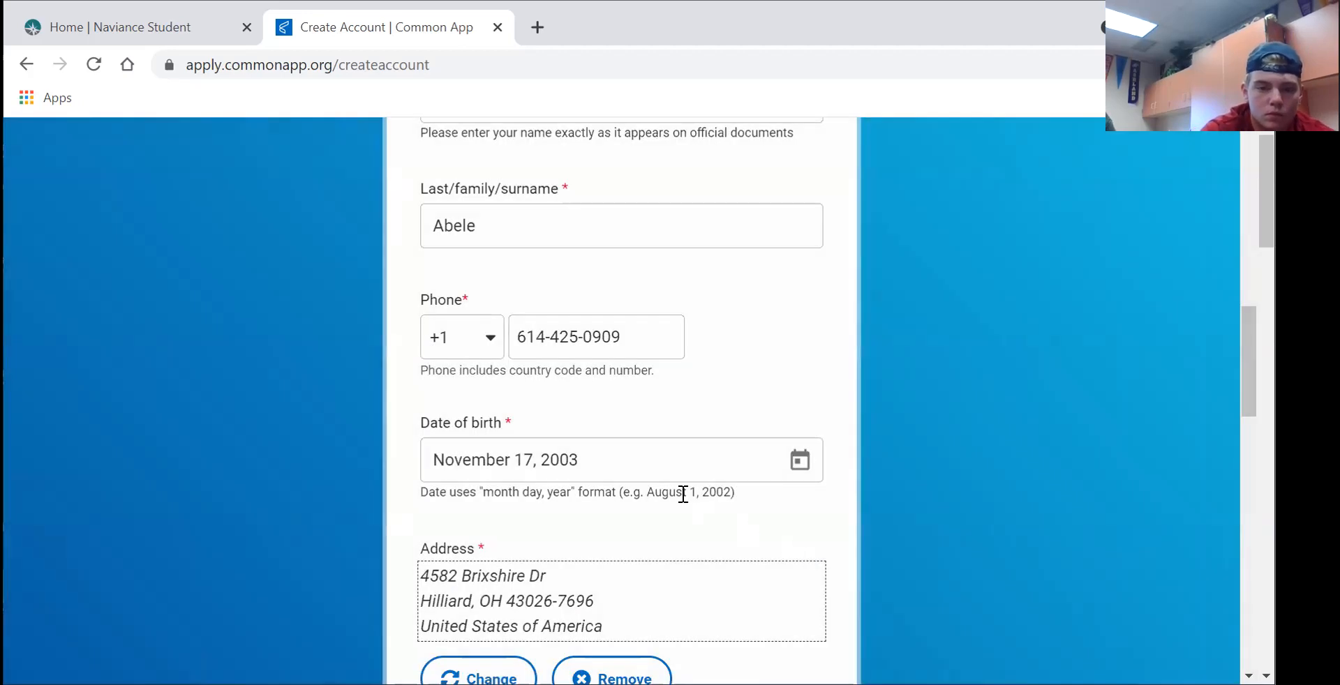
# - Select first-year applicant for 2021 or 2022 and agree to the Terms of Use
pyautogui.scroll(-5, 682, 494)
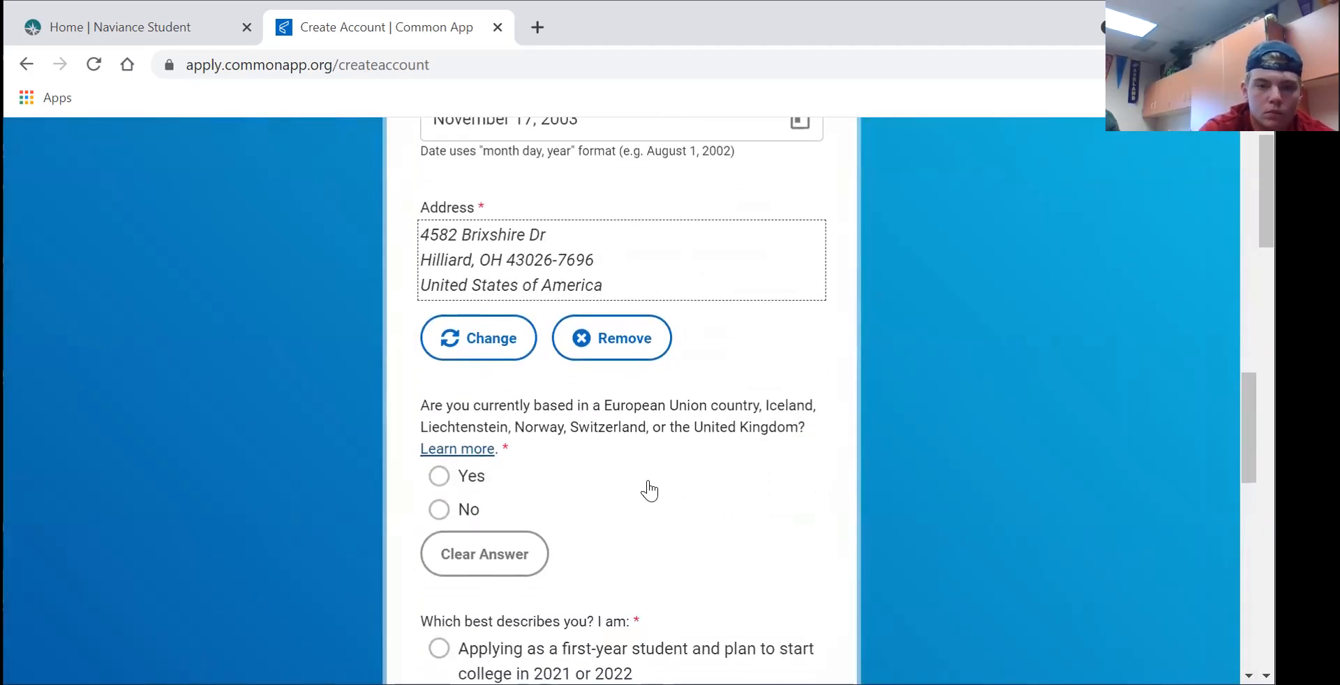
pyautogui.scroll(-1, 649, 490)
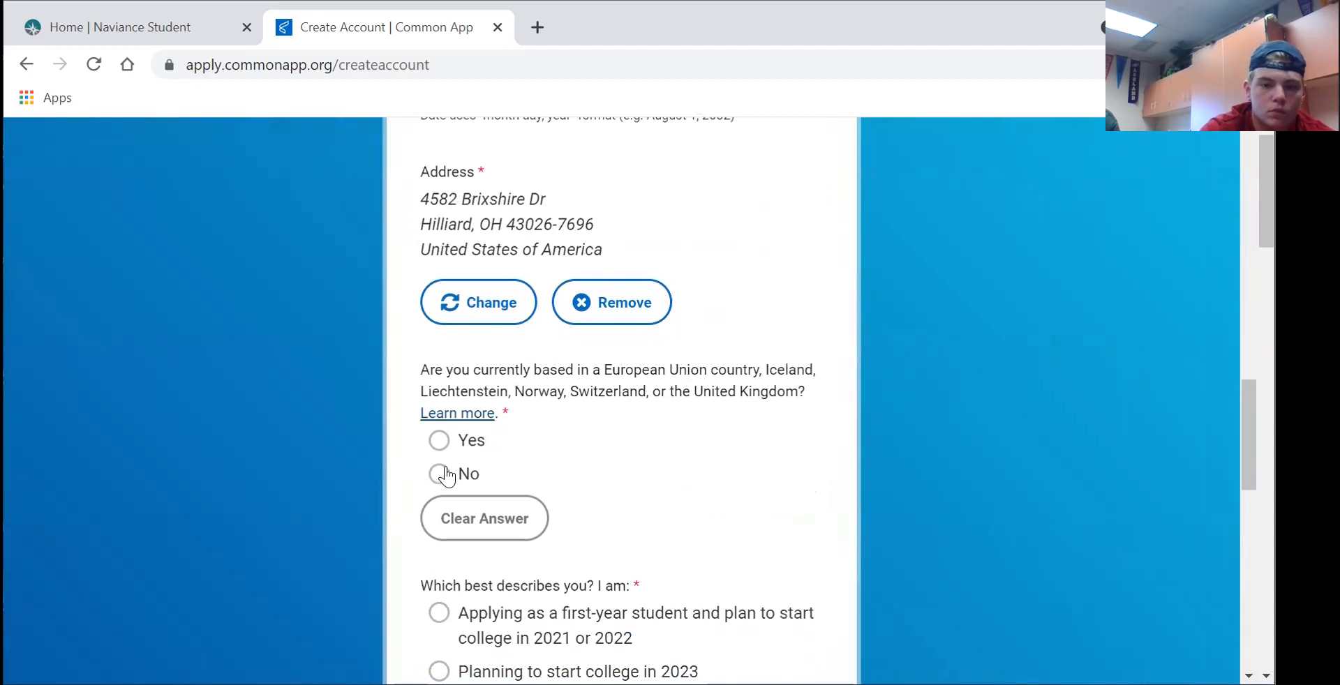
pyautogui.scroll(-3, 446, 477)
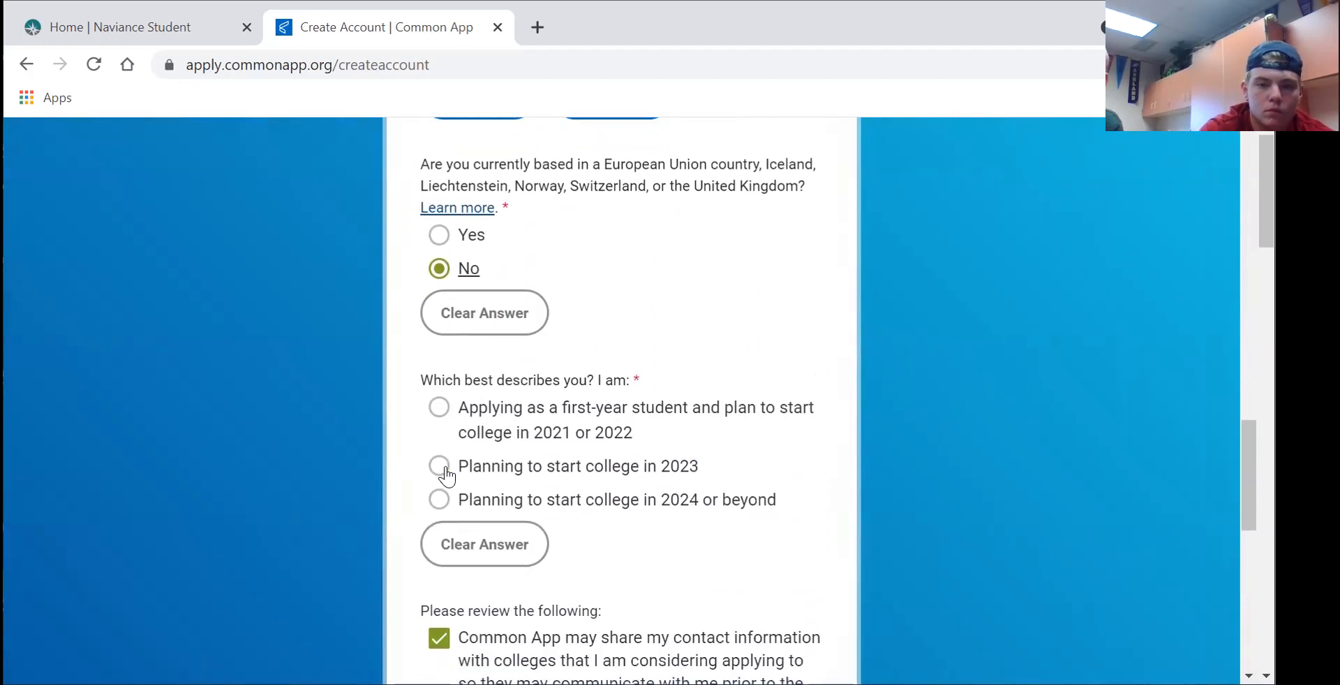
pyautogui.click(439, 411)
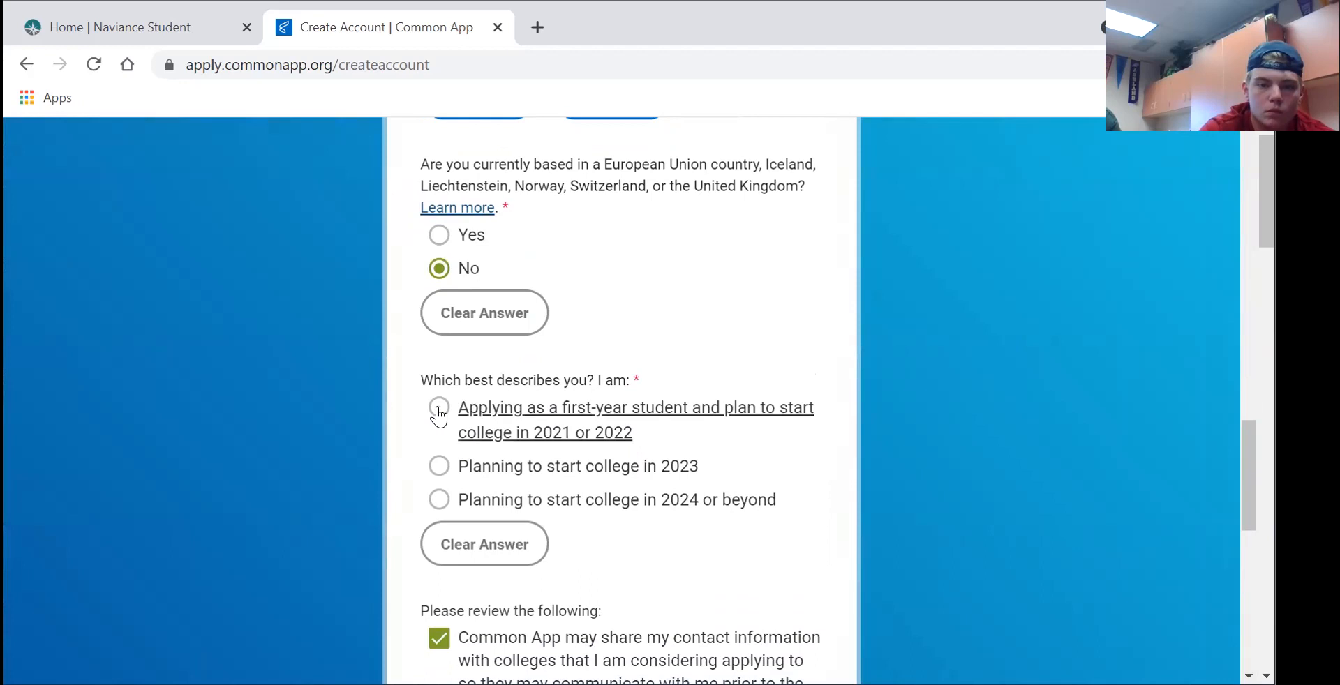
pyautogui.scroll(-5, 494, 456)
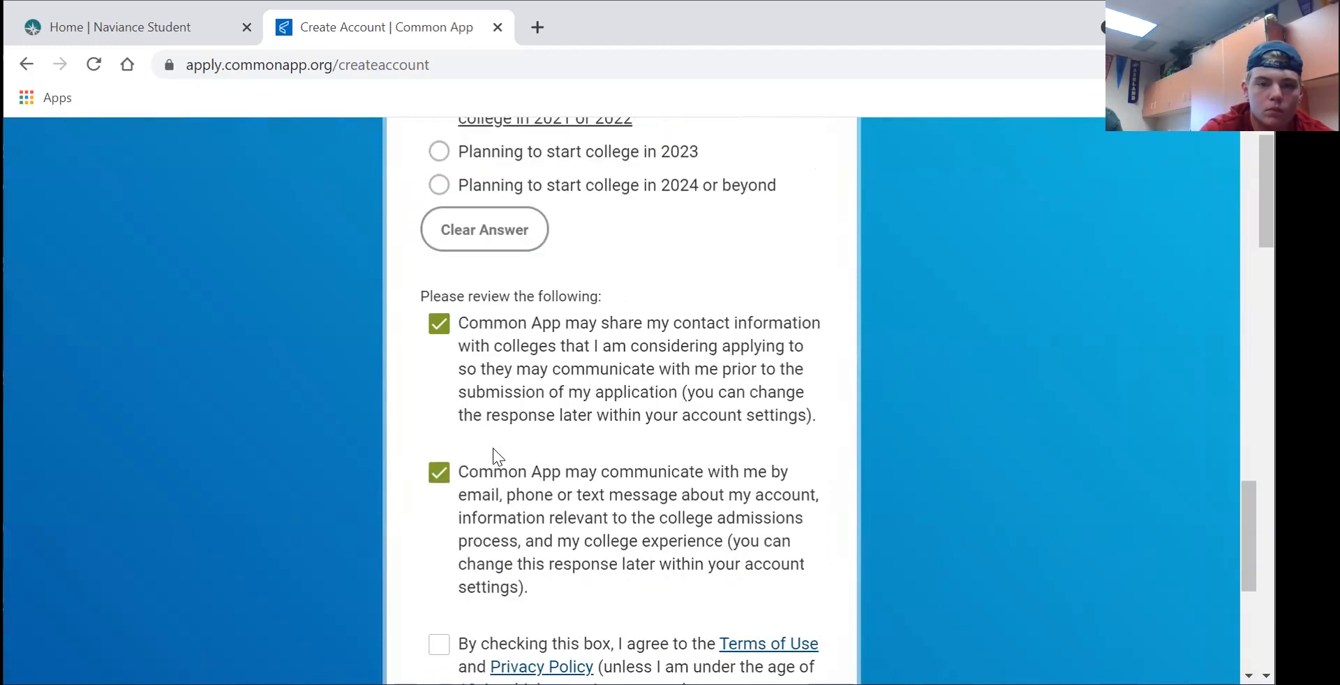
pyautogui.scroll(-2, 494, 456)
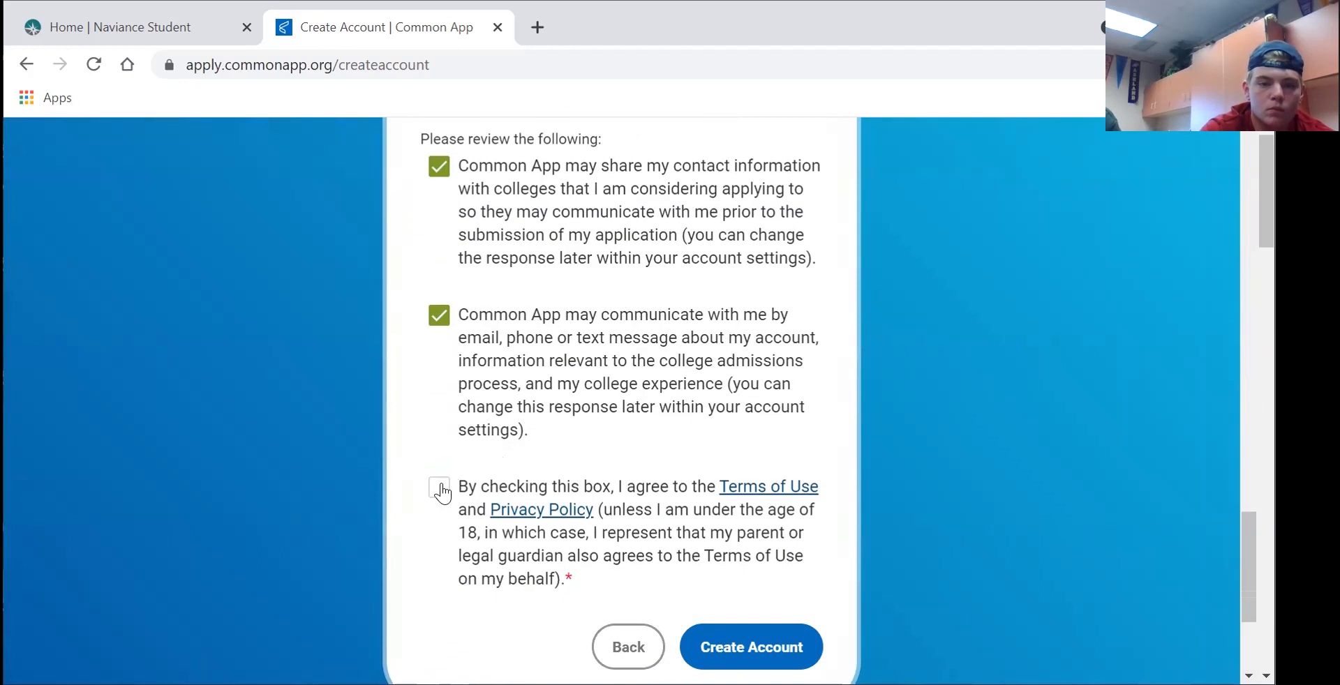
pyautogui.click(439, 489)
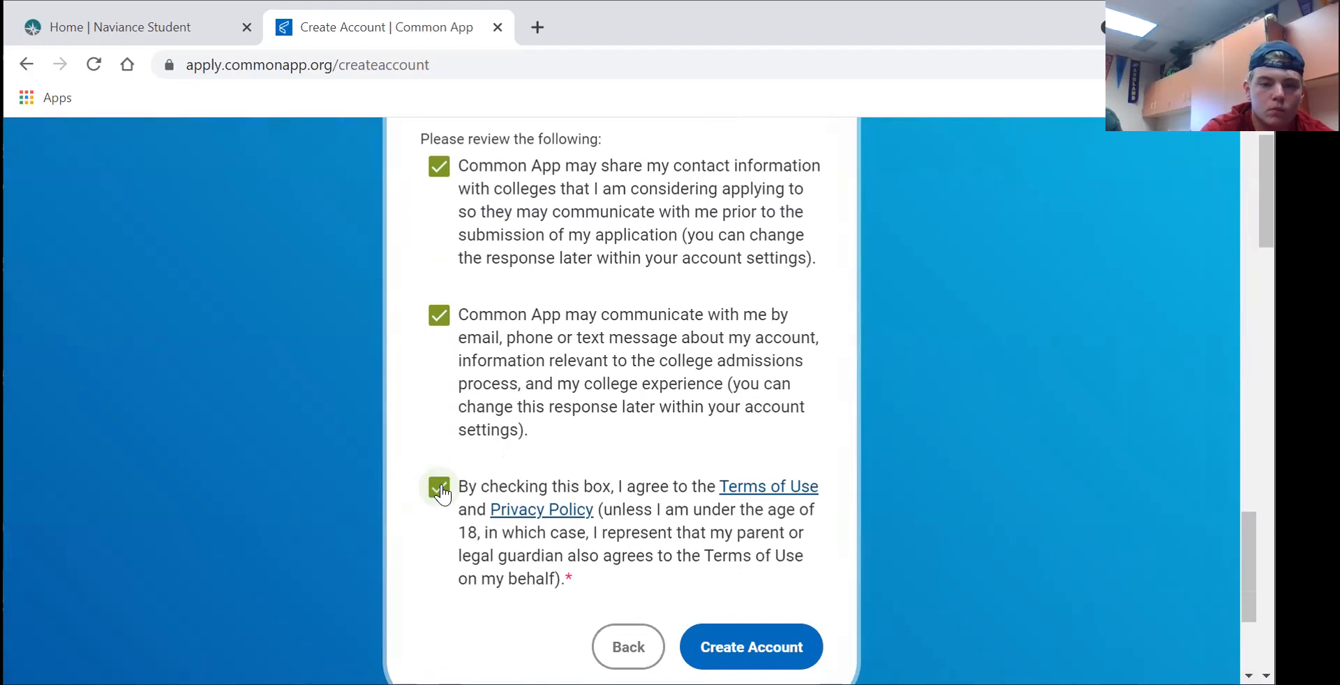
# - Submit the form to create the account, then open the Profile's Personal Information section
pyautogui.click(756, 645)
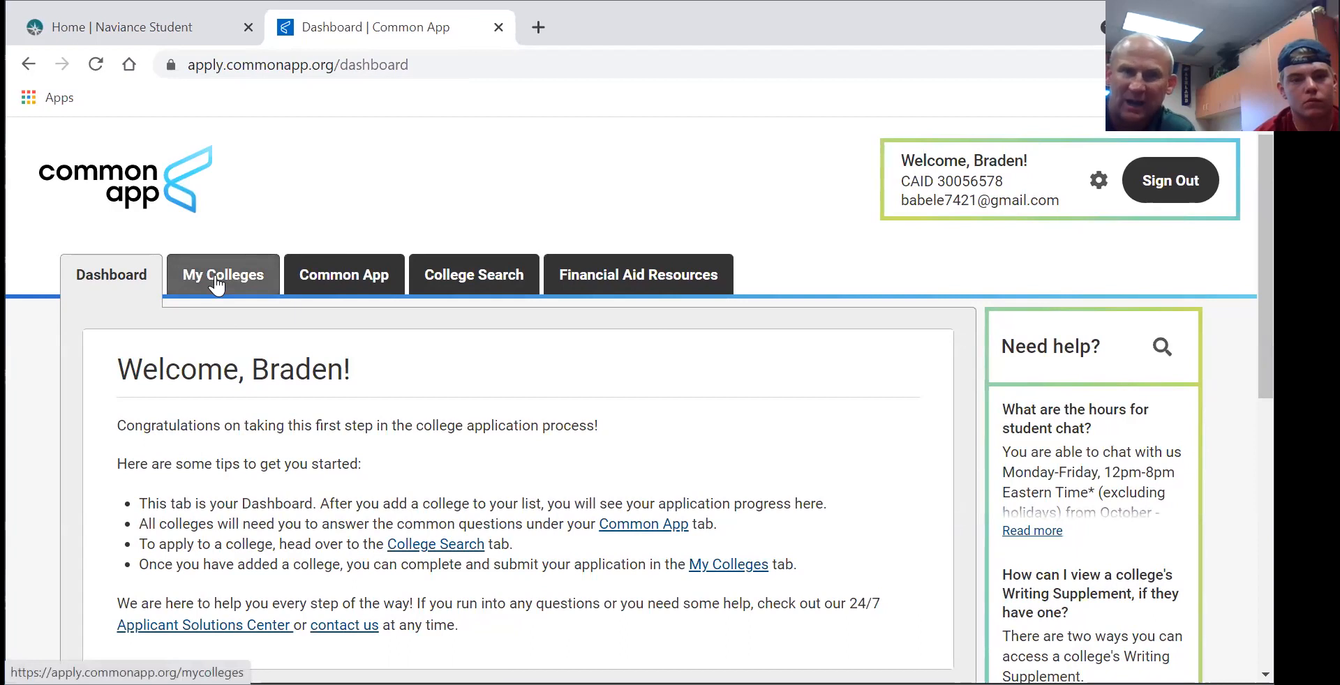
pyautogui.click(336, 279)
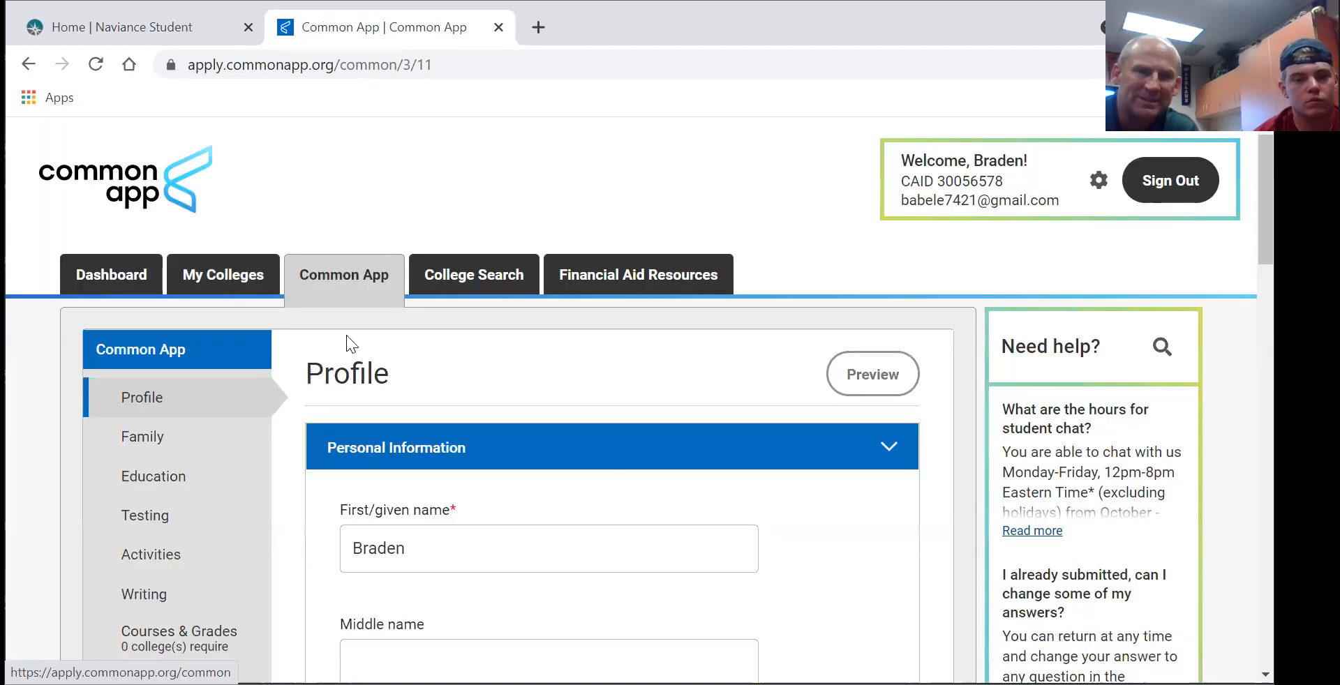
pyautogui.scroll(-1, 1080, 368)
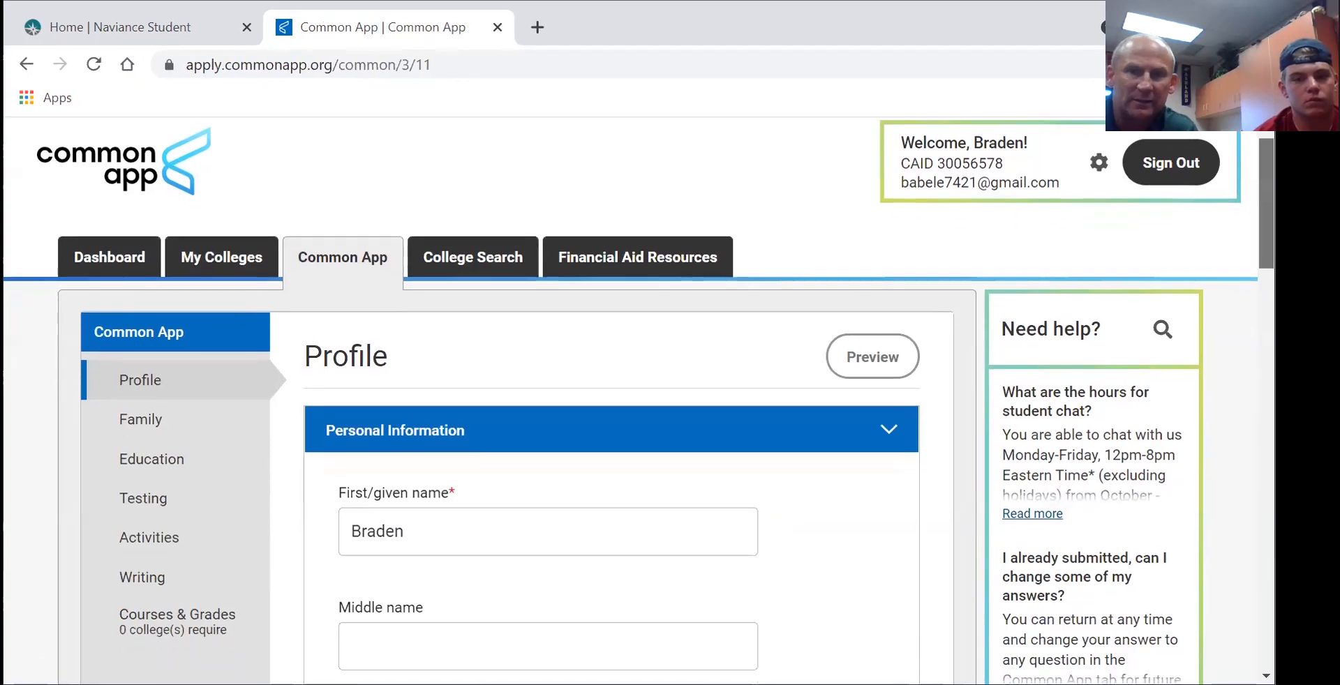
pyautogui.scroll(-7, 638, 402)
pyautogui.scroll(5, 639, 402)
pyautogui.moveTo(1266, 239)
pyautogui.mouseDown()
pyautogui.moveTo(1266, 252)
pyautogui.moveTo(1266, 236)
pyautogui.mouseUp()
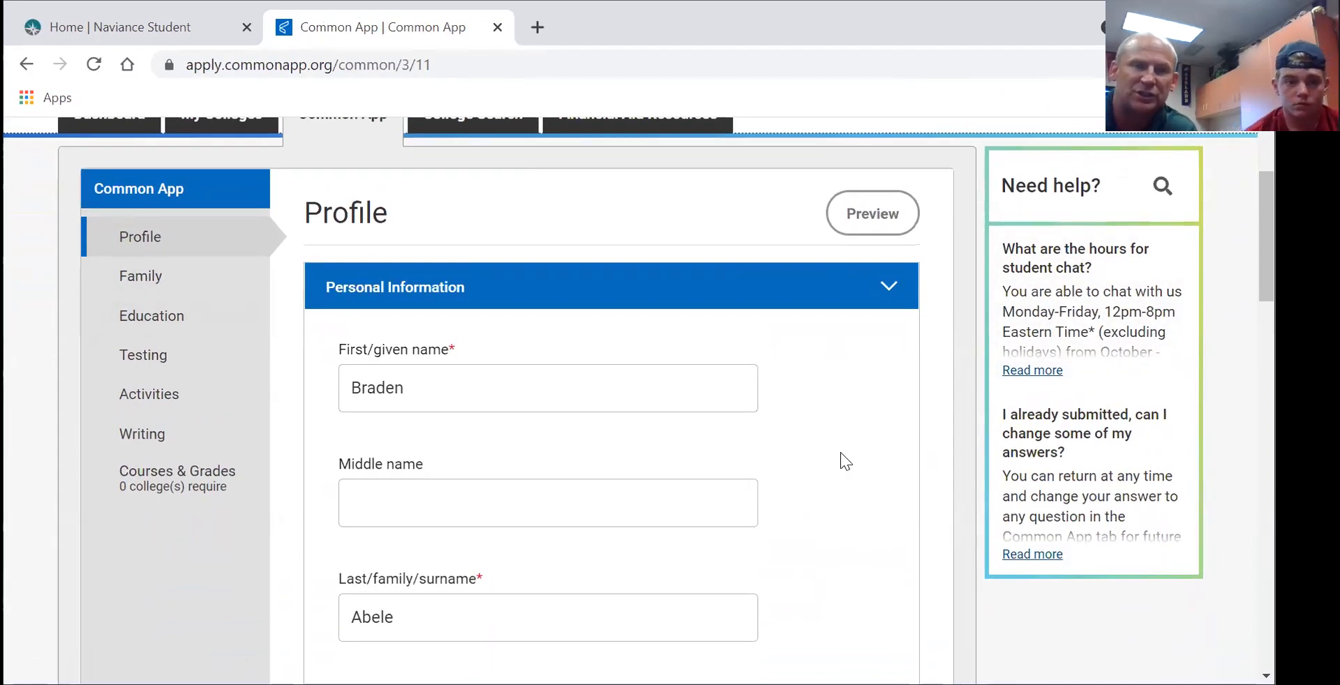
pyautogui.moveTo(1265, 238); pyautogui.dragTo(1266, 211)
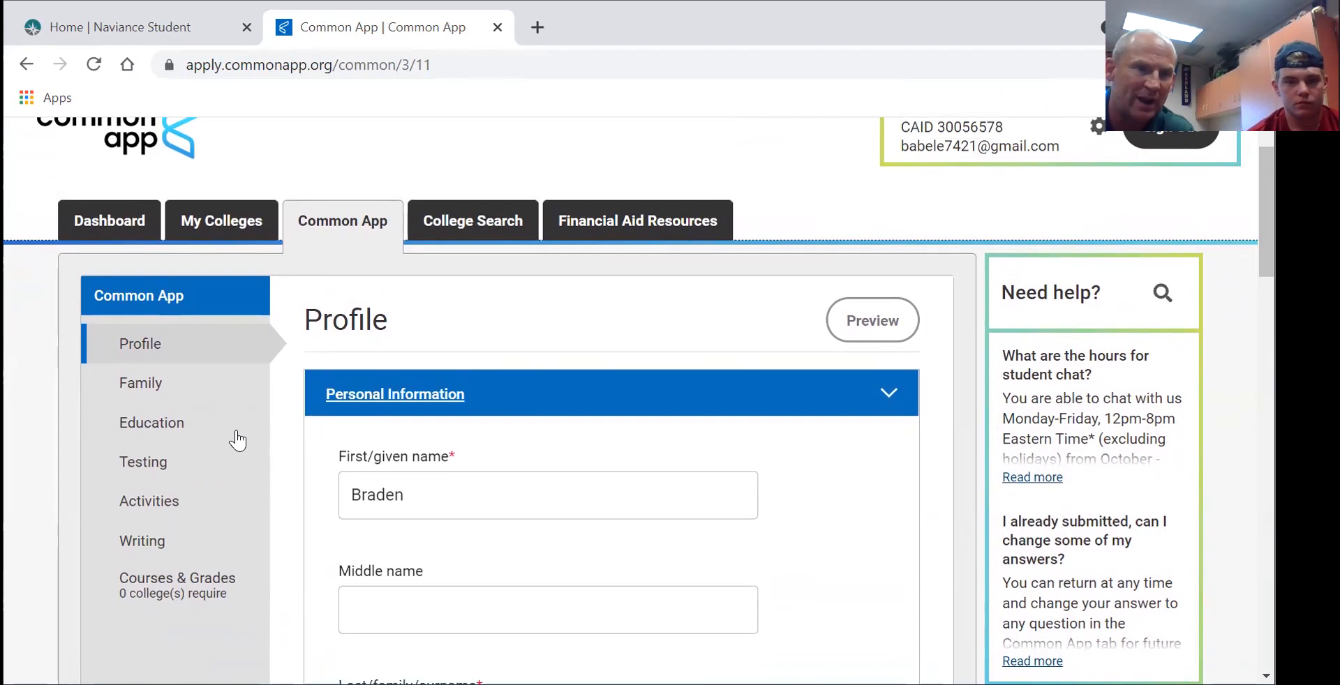
# - Enter Hilliard Davidson High School as the current high school in Education, then go to College Search
pyautogui.click(138, 427)
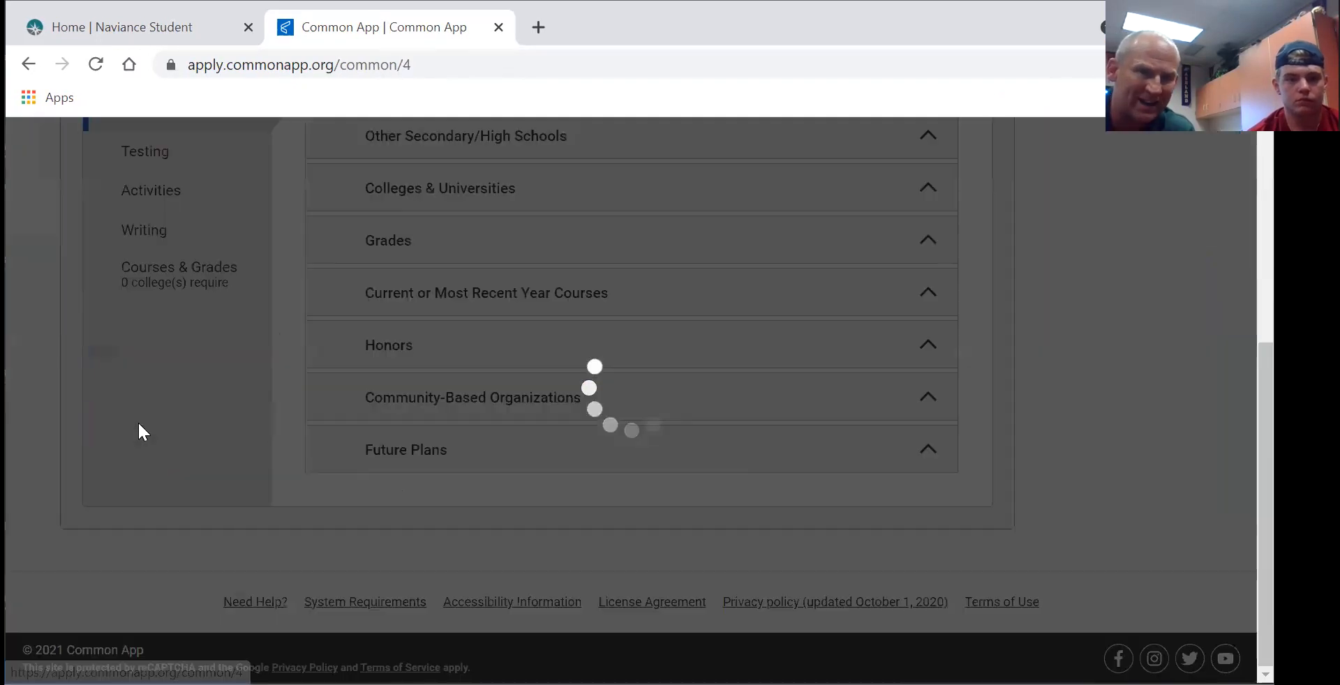
pyautogui.scroll(5, 1240, 258)
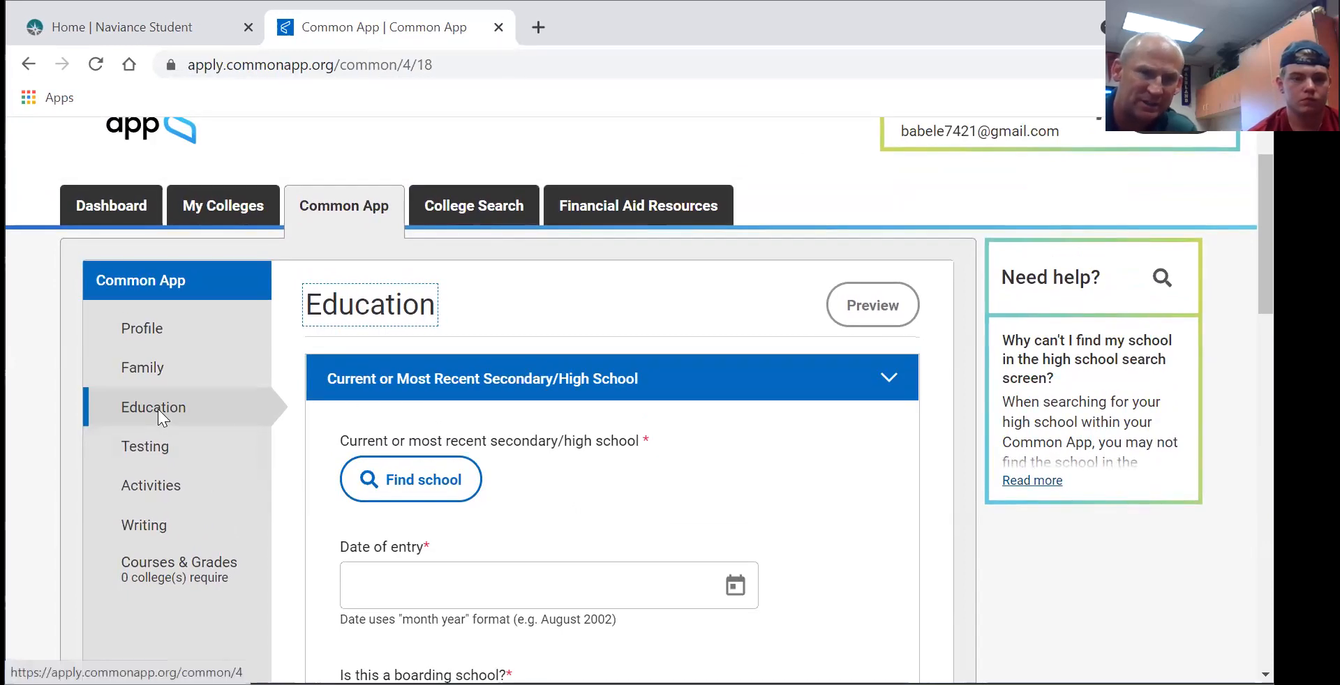
pyautogui.click(398, 482)
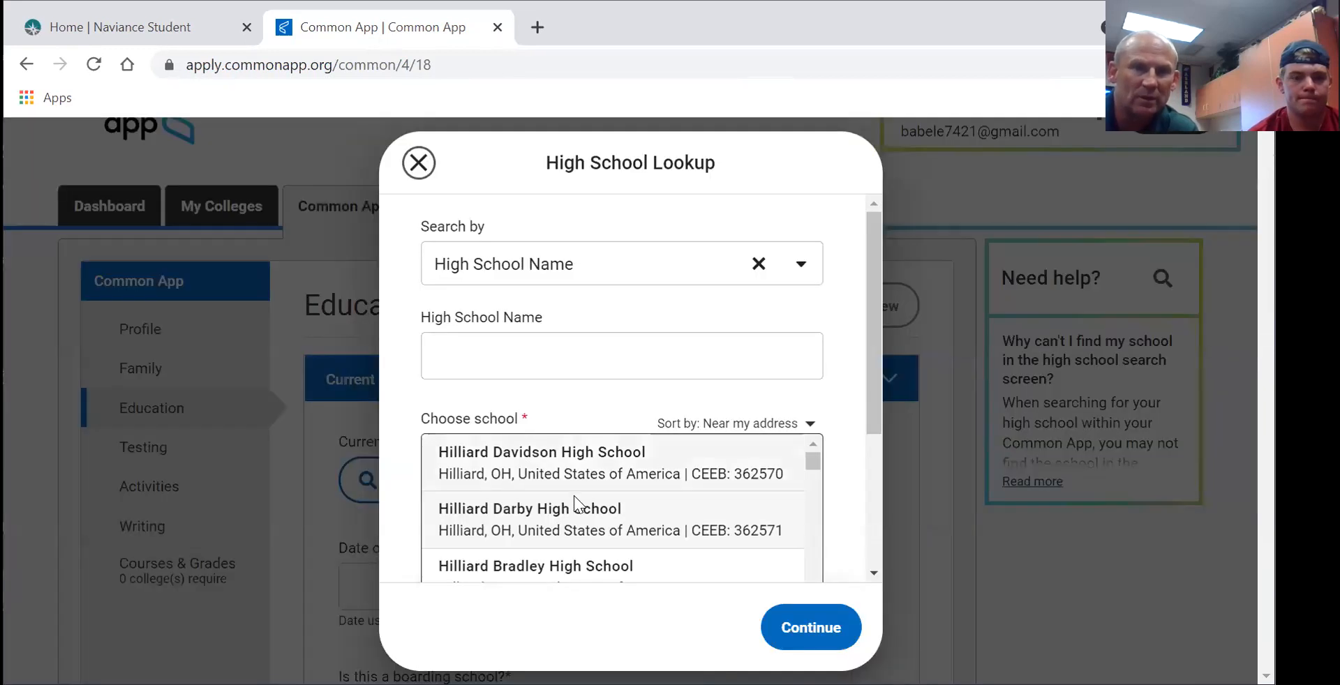
pyautogui.click(543, 452)
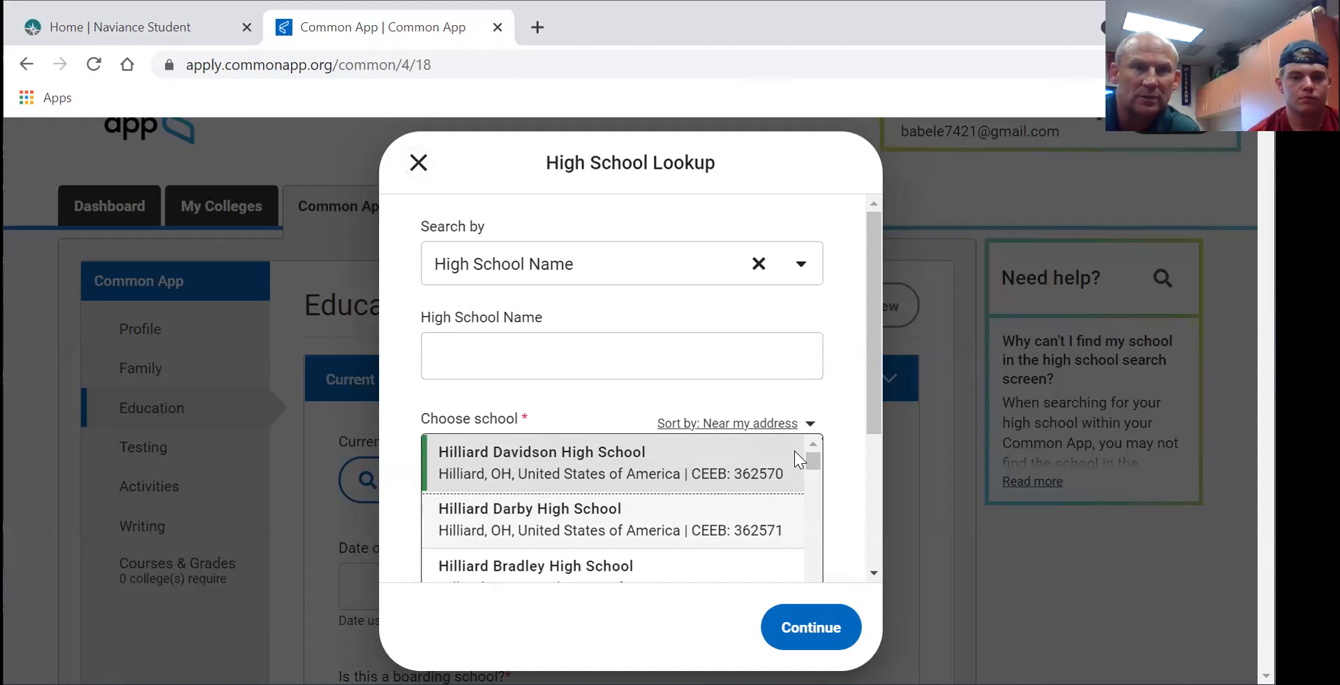
pyautogui.click(809, 628)
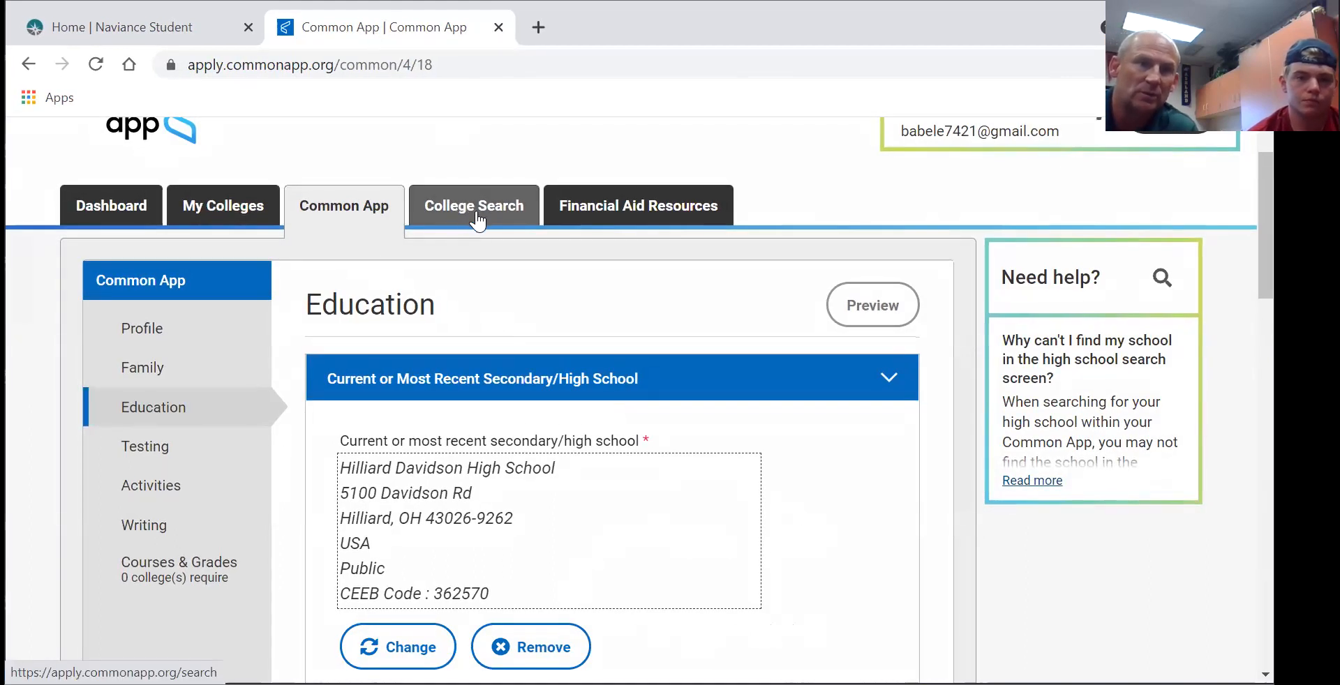
pyautogui.click(477, 221)
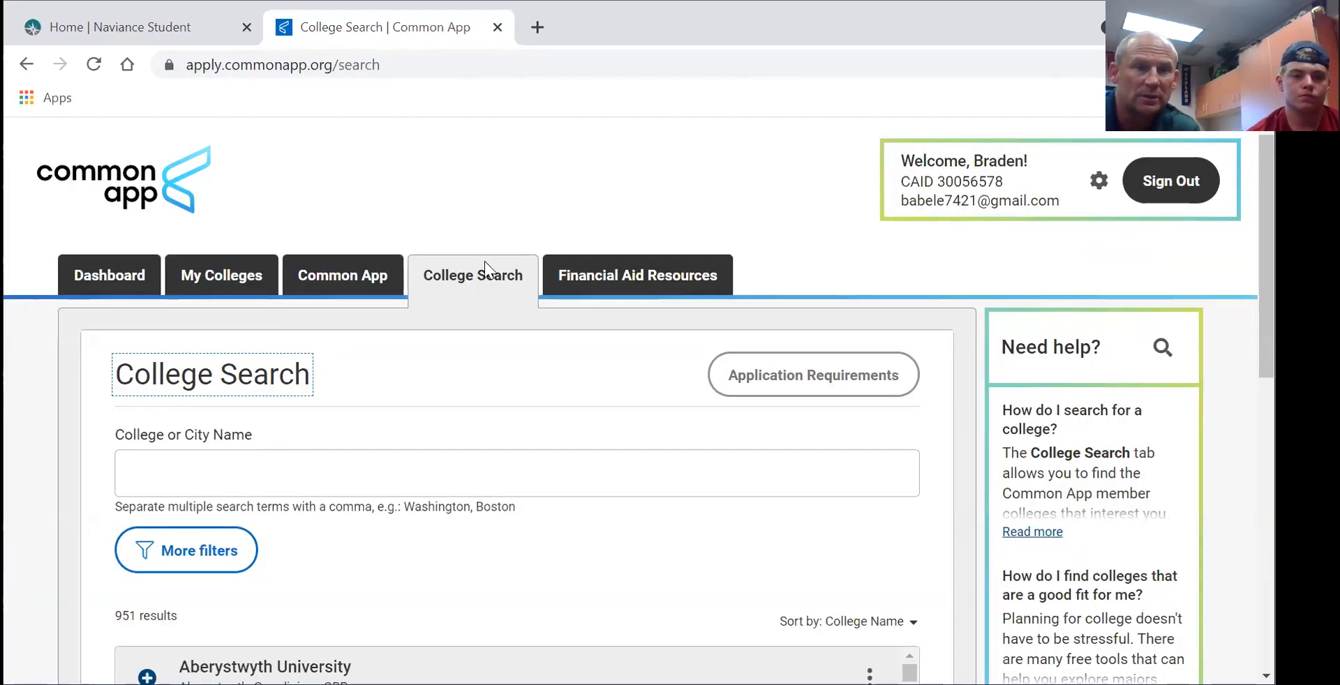
# - Search 'University of South Caro' and add University of South Carolina Columbia to My Colleges
pyautogui.click(187, 481)
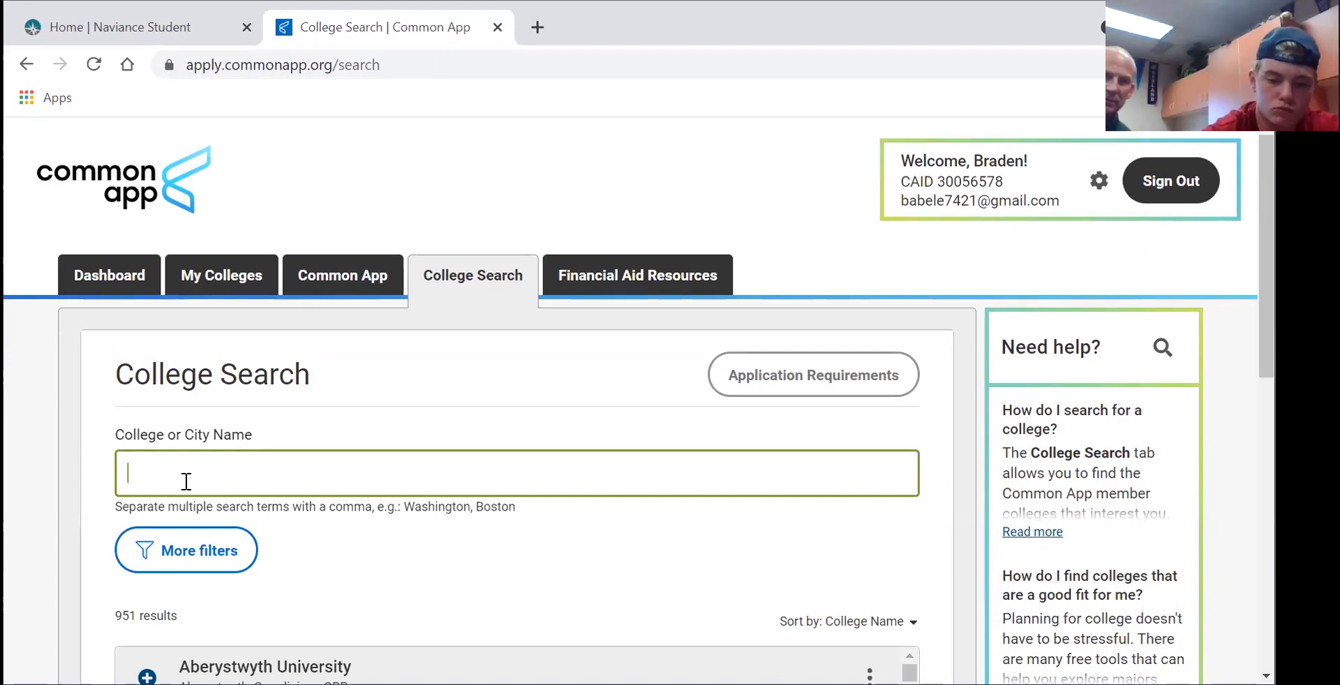
pyautogui.write('U')
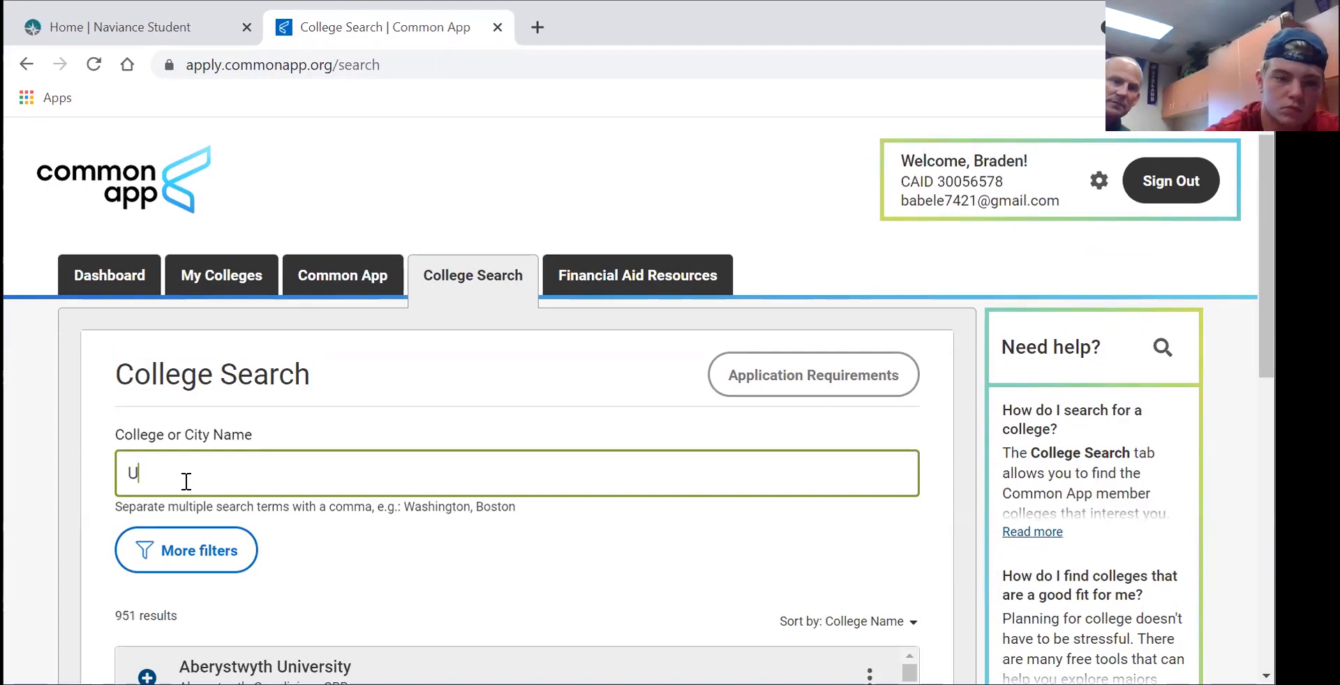
pyautogui.write('niversity ')
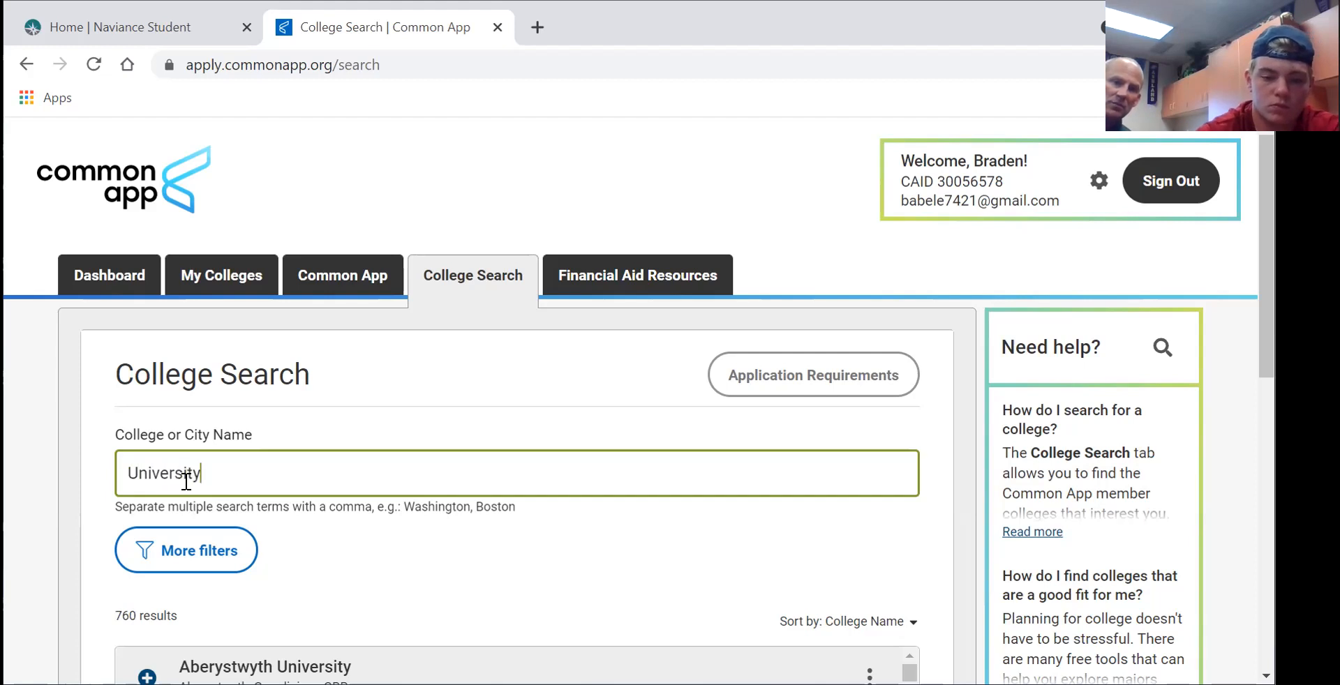
pyautogui.write('of S')
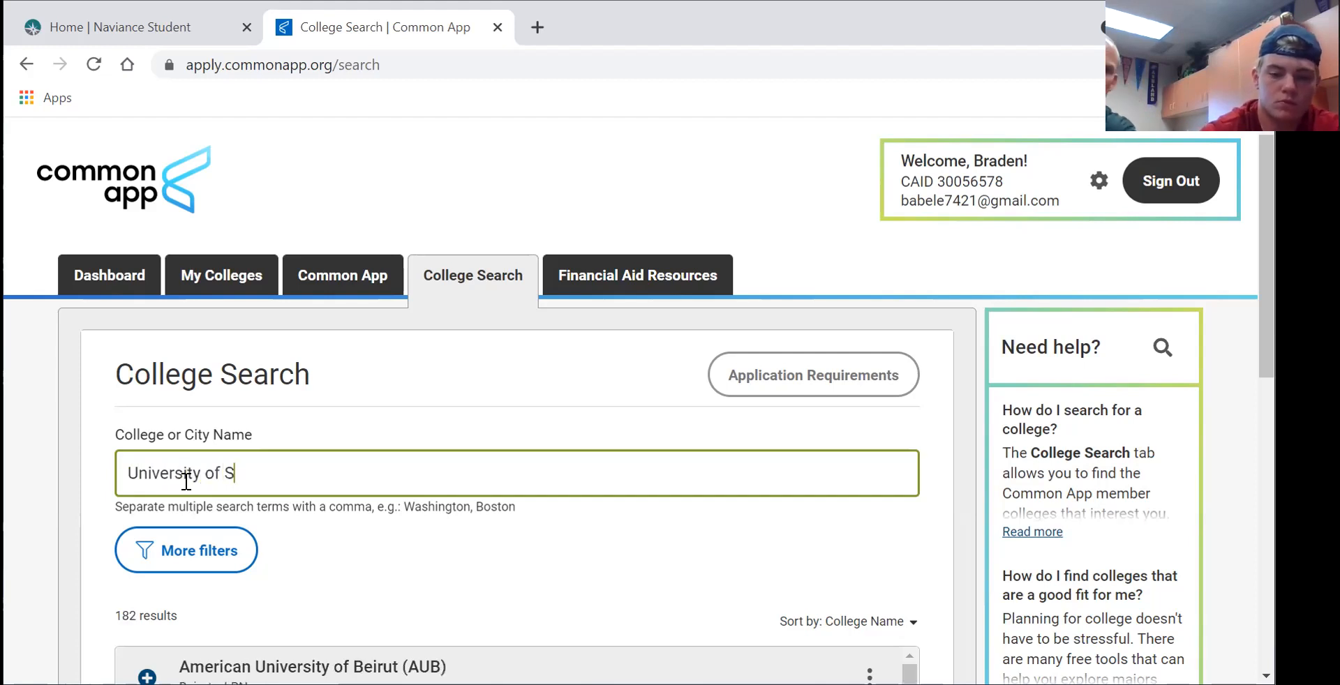
pyautogui.write('outh Carolin')
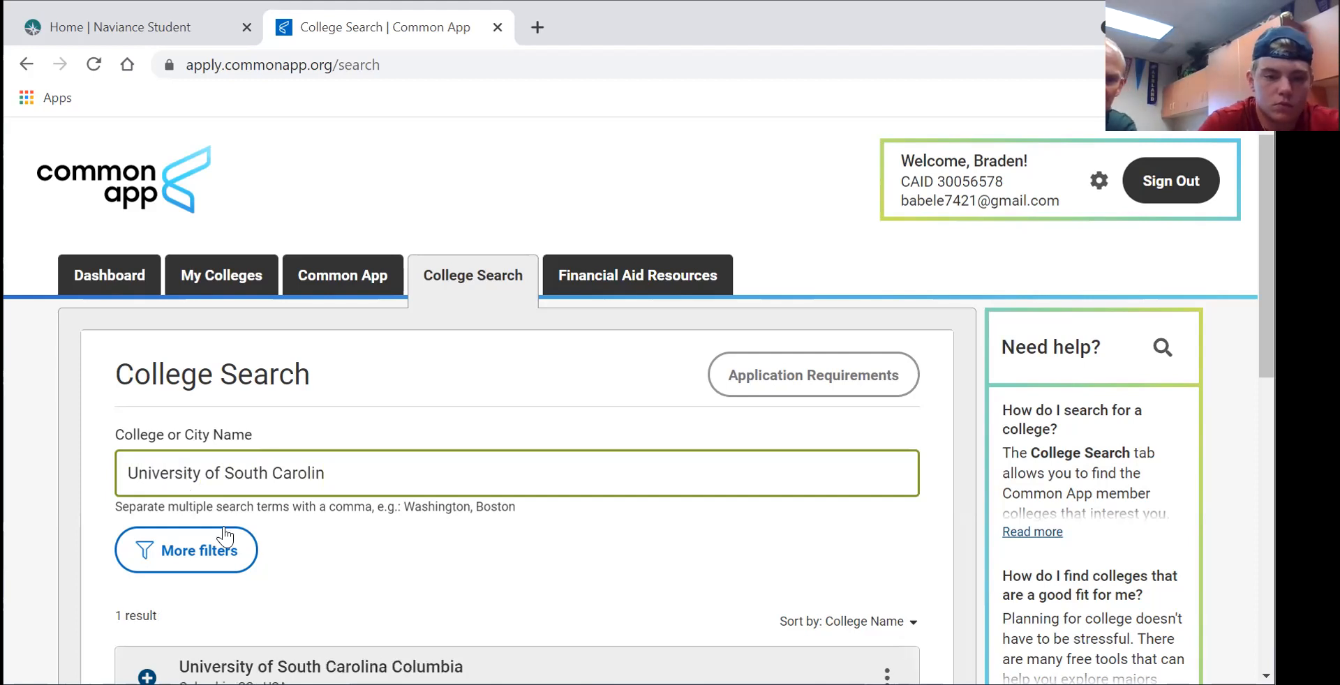
pyautogui.scroll(-2, 234, 537)
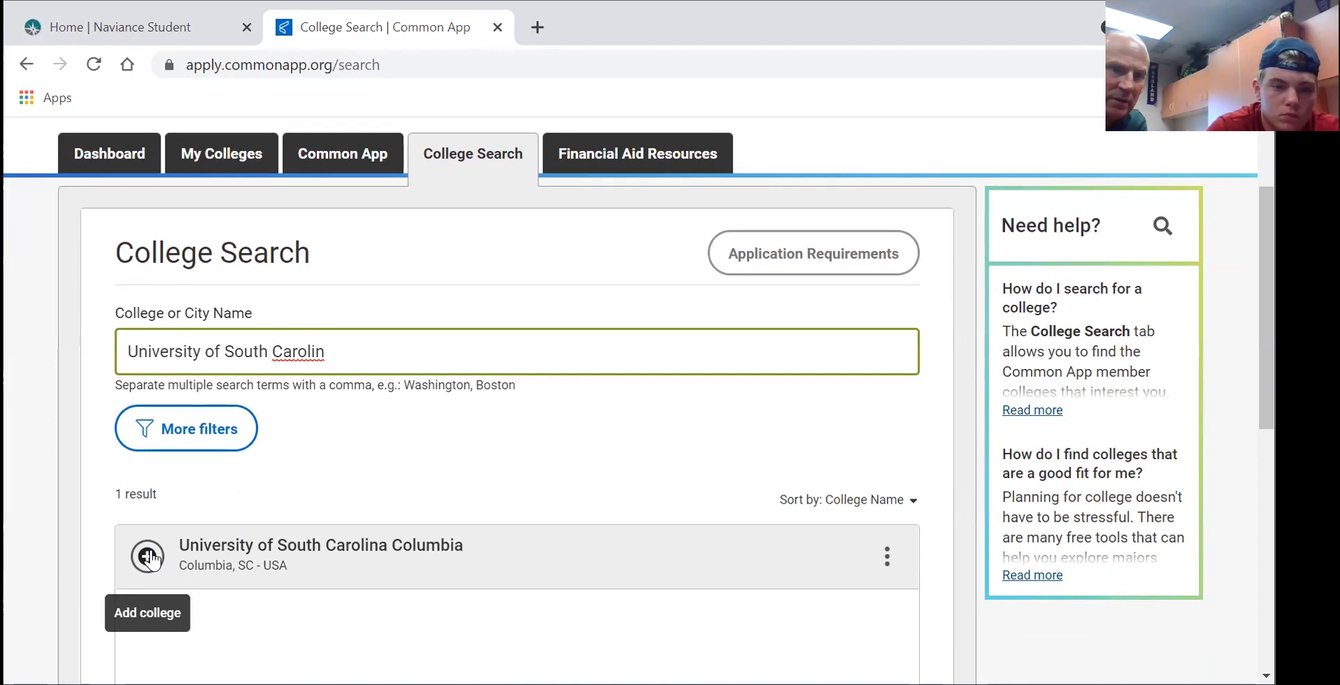
pyautogui.click(252, 546)
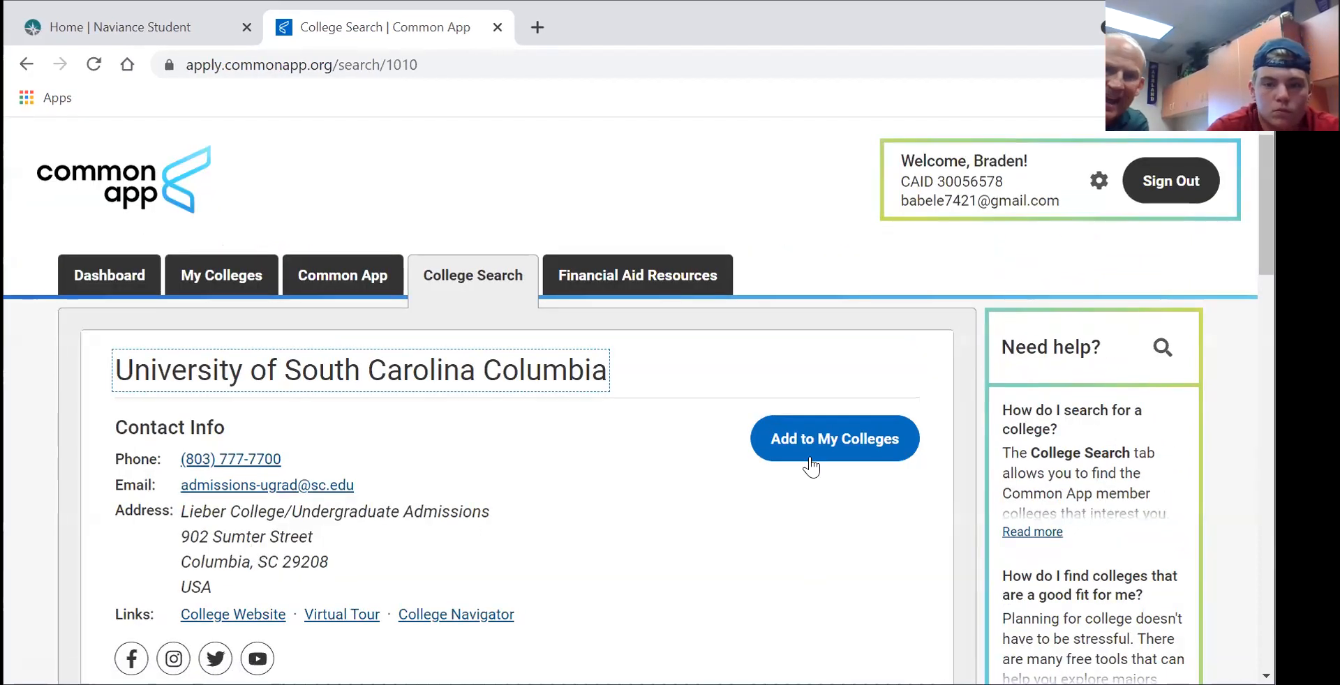
pyautogui.click(828, 439)
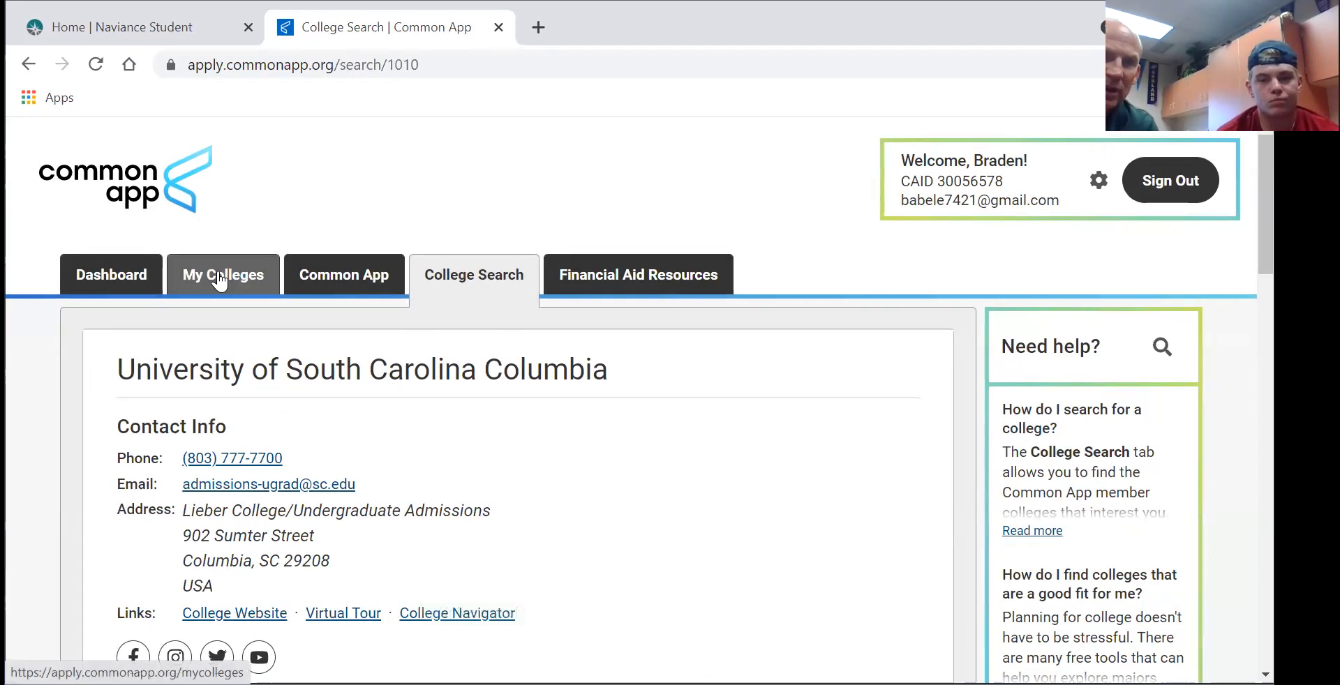
# - Expand University of South Carolina Columbia's application pages under My Colleges
pyautogui.click(219, 280)
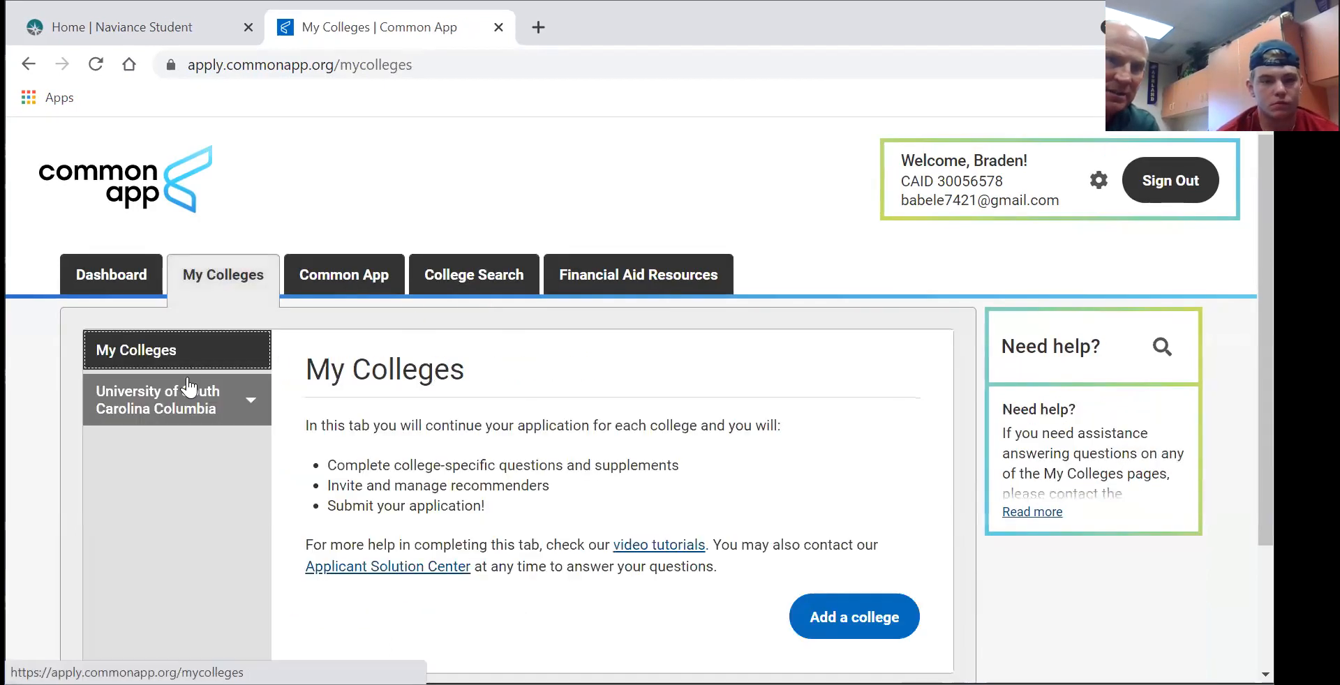
pyautogui.click(136, 399)
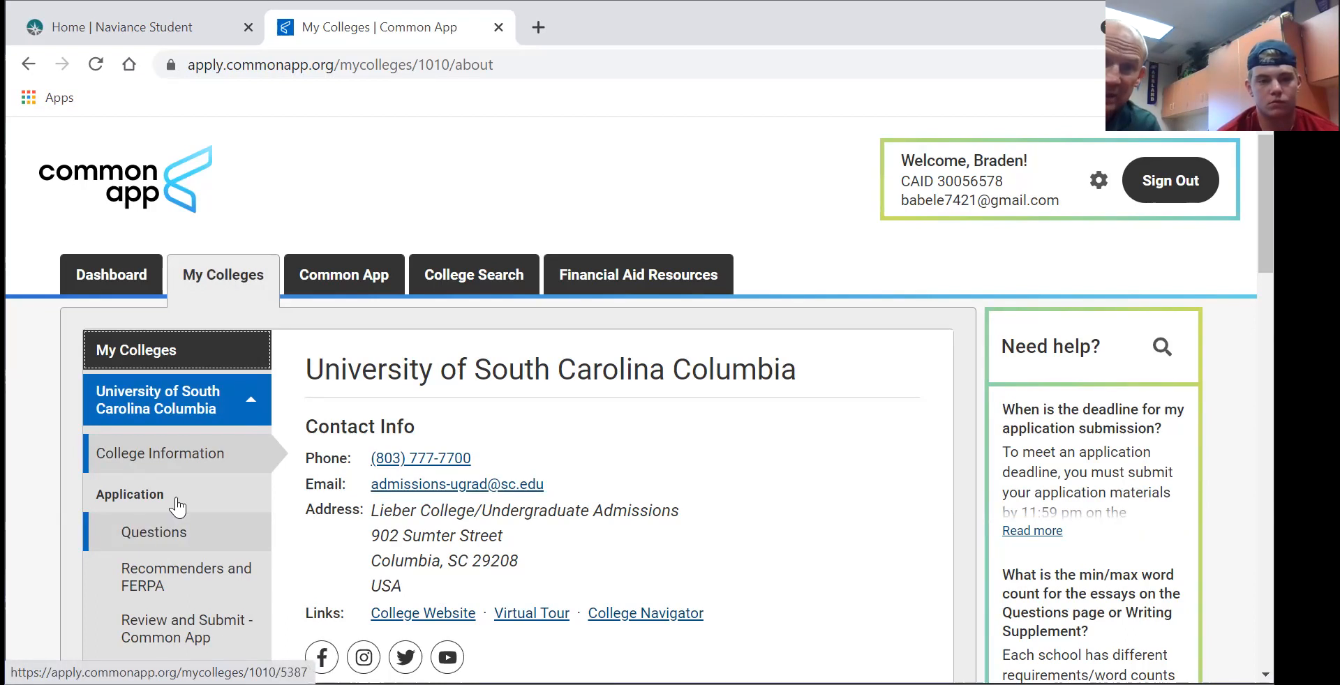
# - Search 'University of Alabama', add The University of Alabama, and open its My Colleges entry
pyautogui.click(436, 274)
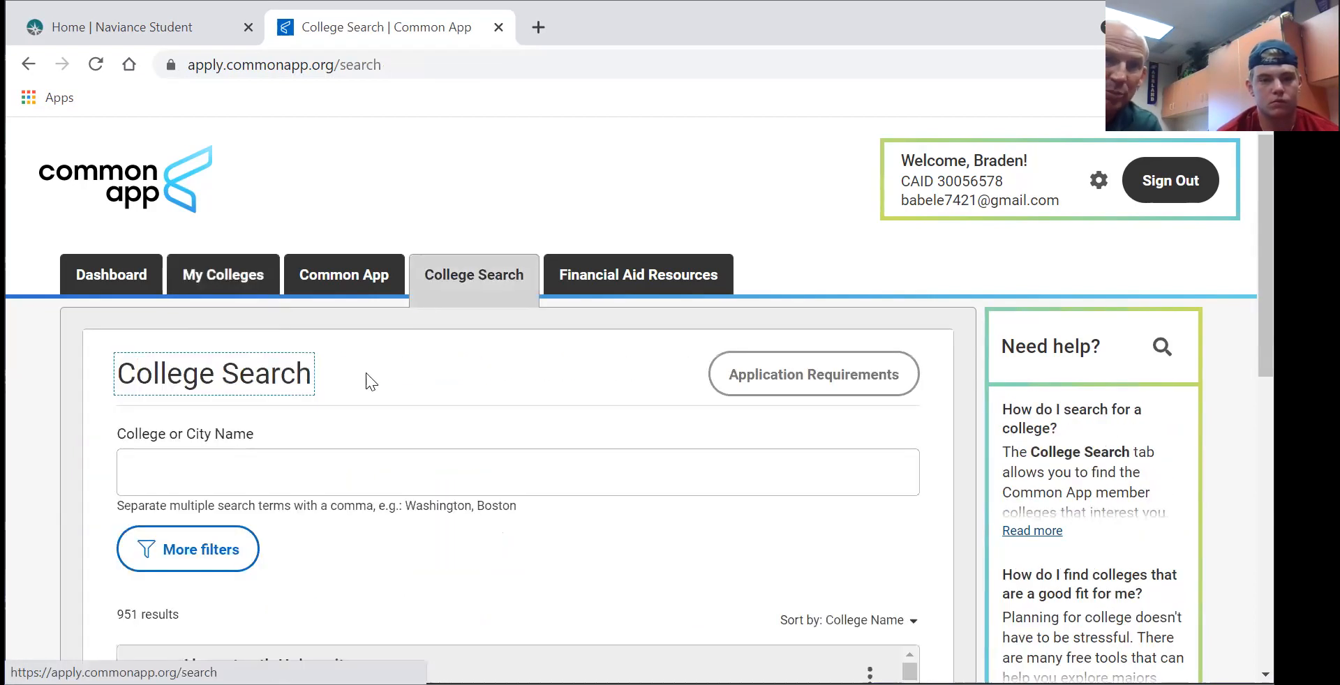
pyautogui.click(187, 478)
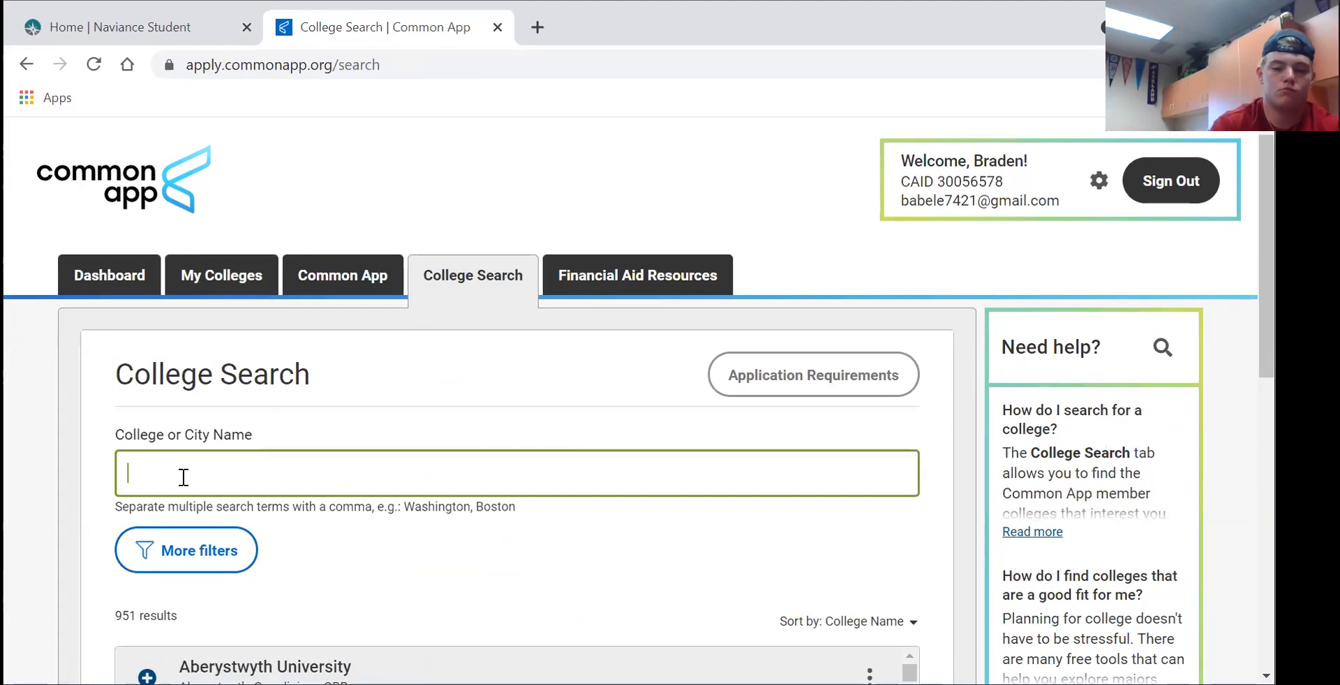
pyautogui.write('University')
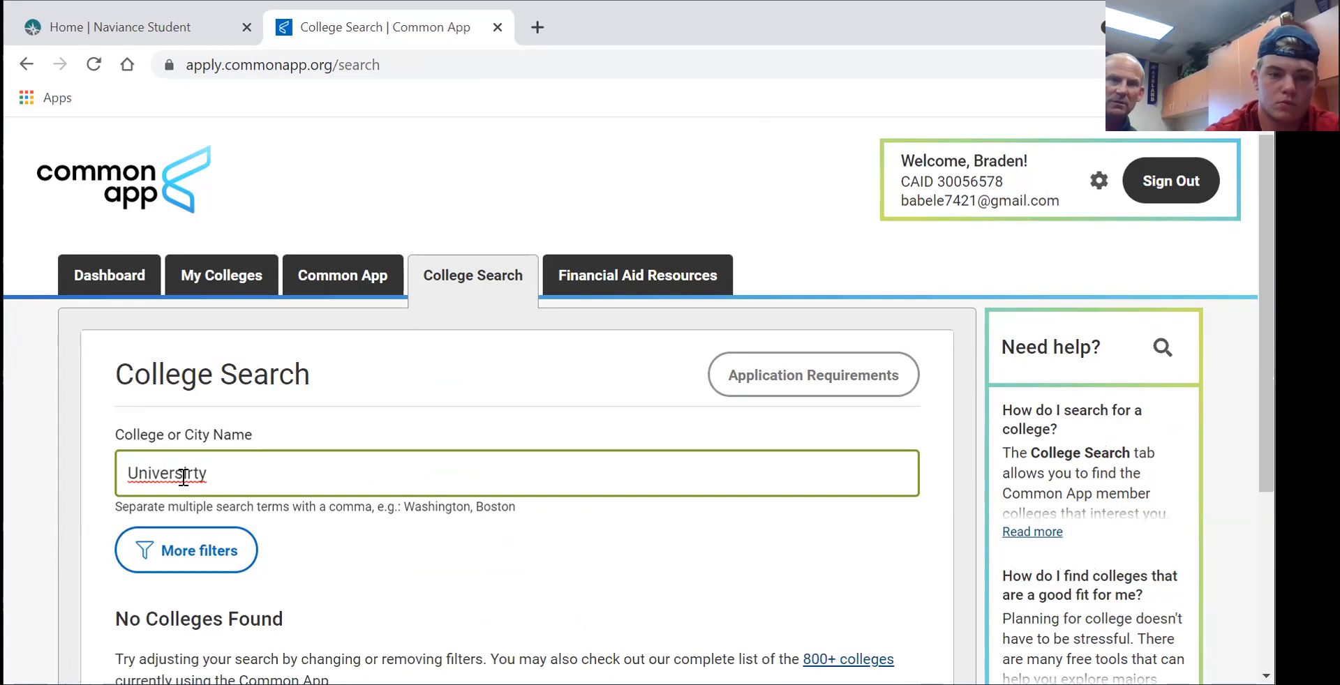
pyautogui.write('t ')
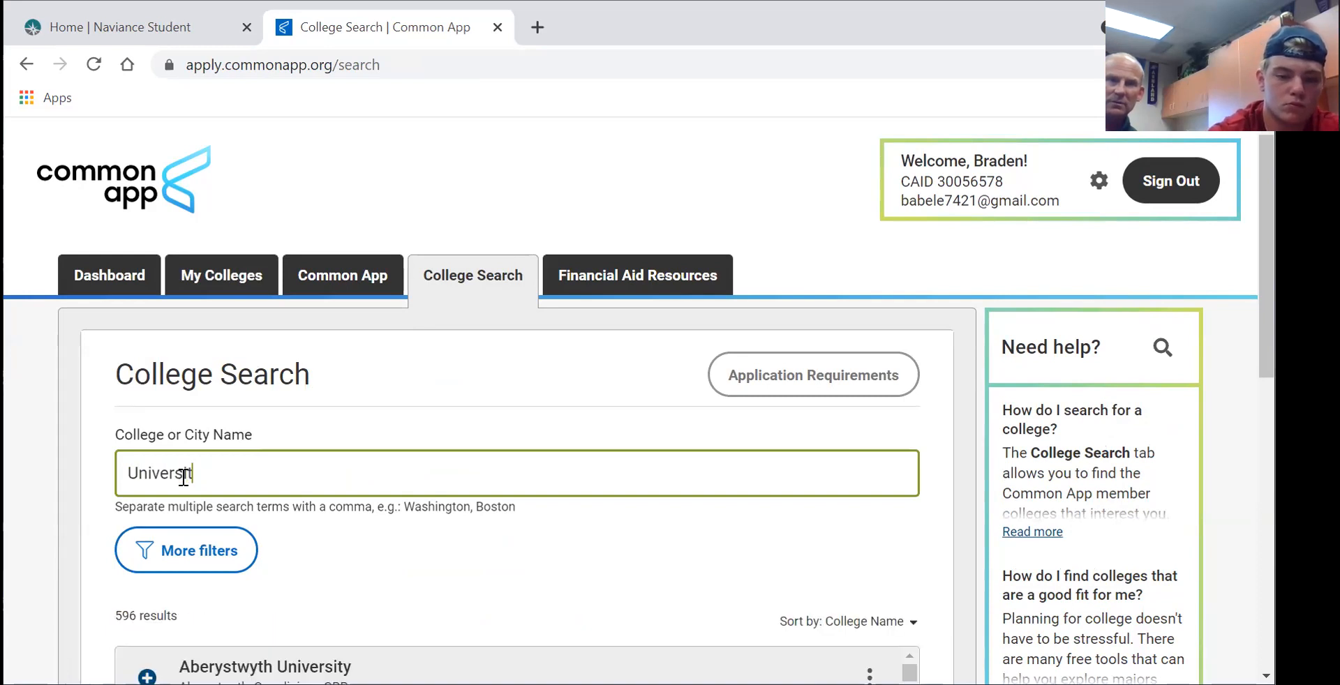
pyautogui.write('y of A')
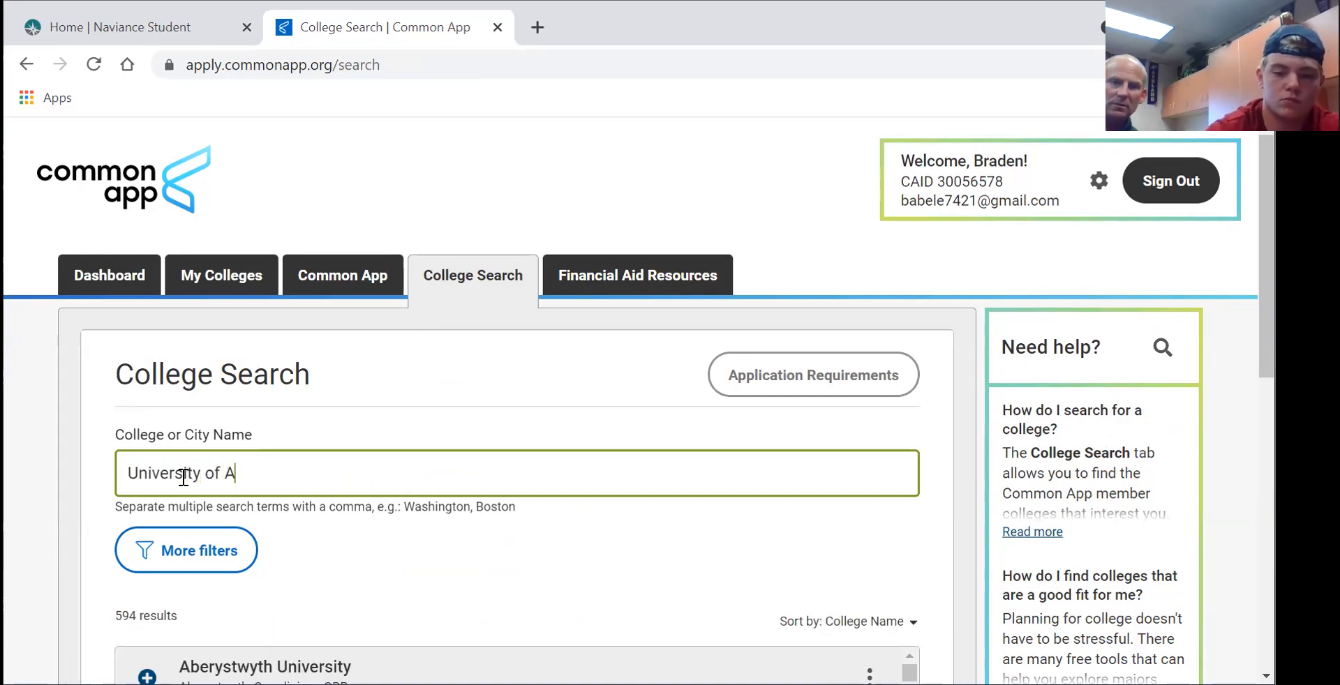
pyautogui.write('labama')
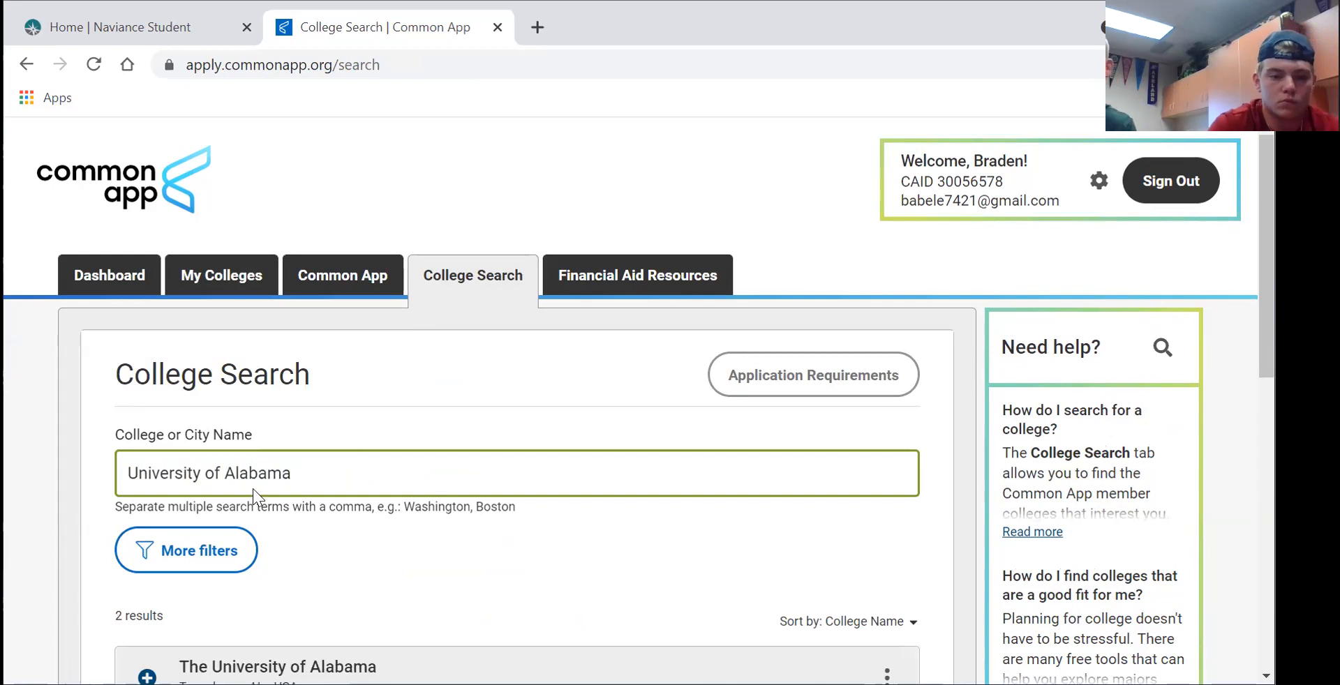
pyautogui.scroll(-1, 253, 492)
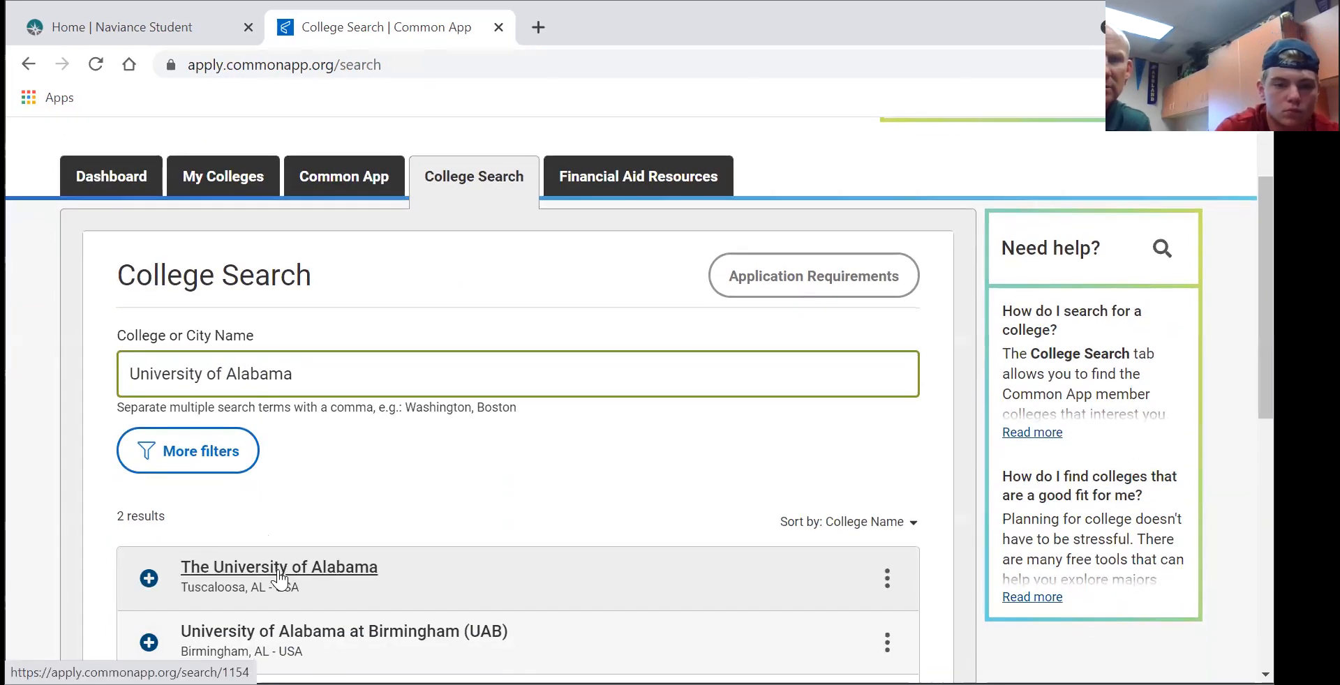
pyautogui.click(277, 571)
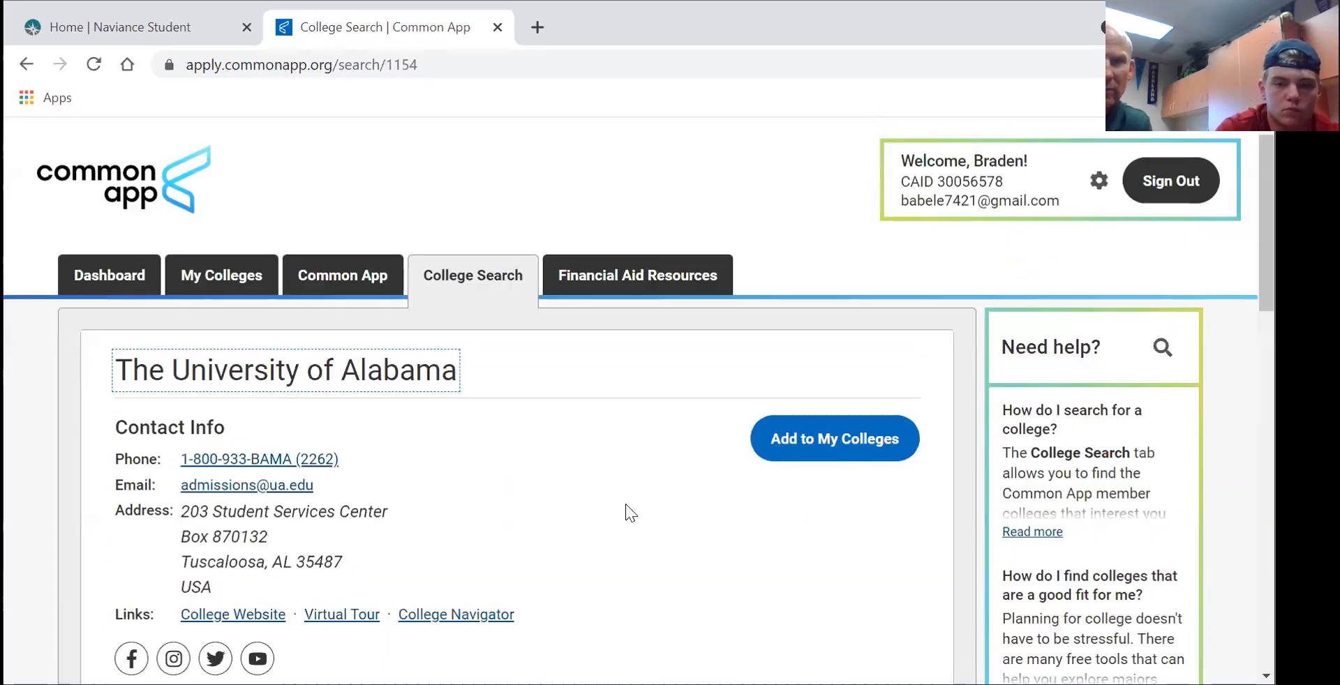
pyautogui.click(814, 437)
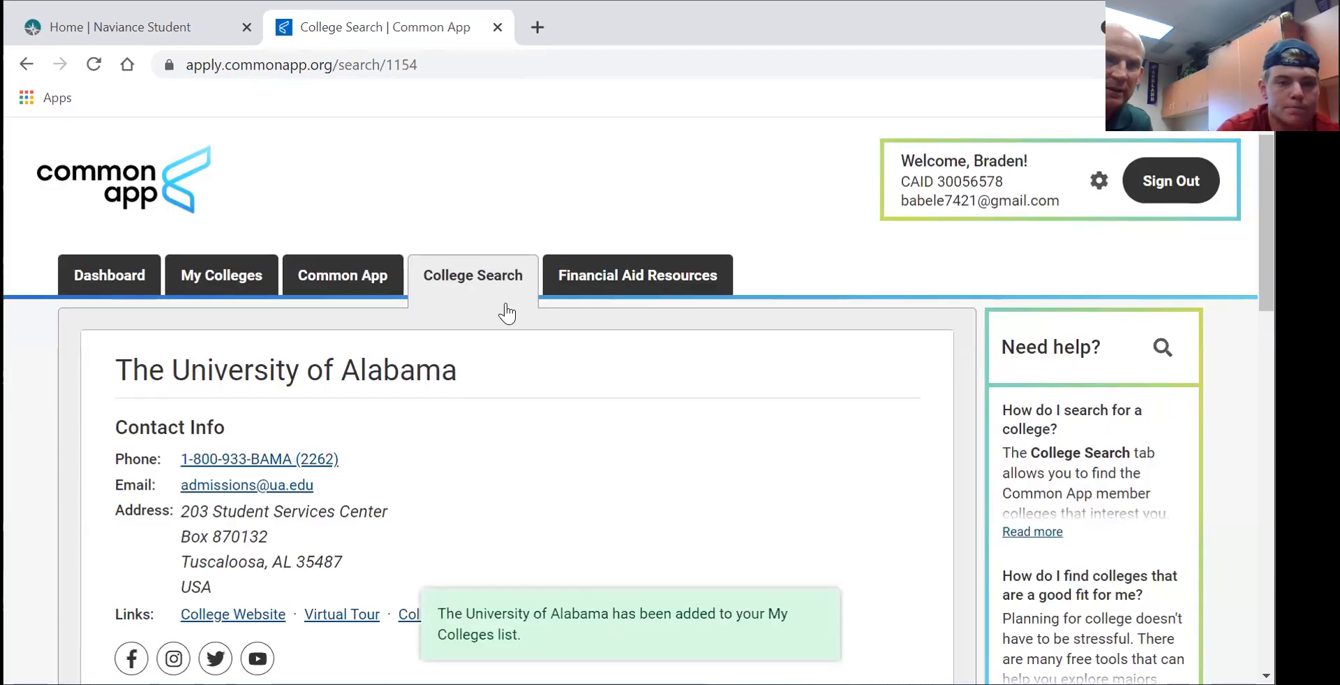
pyautogui.click(217, 275)
pyautogui.click(228, 388)
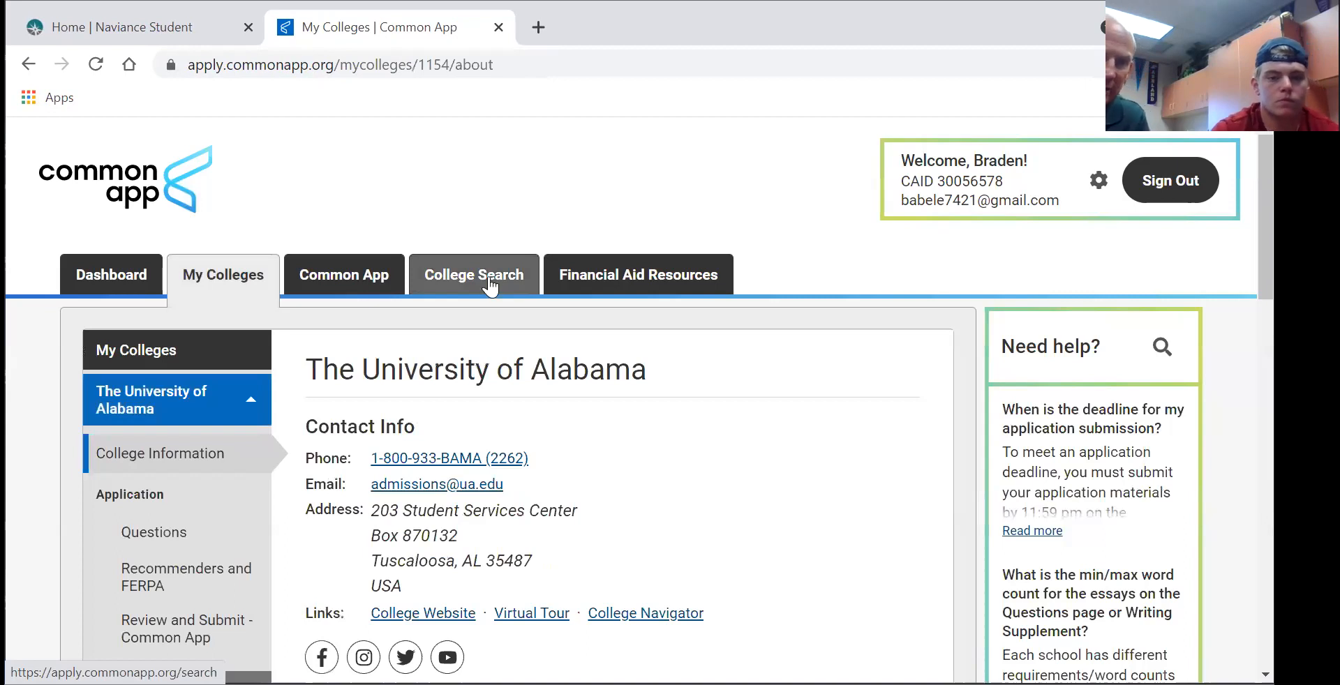
# - Search 'Wake Forest', add Wake Forest University, check its My Colleges entry, and return to search
pyautogui.click(490, 279)
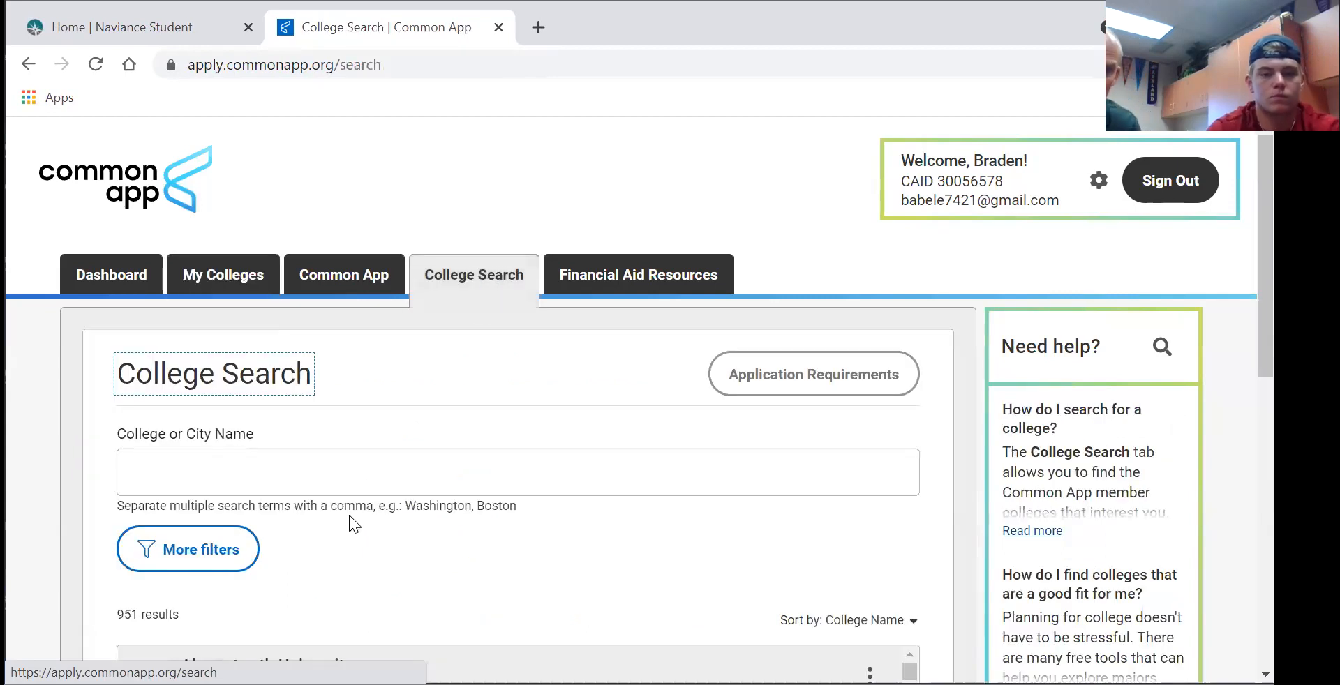
pyautogui.click(376, 465)
pyautogui.write('Wake Forest')
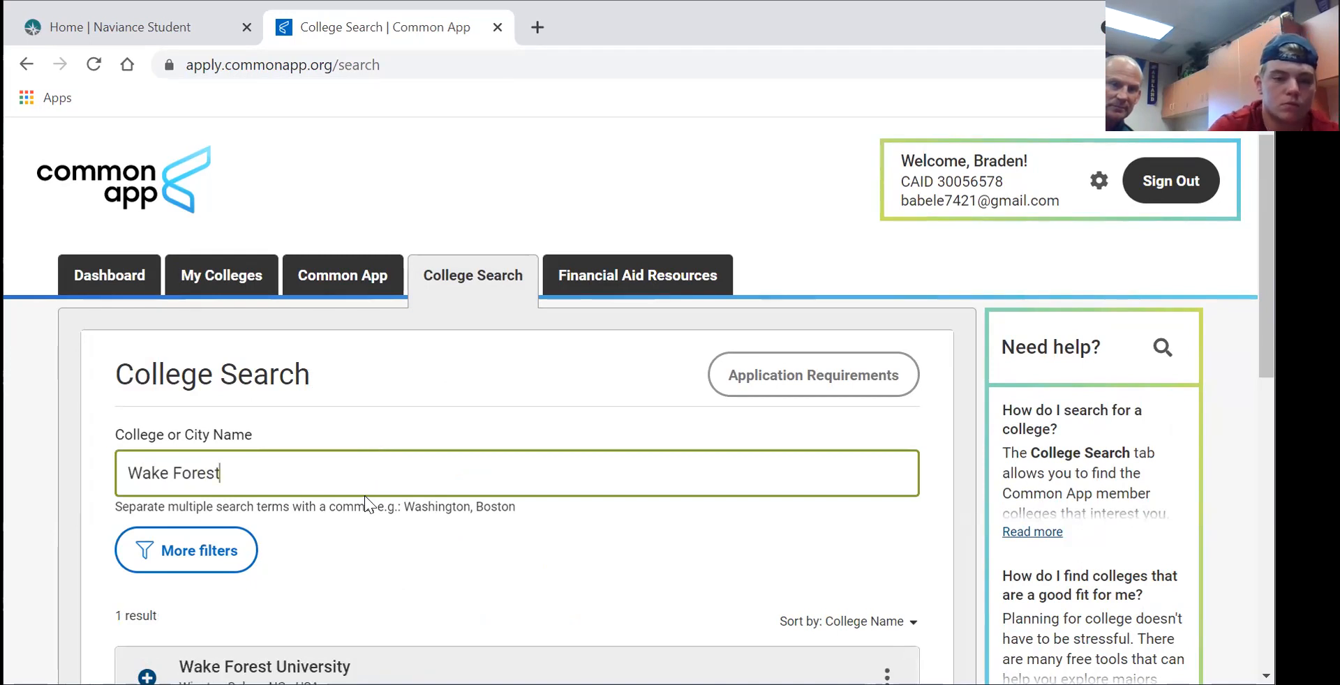
pyautogui.scroll(-2, 367, 498)
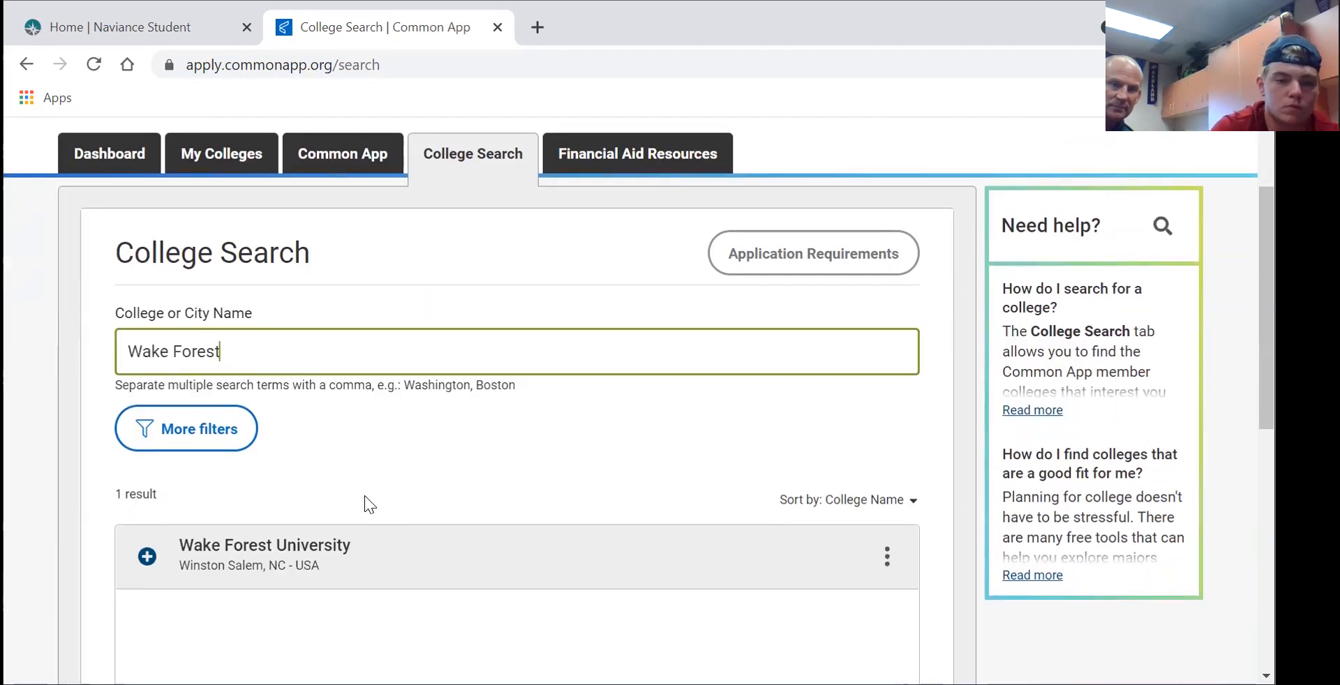
pyautogui.click(312, 543)
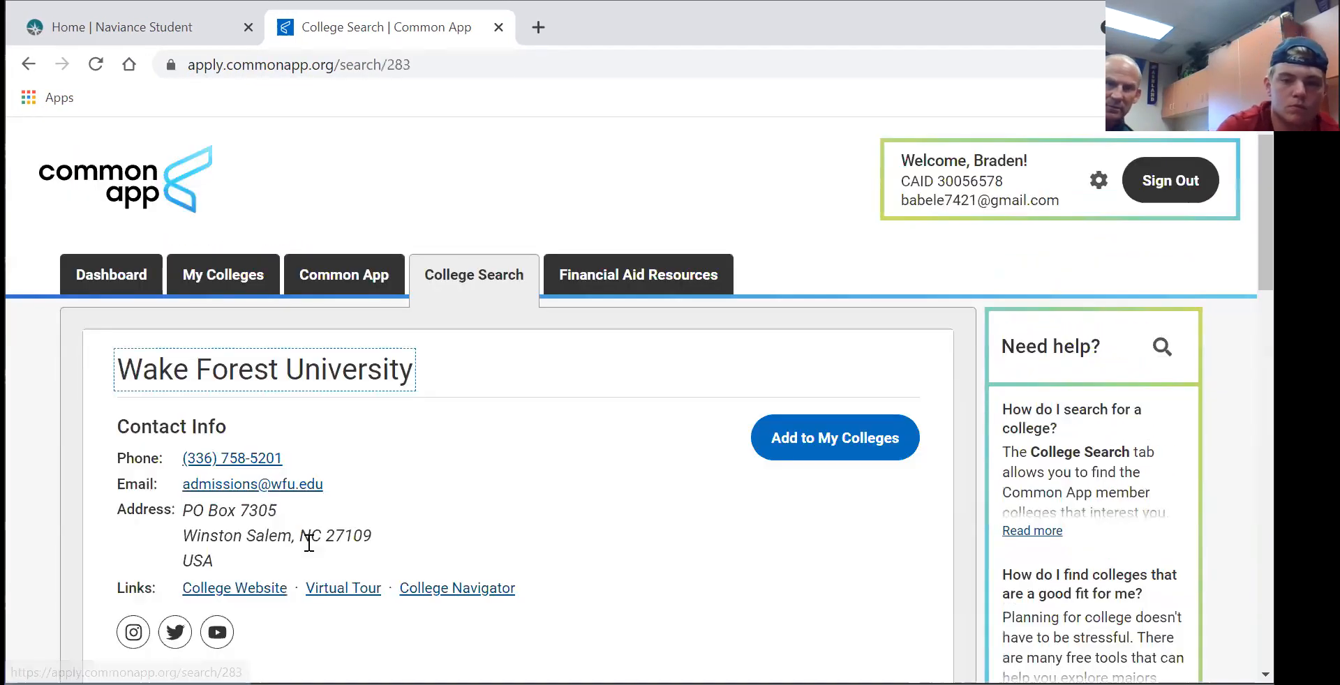
pyautogui.click(829, 444)
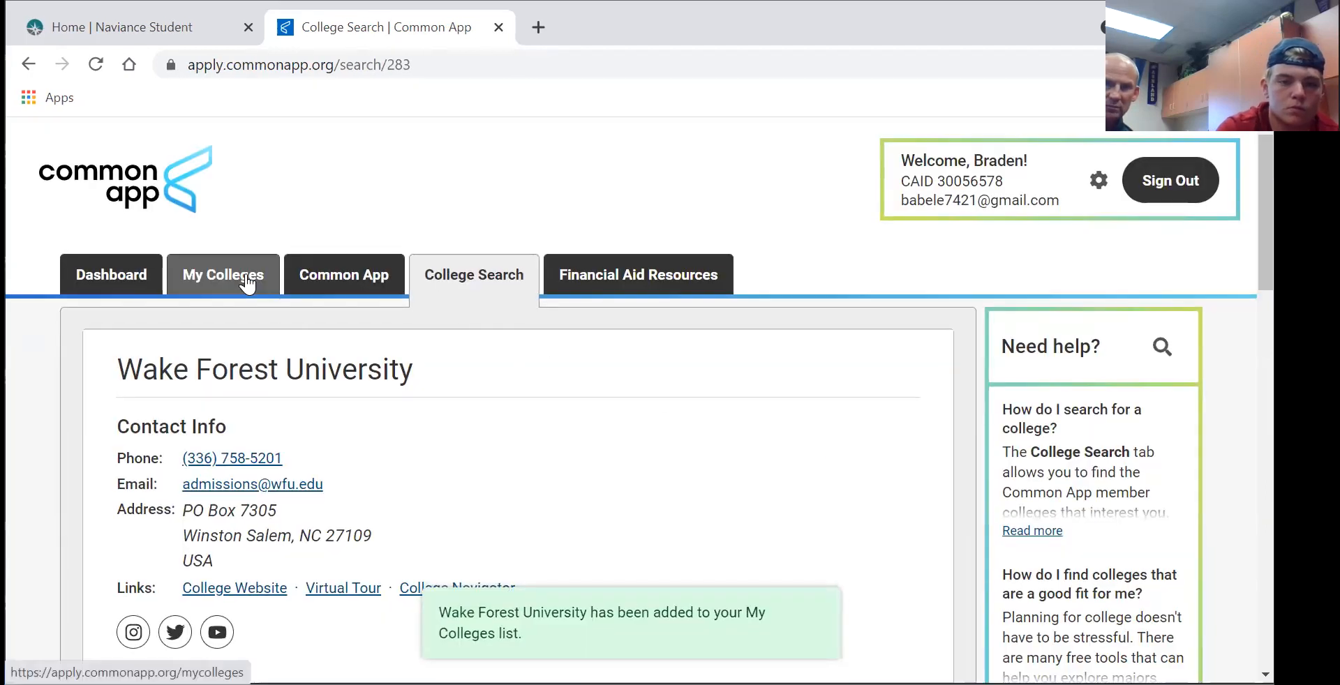
pyautogui.click(246, 282)
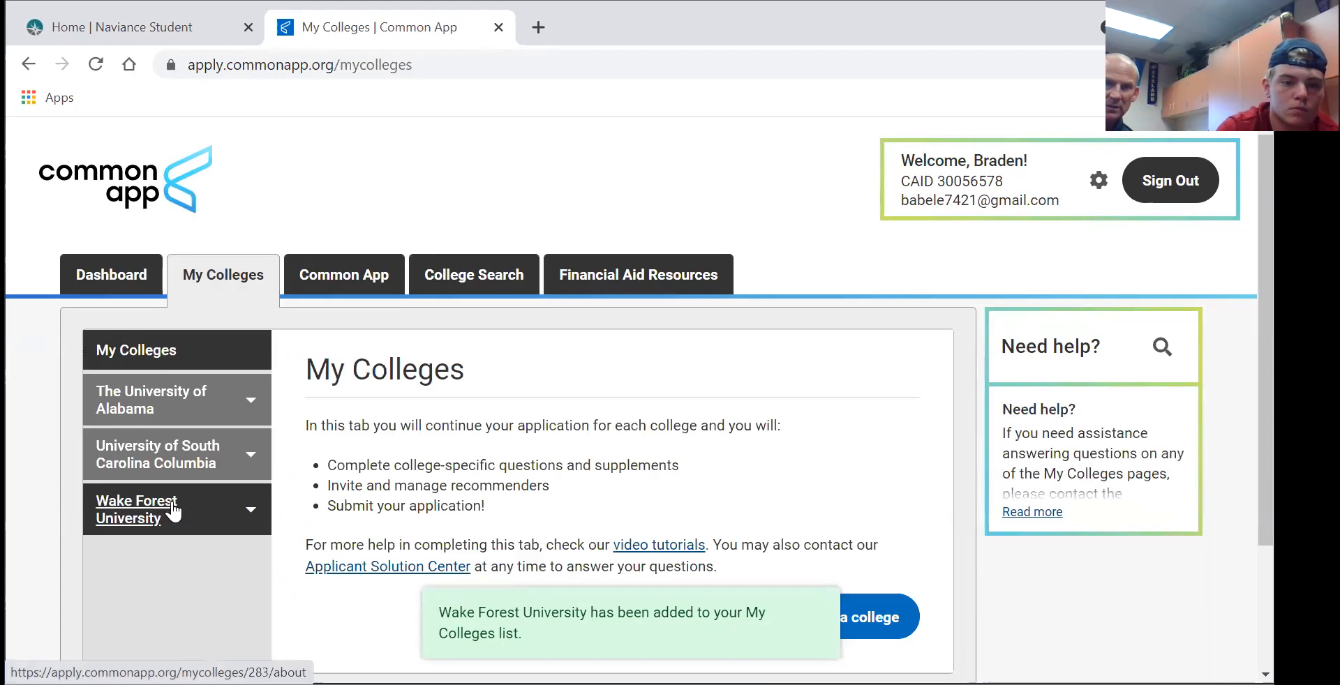
pyautogui.click(171, 500)
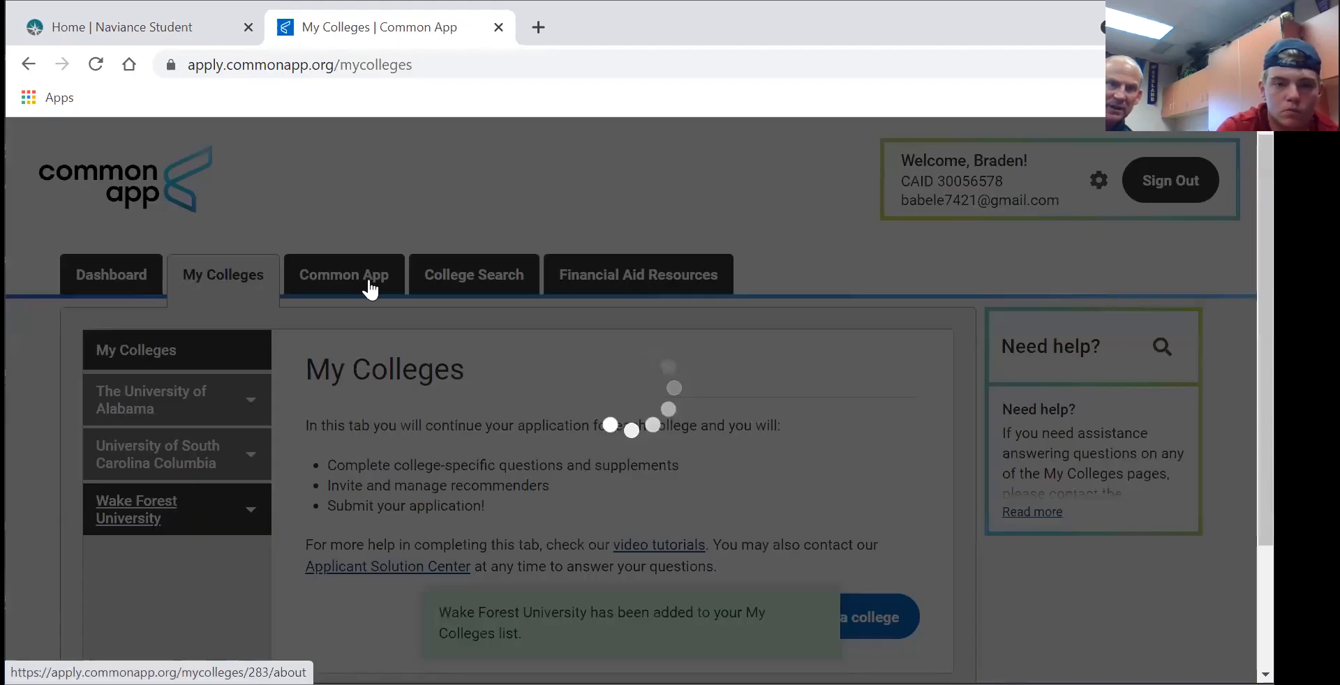
pyautogui.click(470, 291)
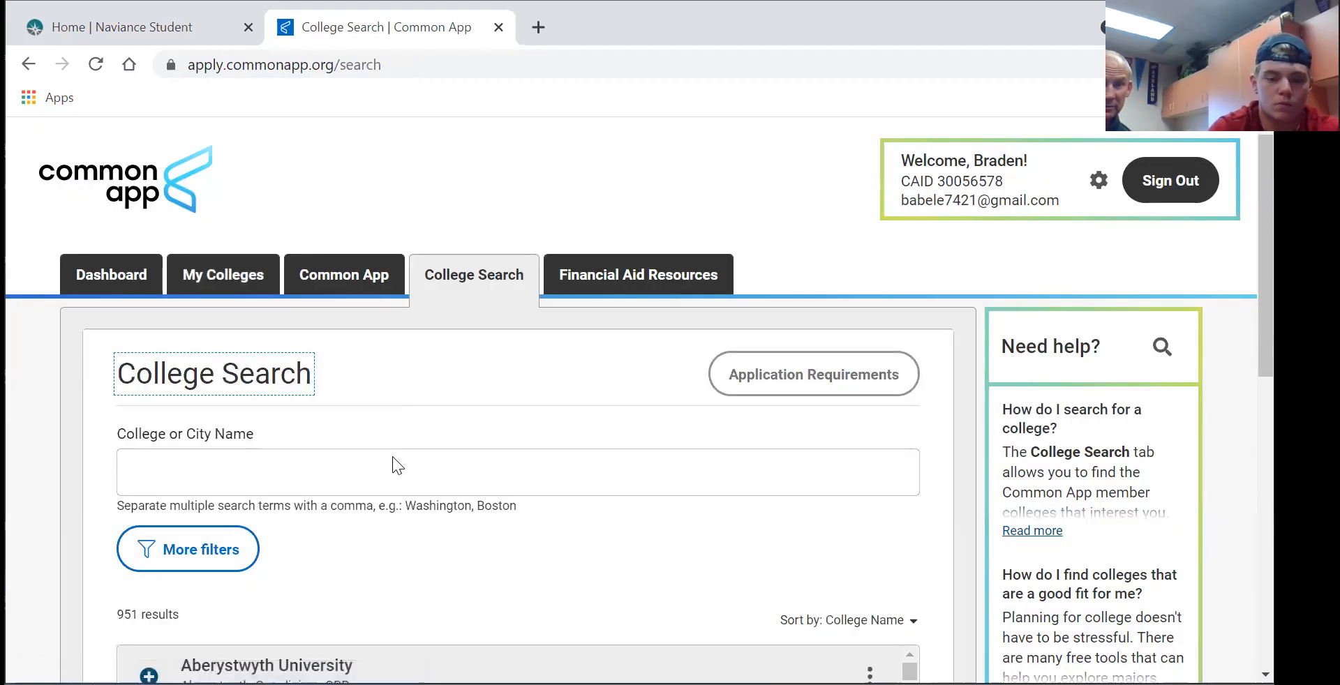
# - Search for Miami, add Miami University (Ohio), and view the four-college My Colleges list
pyautogui.click(392, 466)
pyautogui.write('iami')
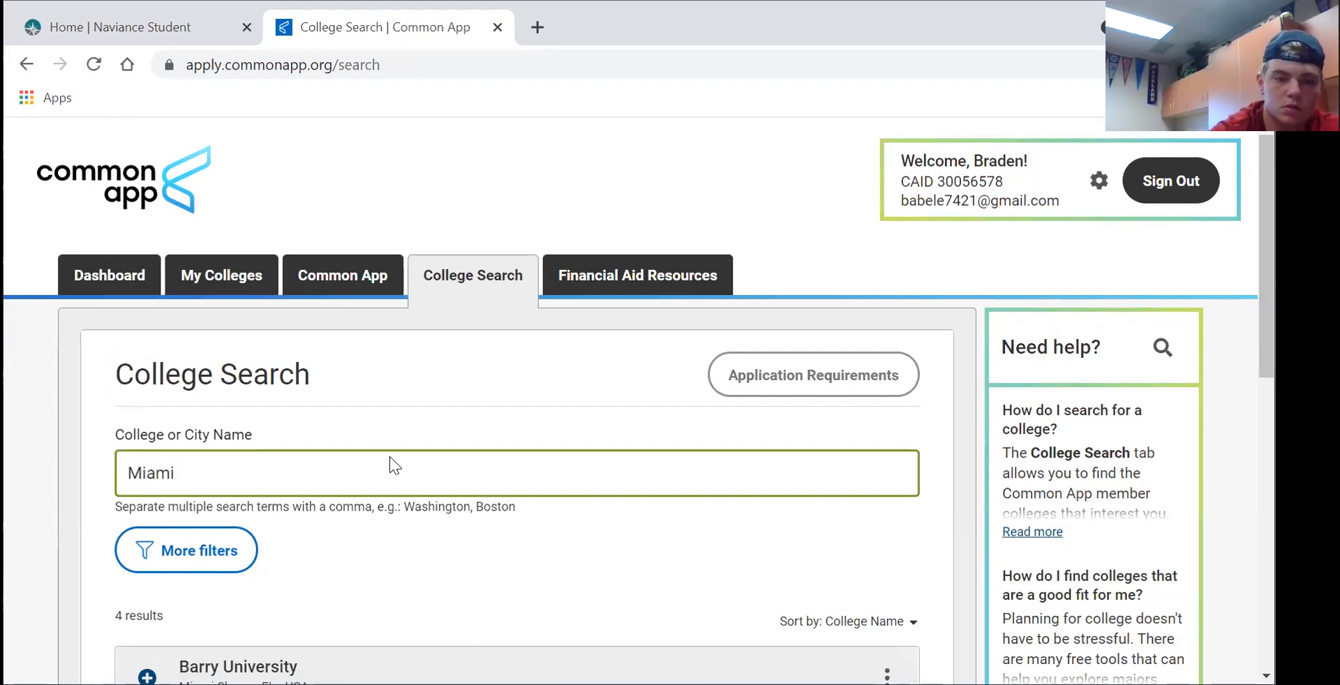
pyautogui.scroll(-1, 380, 546)
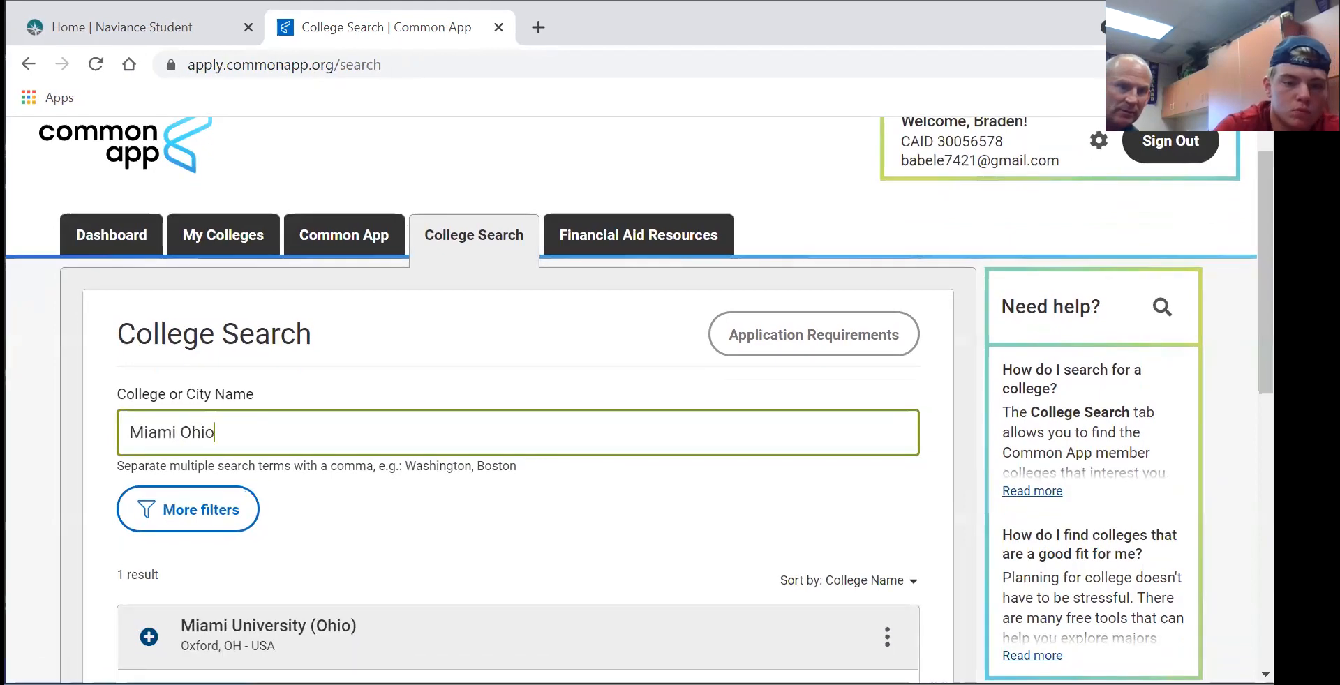
pyautogui.click(323, 616)
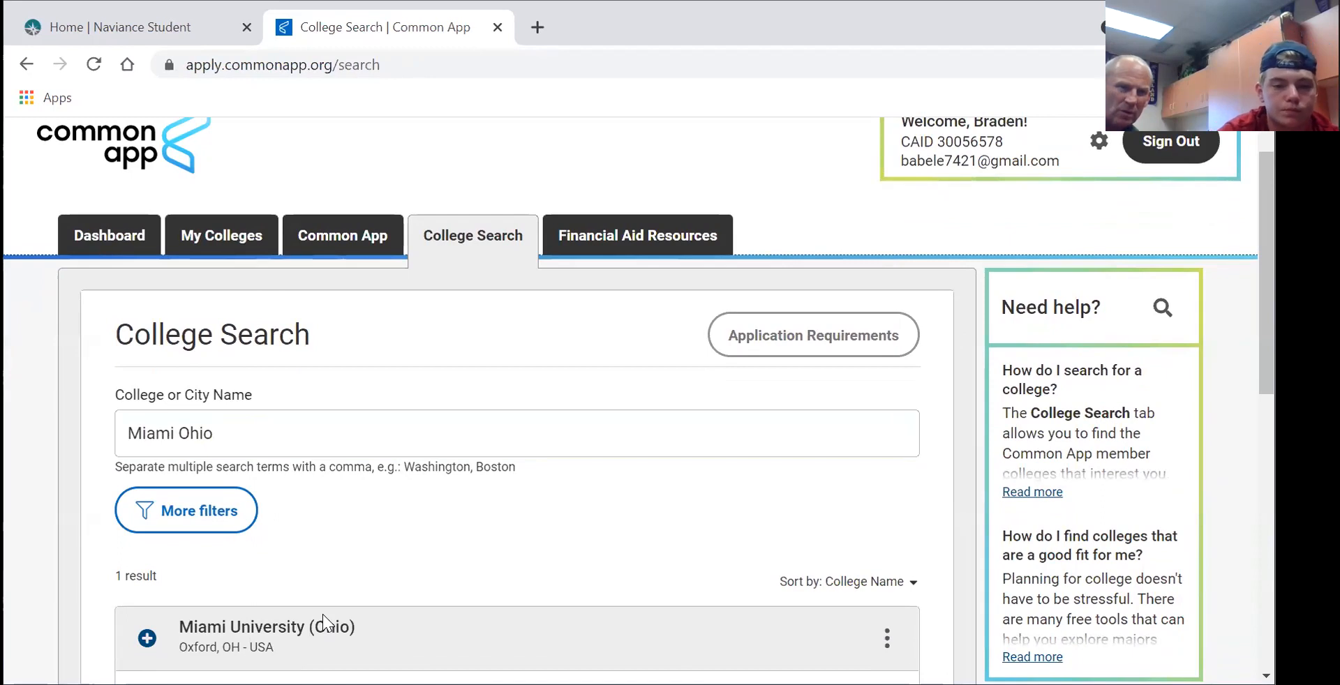
pyautogui.click(319, 623)
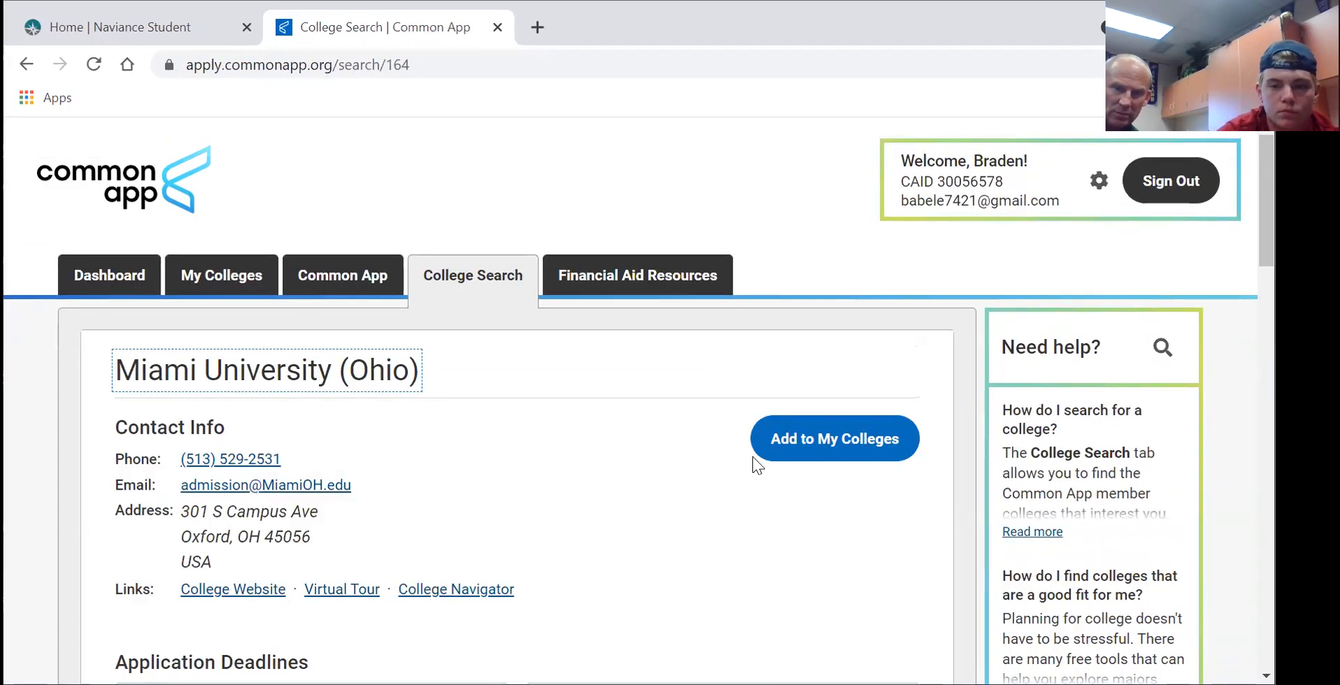
pyautogui.click(804, 447)
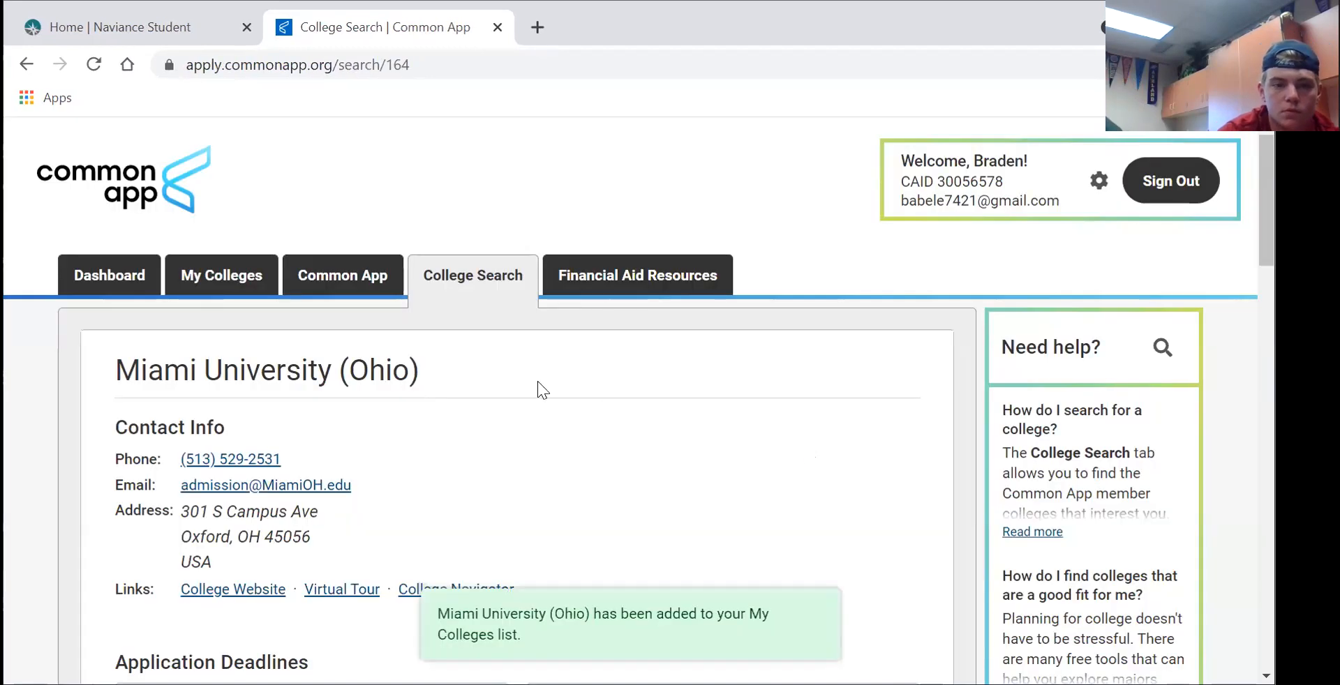
pyautogui.click(242, 270)
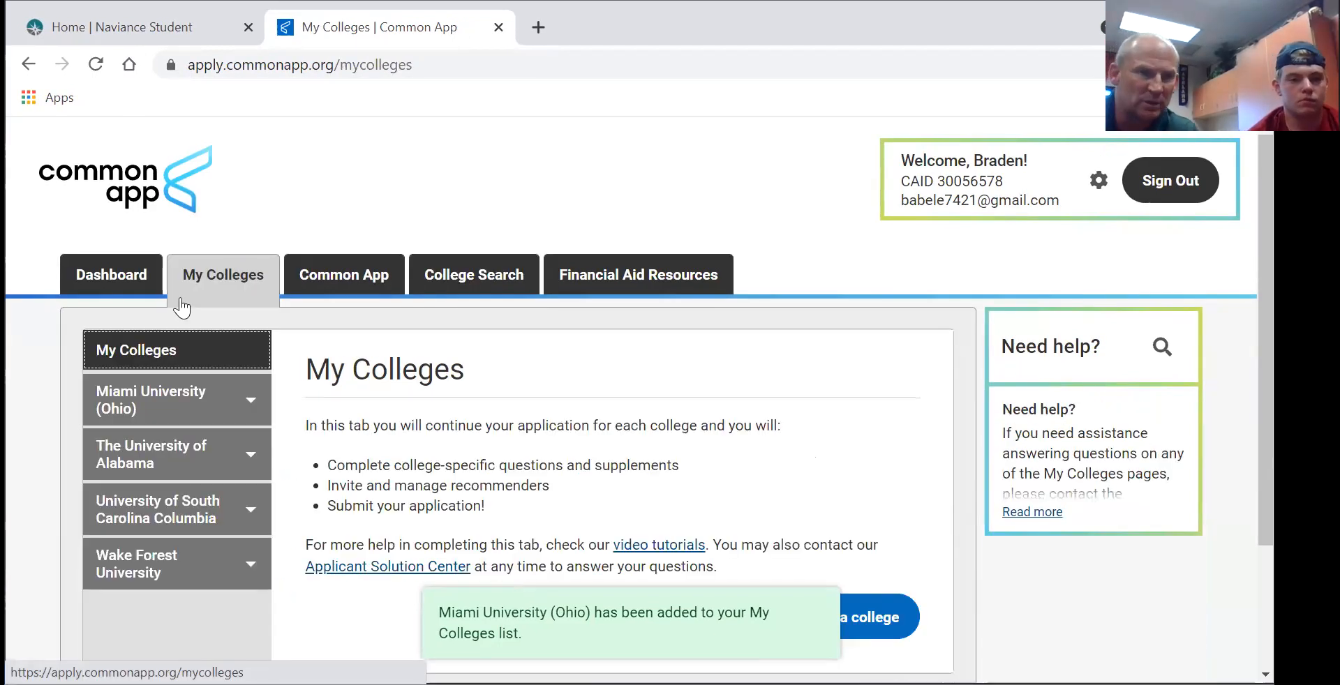
# - Open the Recommenders and FERPA page for Miami University (Ohio) from My Colleges
pyautogui.click(162, 410)
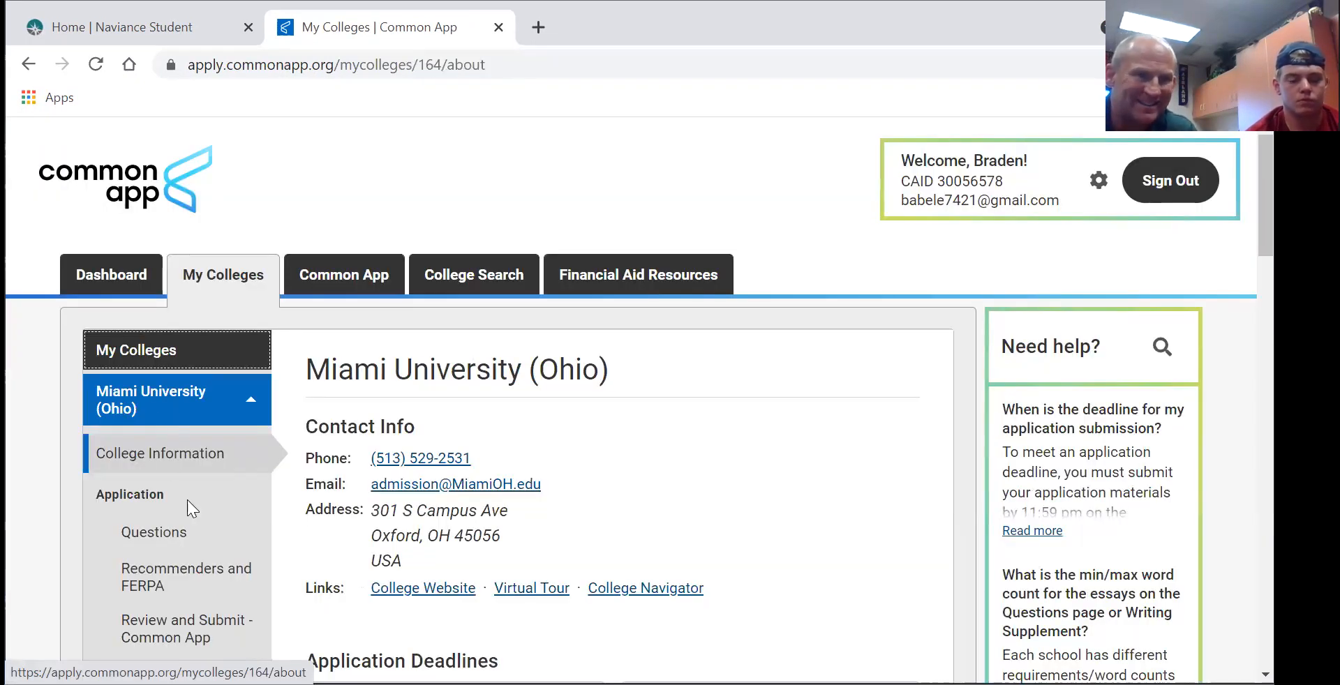
pyautogui.click(149, 585)
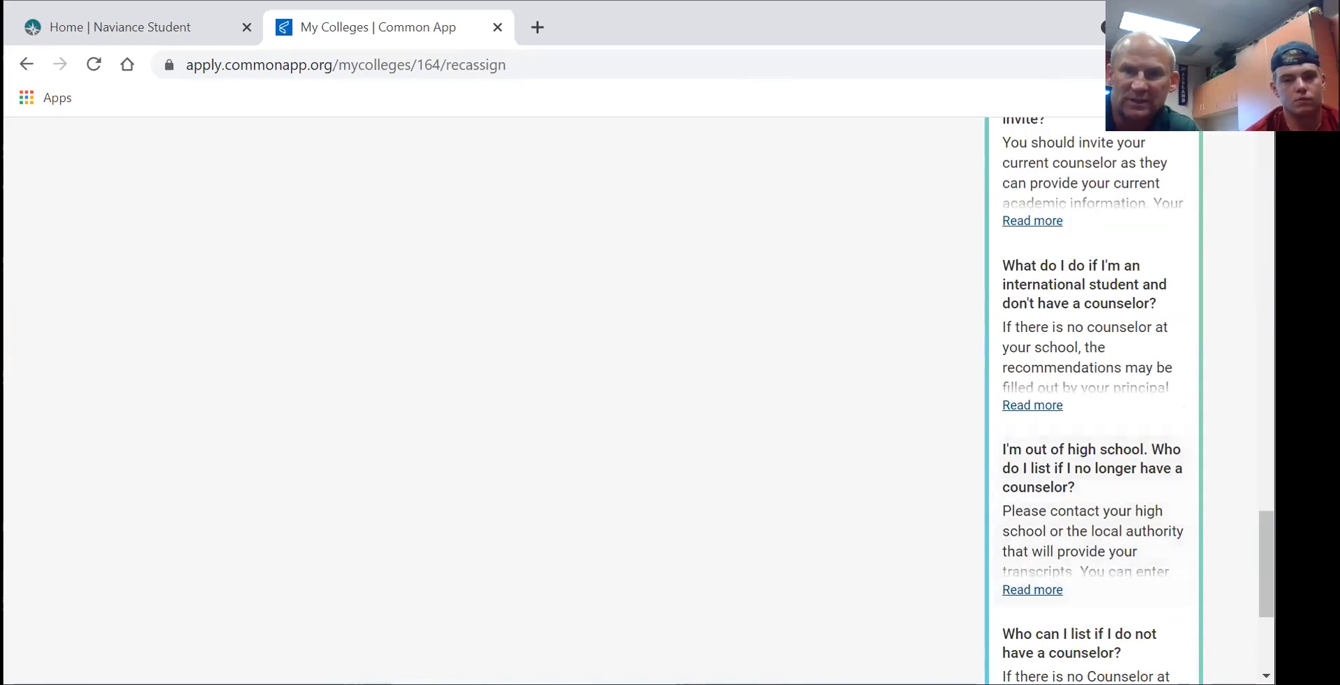
pyautogui.scroll(4, 1266, 559)
pyautogui.scroll(10, 1217, 341)
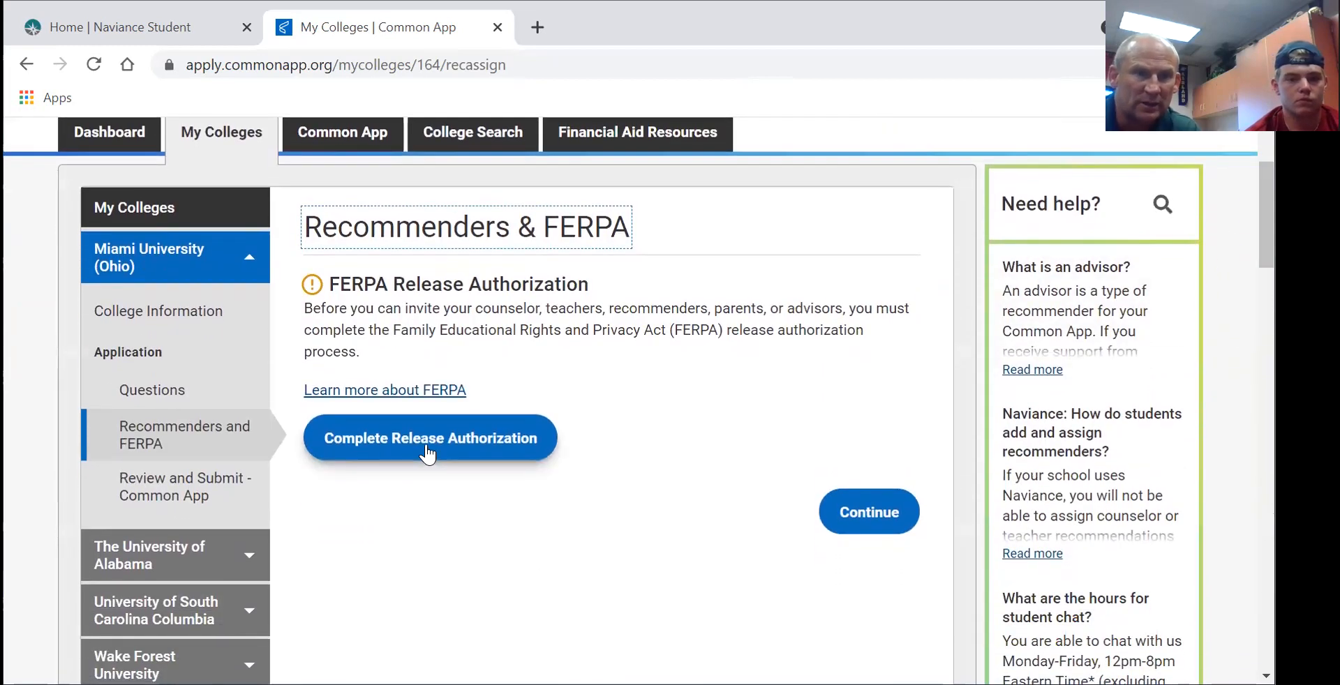
# - Start the FERPA release authorization, acknowledging the explanation and the records-release statement
pyautogui.click(409, 441)
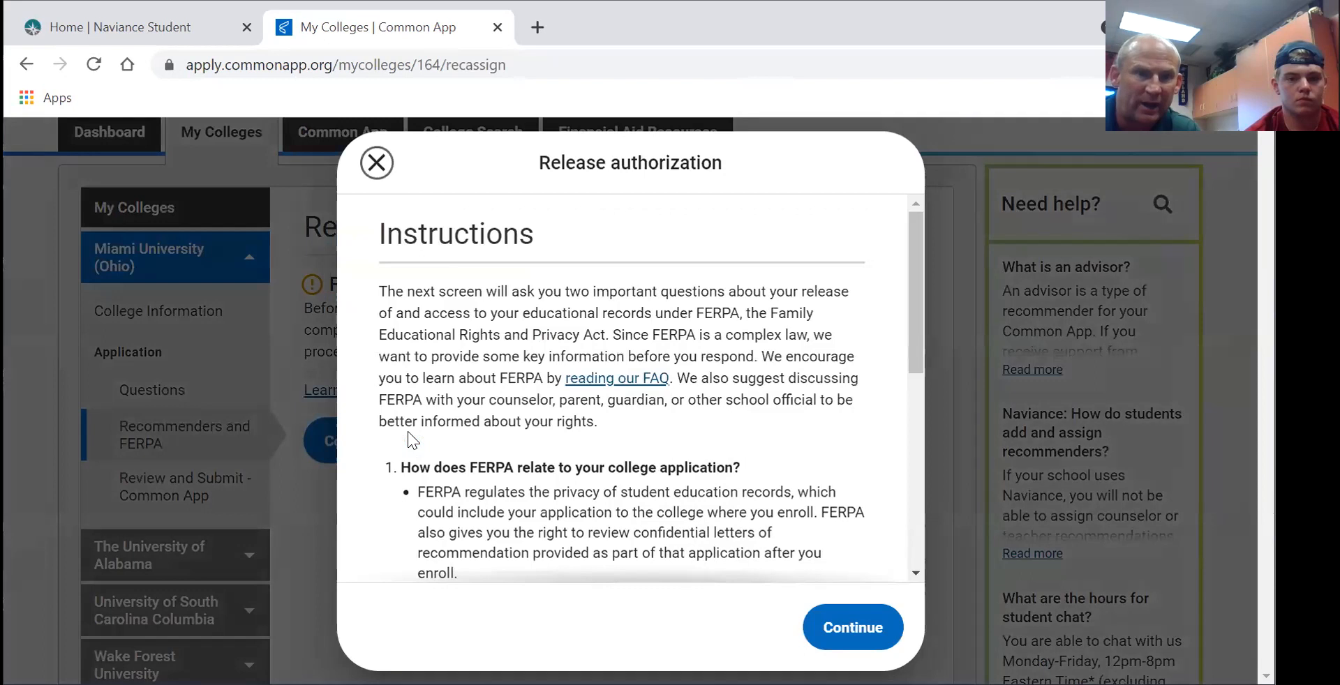
pyautogui.moveTo(911, 257); pyautogui.dragTo(921, 457)
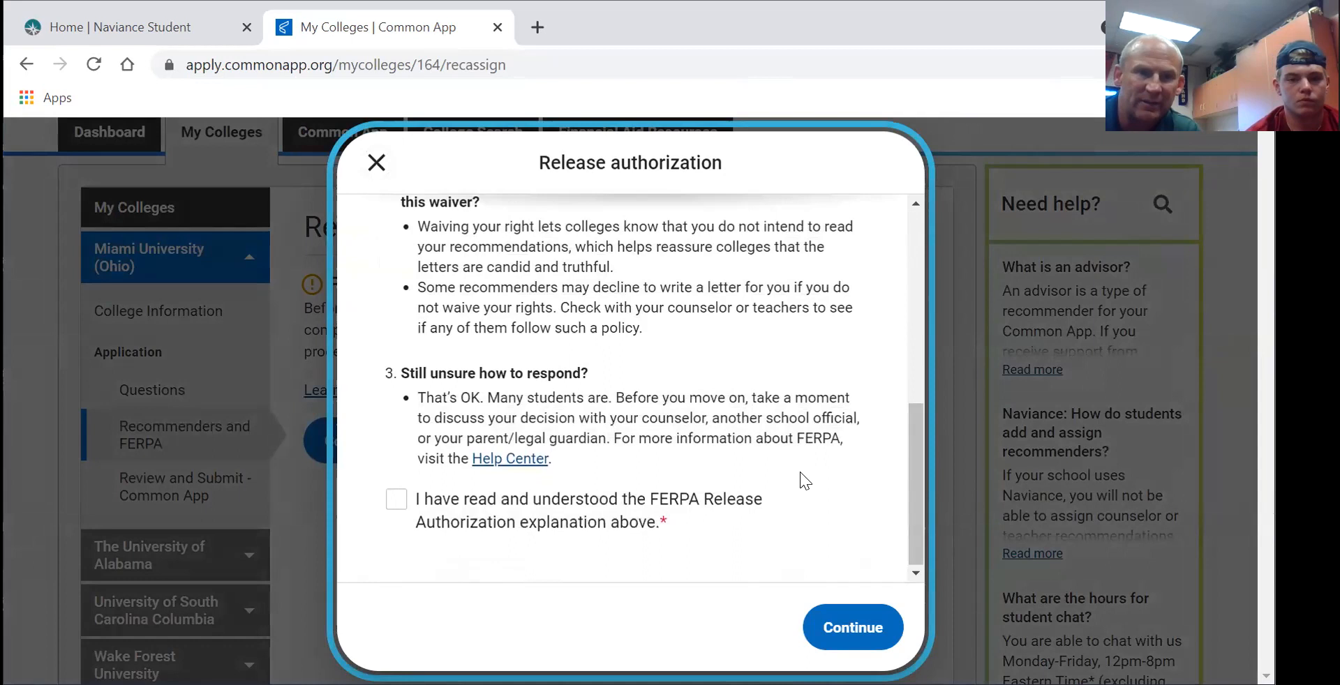
pyautogui.click(396, 501)
pyautogui.click(842, 629)
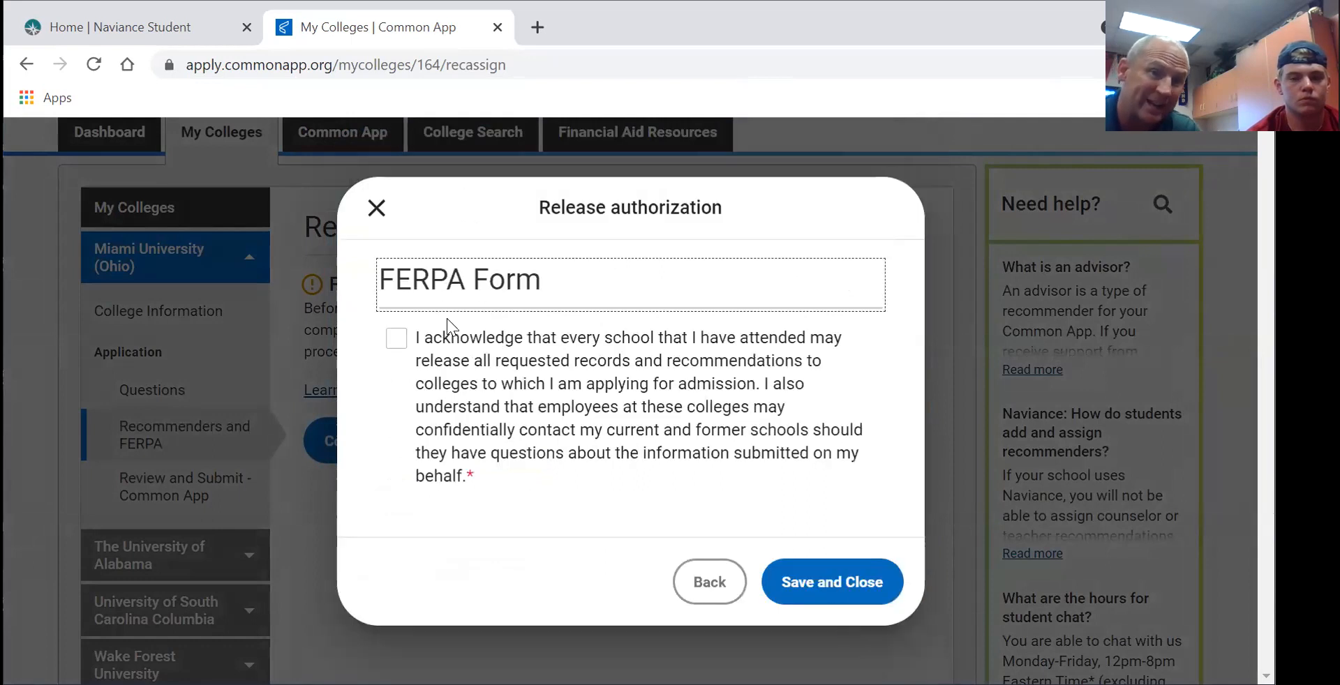
pyautogui.click(396, 338)
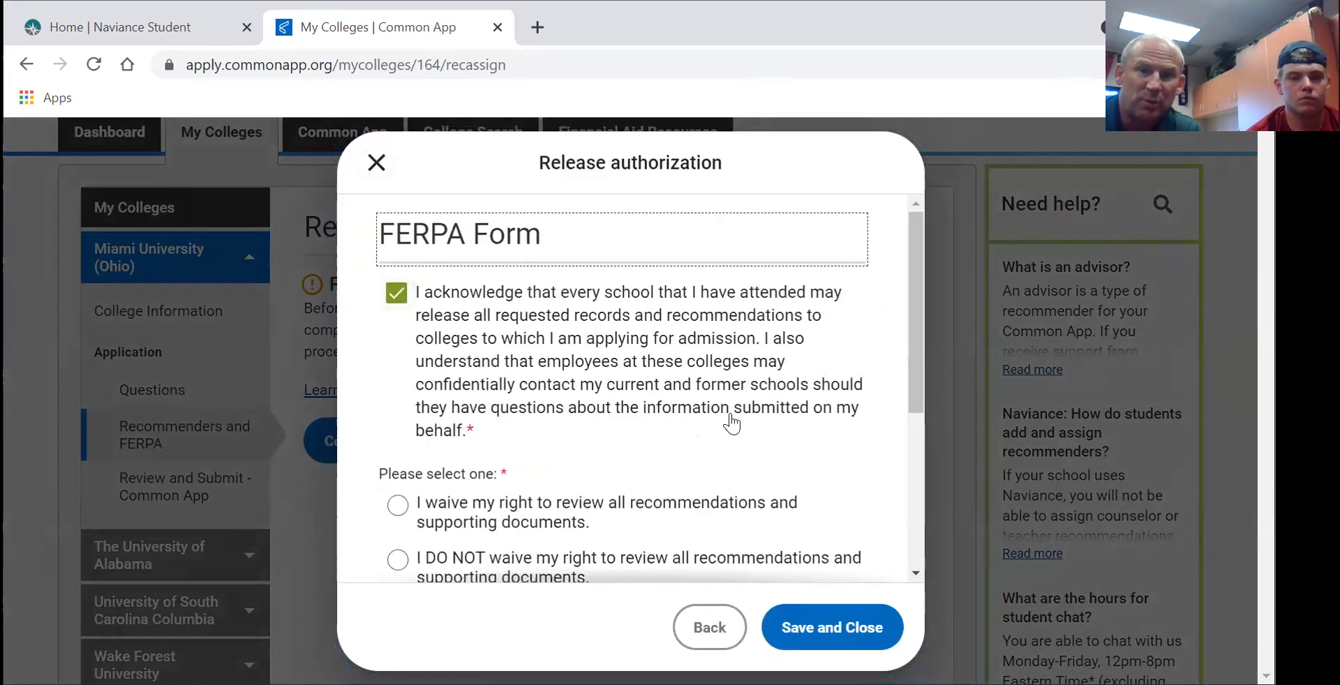
pyautogui.moveTo(921, 259); pyautogui.dragTo(935, 333)
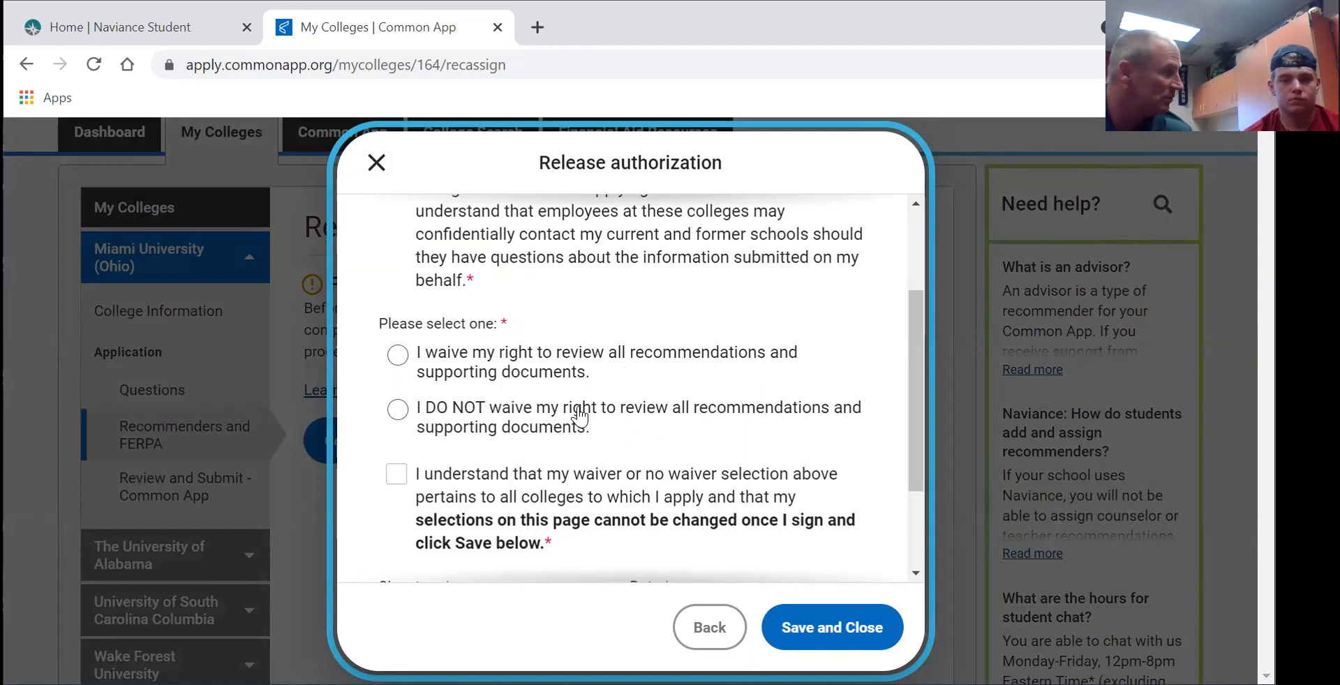
# - Waive the right to review recommendations and confirm it applies to all colleges
pyautogui.click(396, 357)
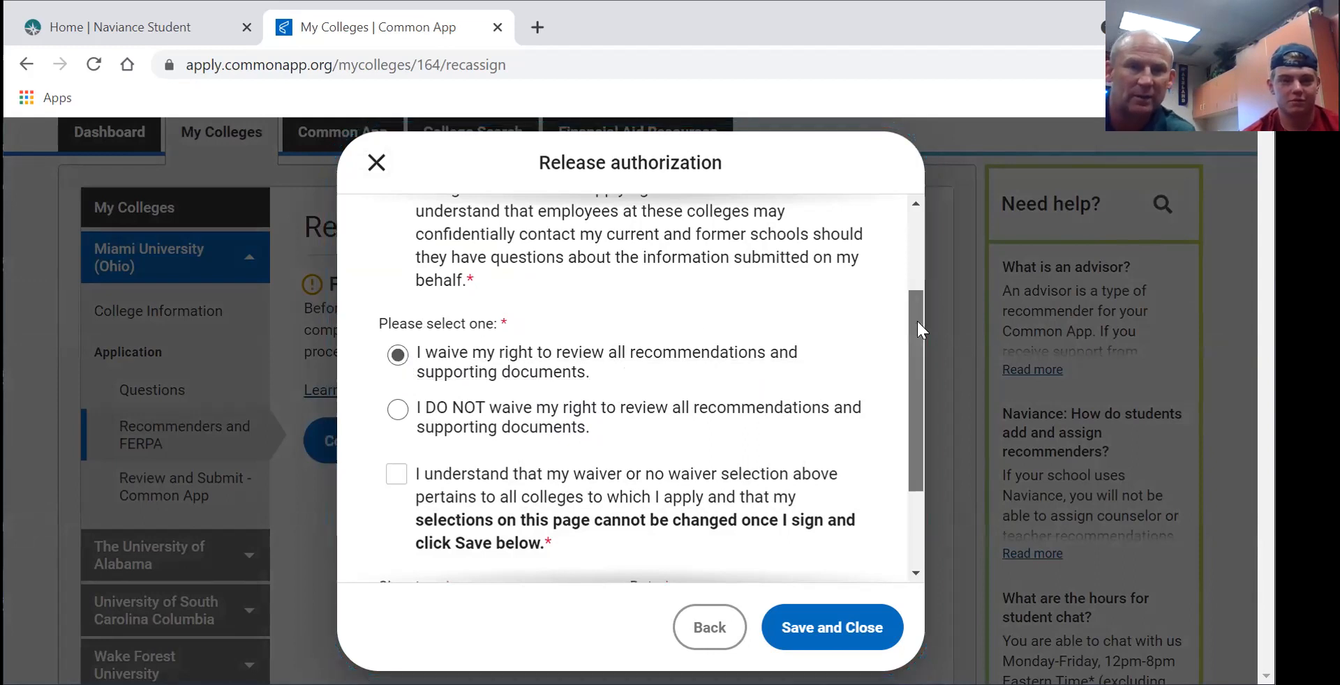
pyautogui.scroll(-2, 863, 401)
pyautogui.click(395, 334)
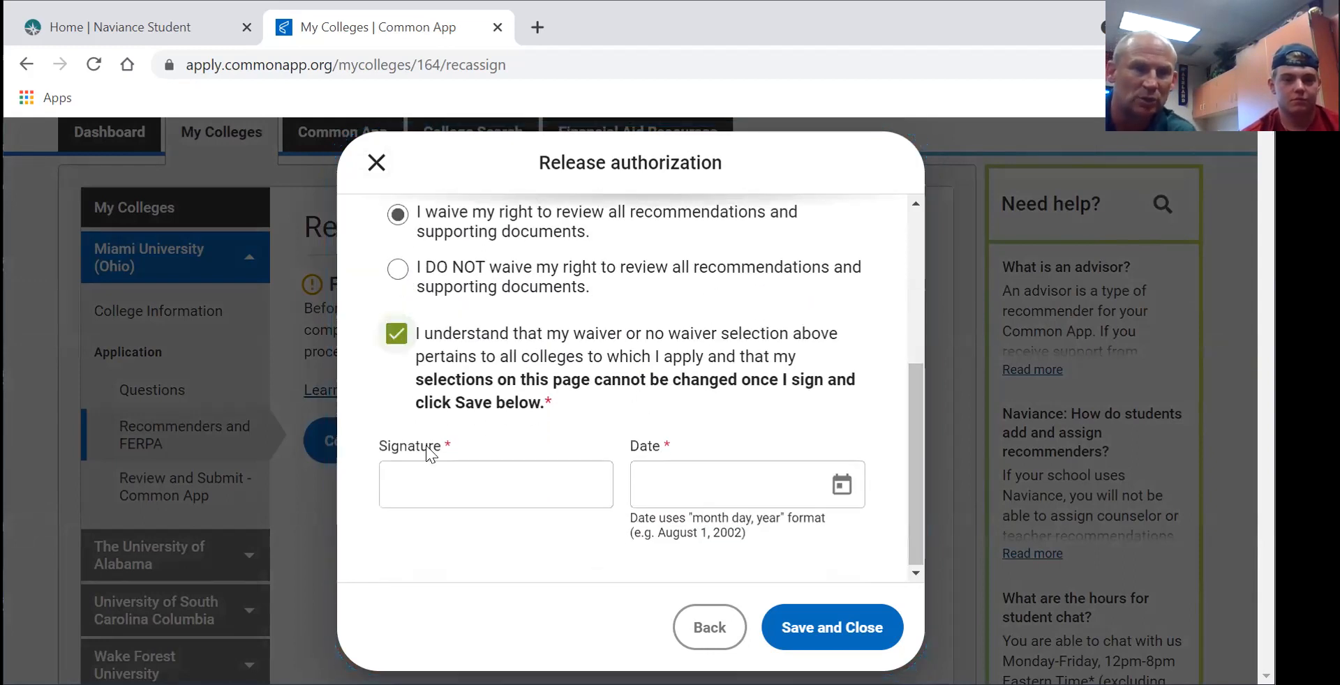
# - Sign with the student's full name, date it August 2, 2021, and save the authorization
pyautogui.click(428, 480)
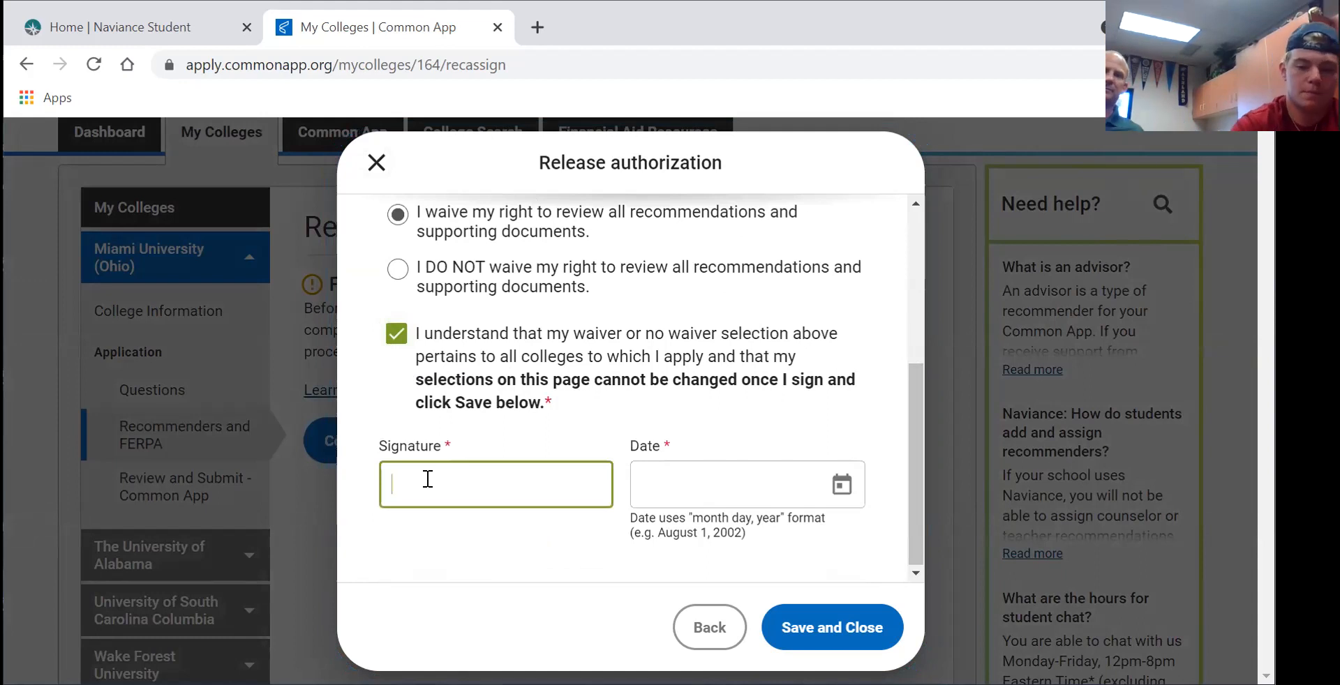
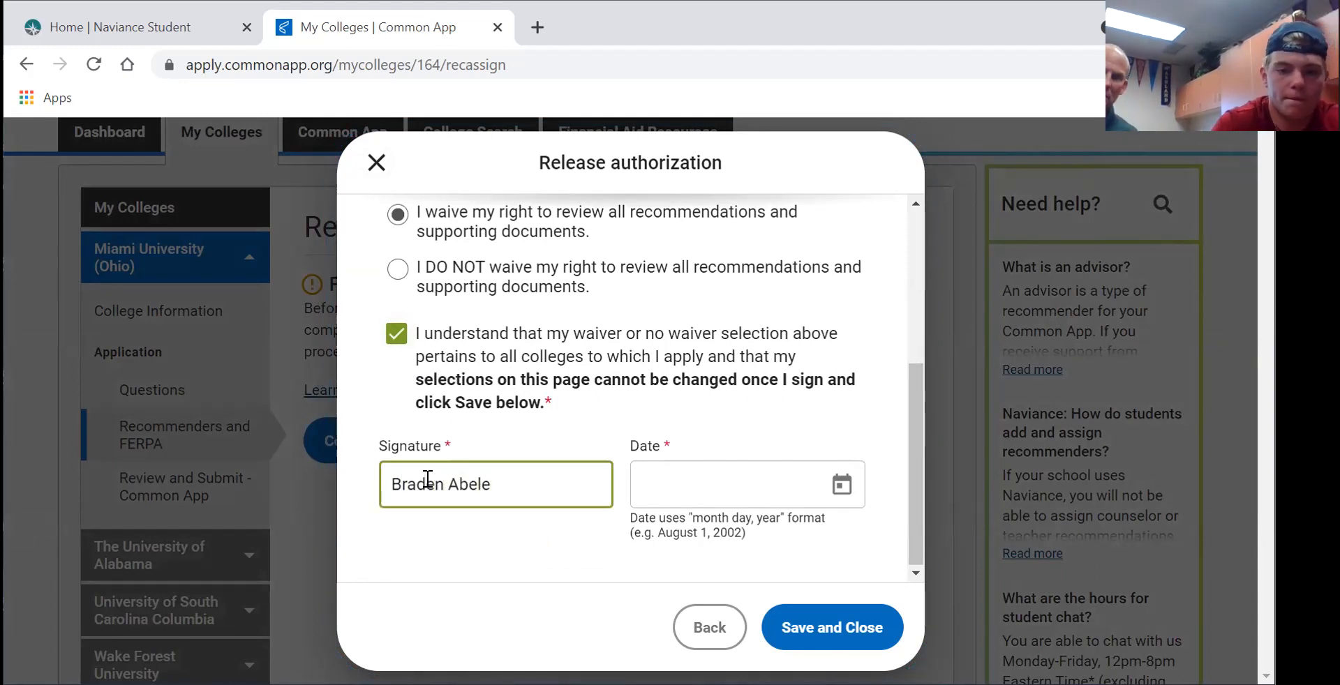
pyautogui.click(695, 499)
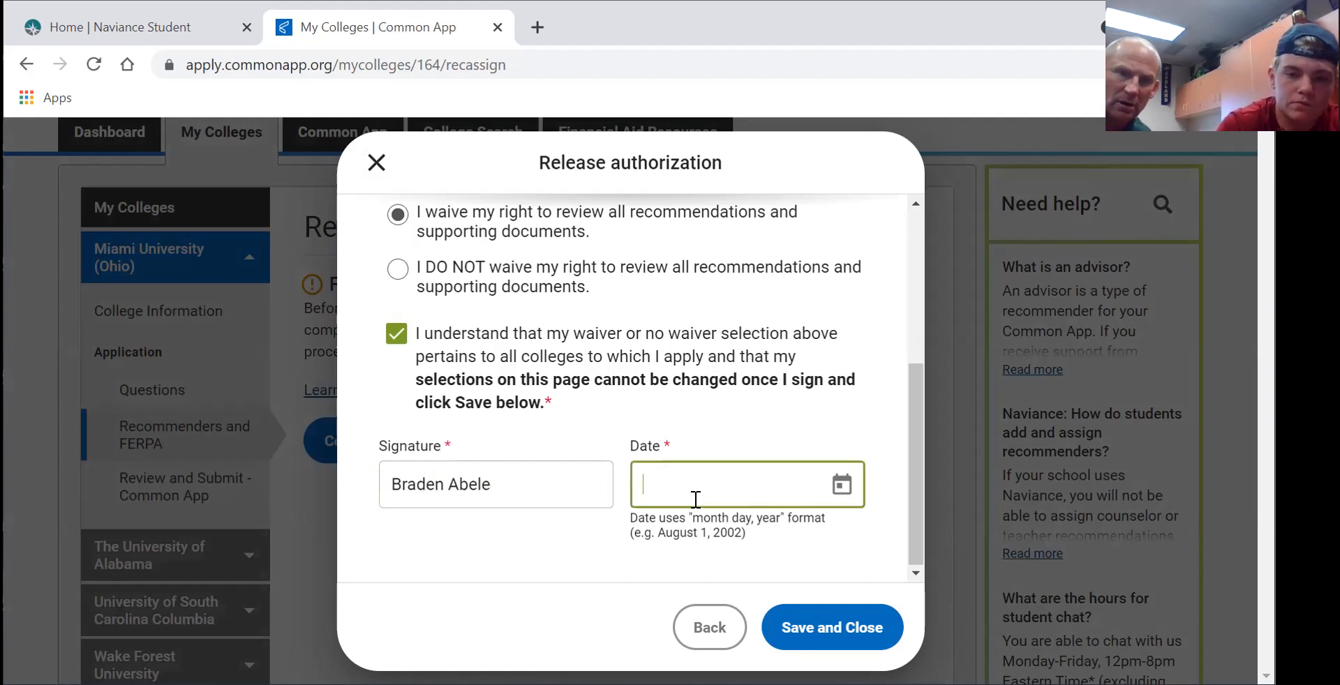
pyautogui.click(846, 482)
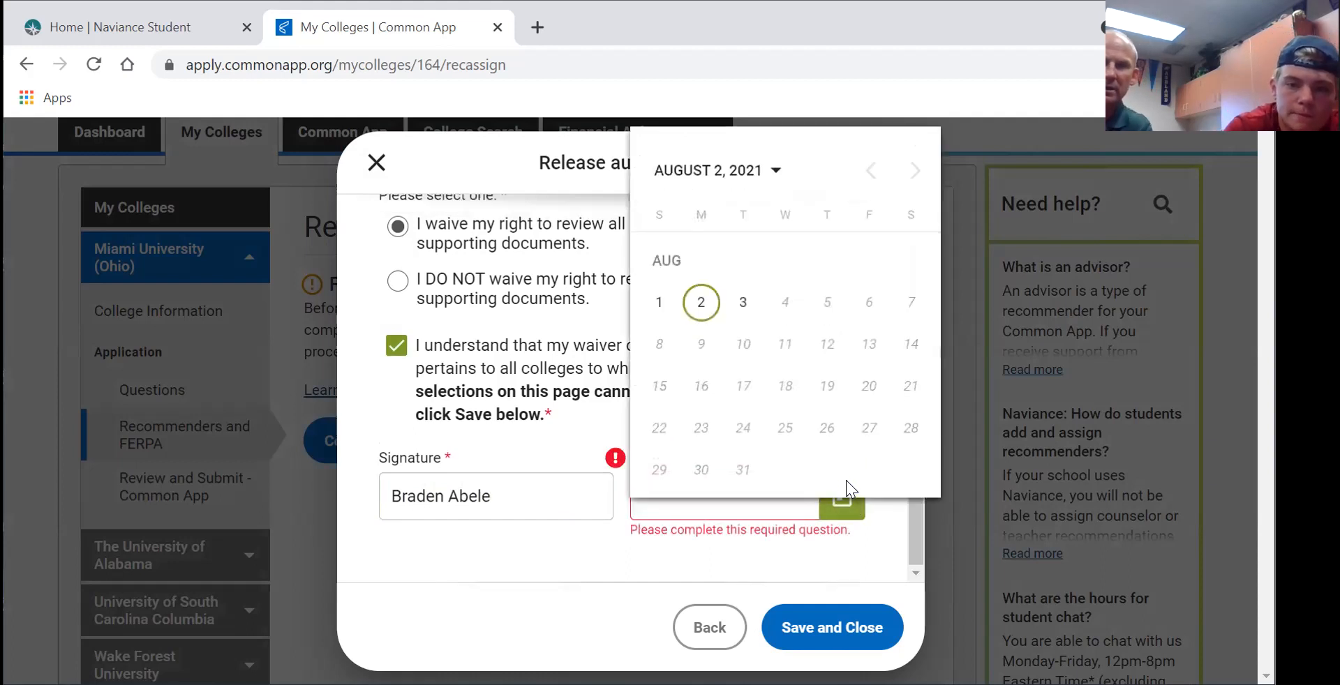
pyautogui.click(702, 305)
pyautogui.click(841, 618)
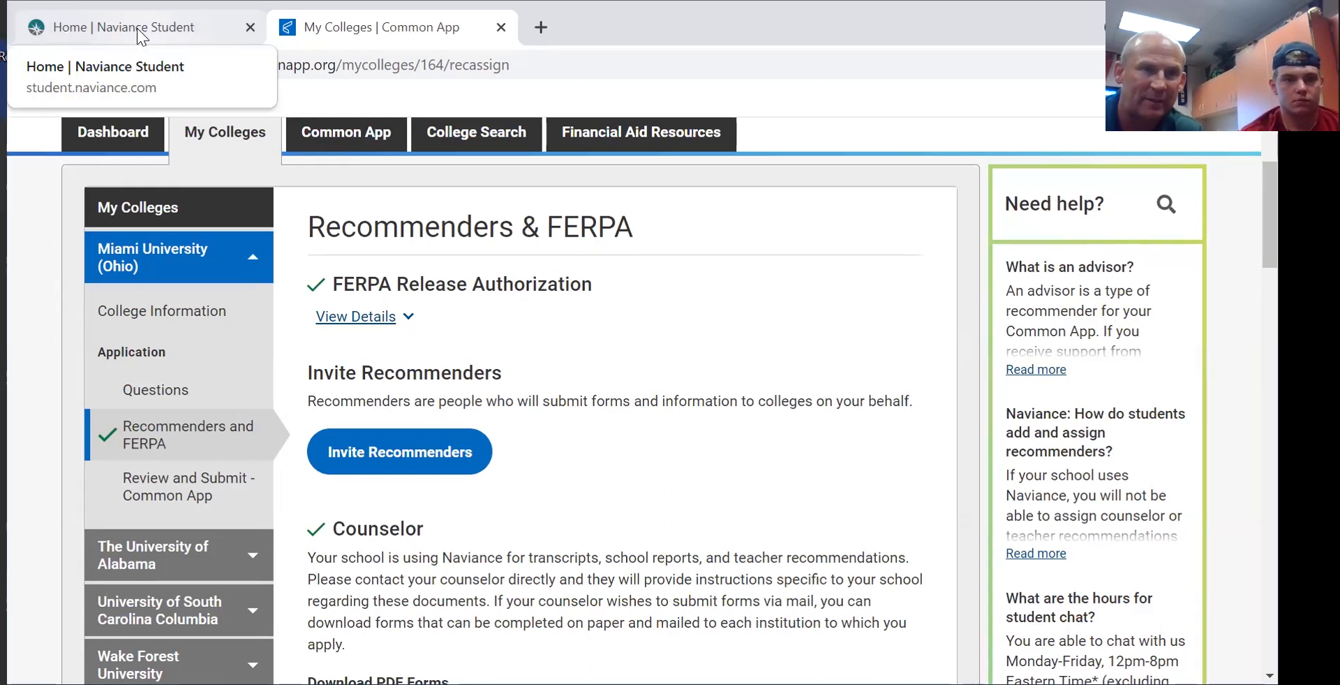
# - Switch to Naviance Student and open the Colleges I'm applying to list
pyautogui.click(137, 27)
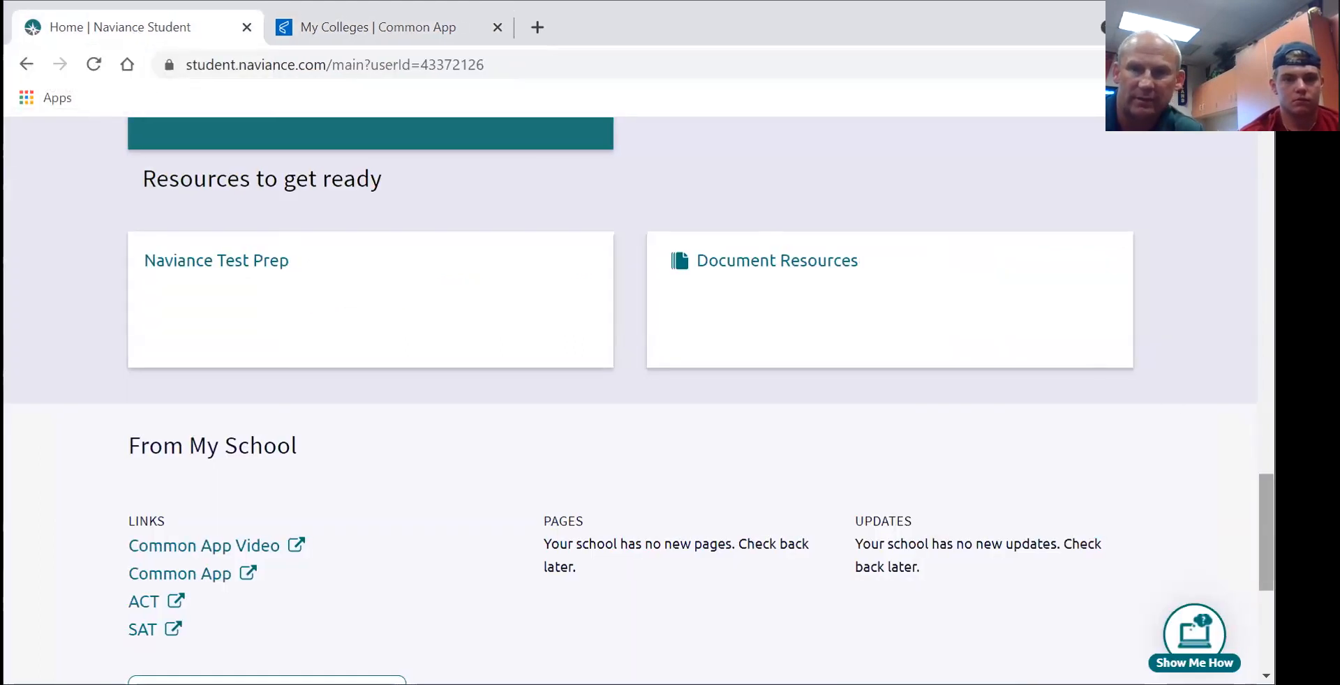
pyautogui.scroll(15, 1239, 310)
pyautogui.scroll(-2, 1231, 216)
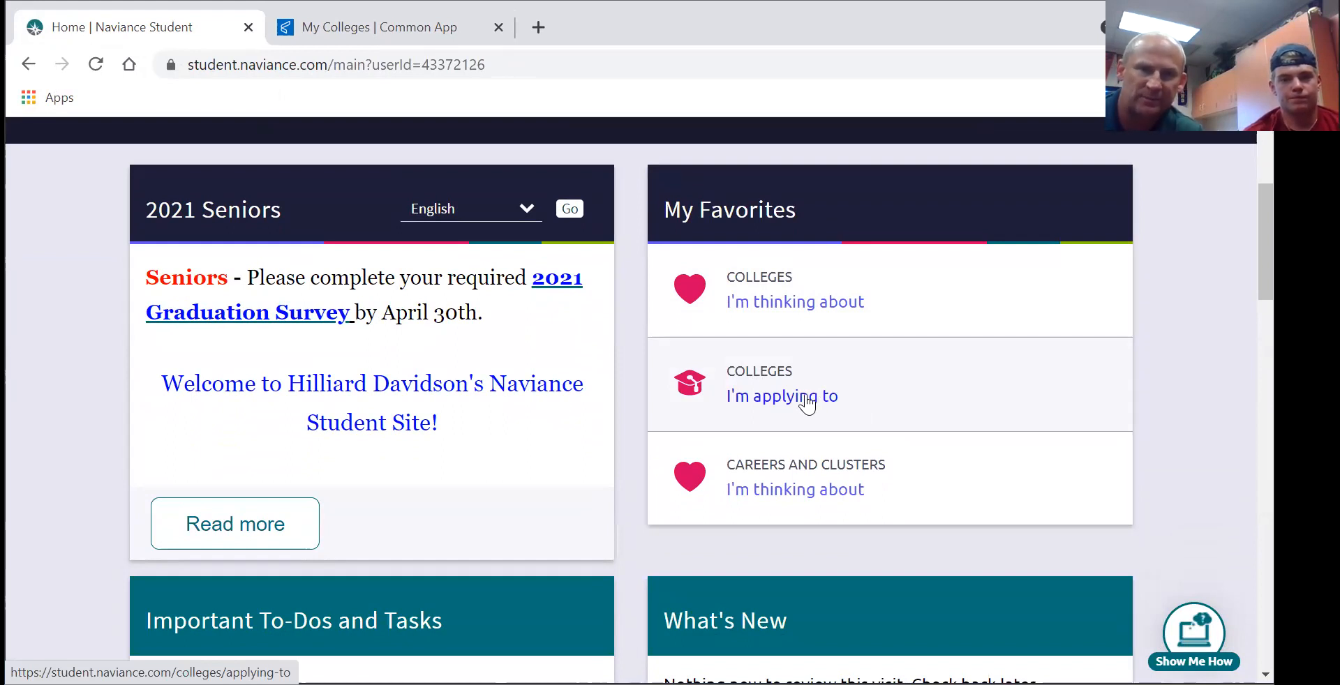
pyautogui.click(807, 403)
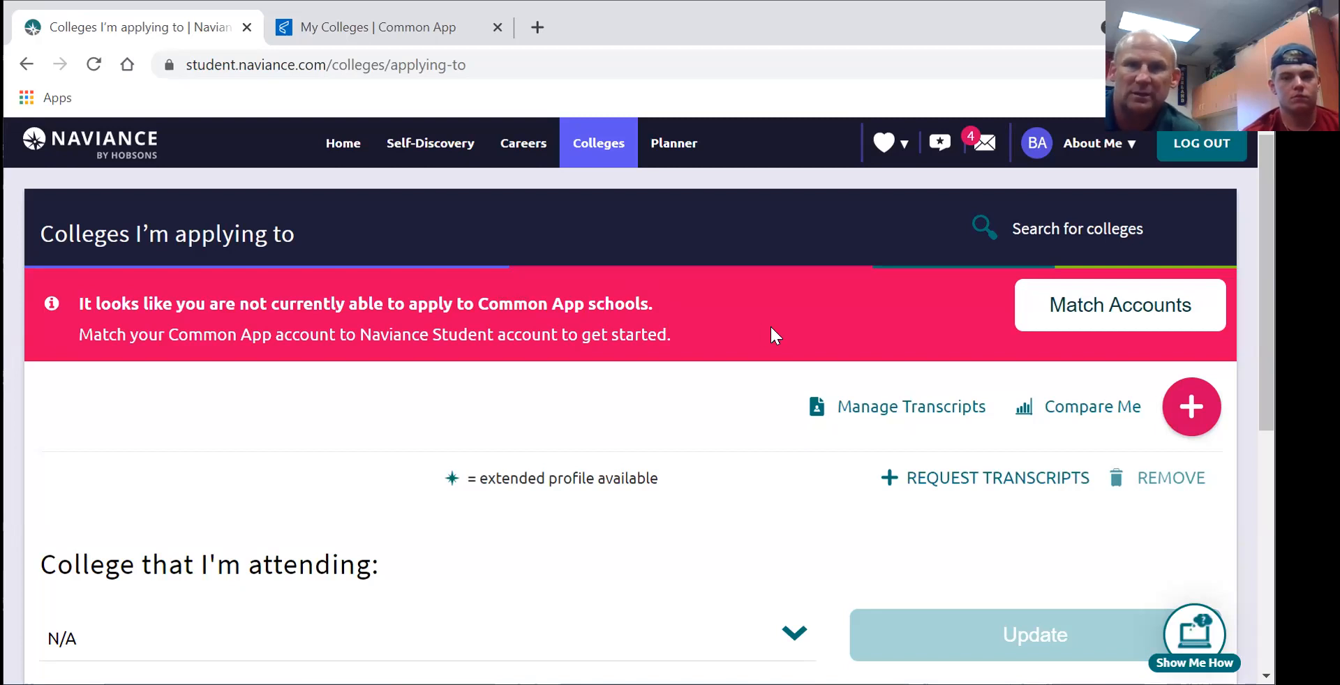
# - Start Match Accounts and sign in to Common App with the account e-mail and password
pyautogui.click(1080, 310)
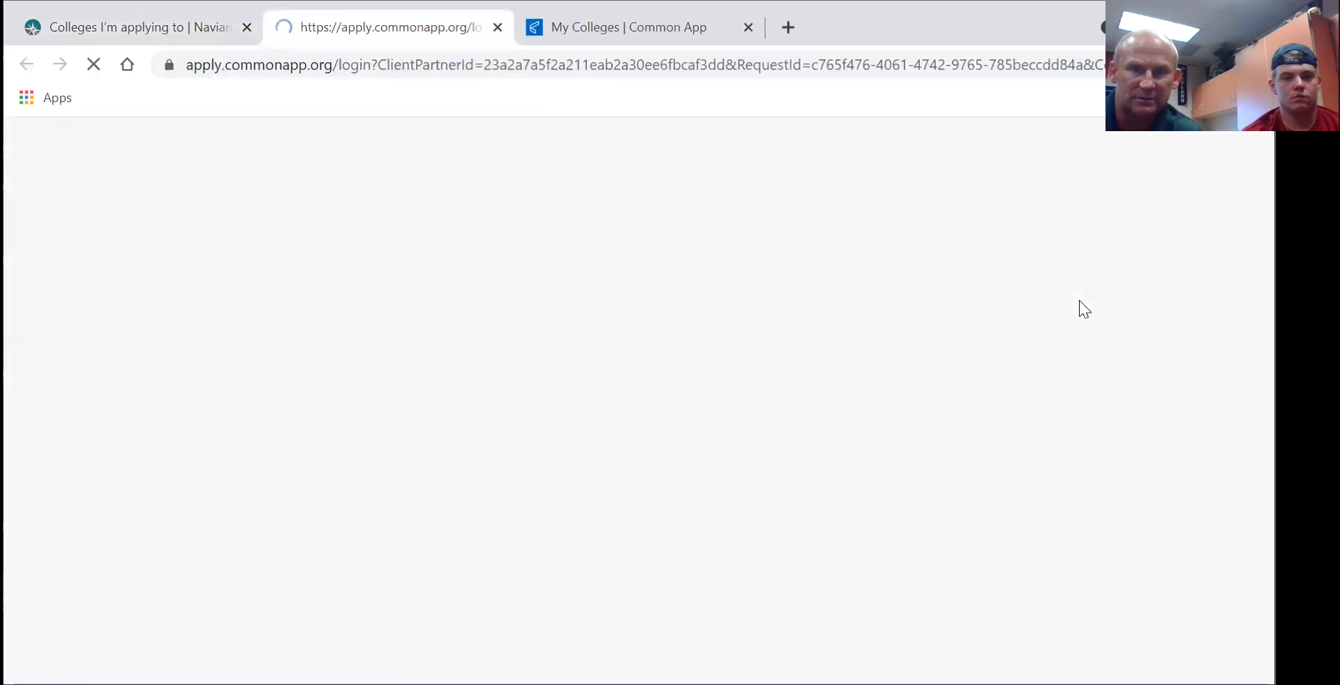
pyautogui.scroll(-1, 1078, 299)
pyautogui.click(509, 421)
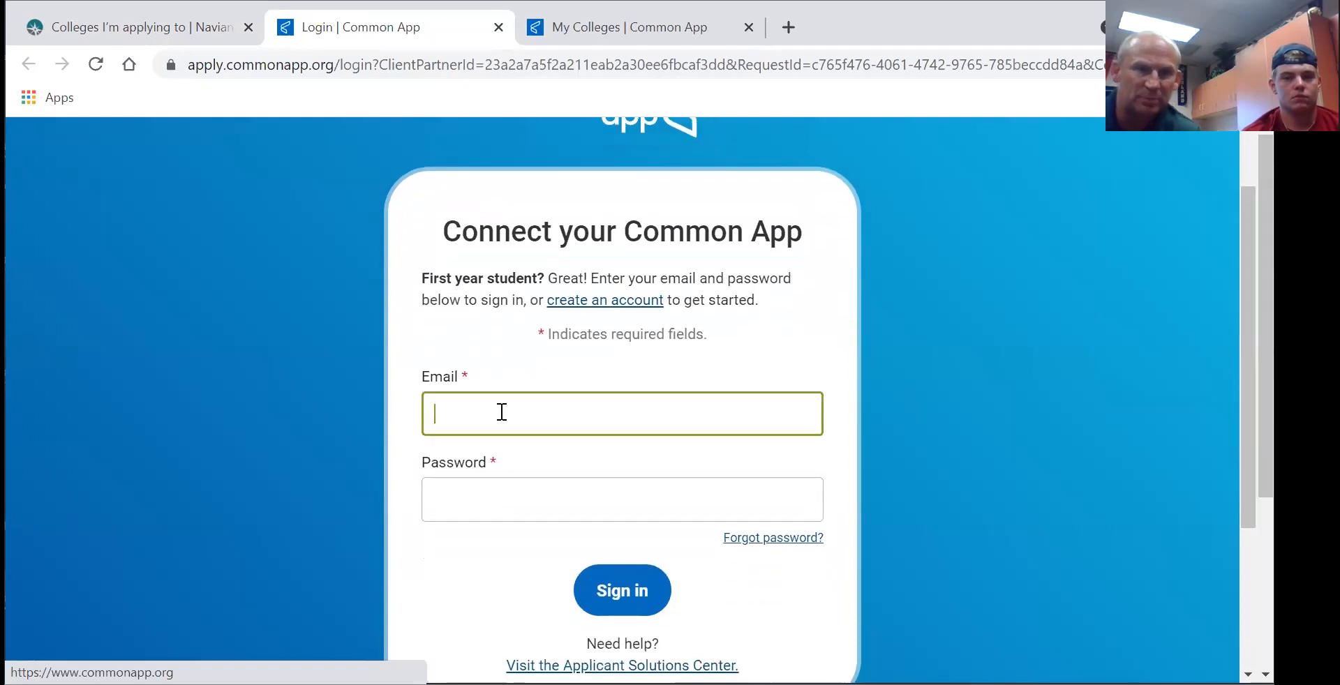
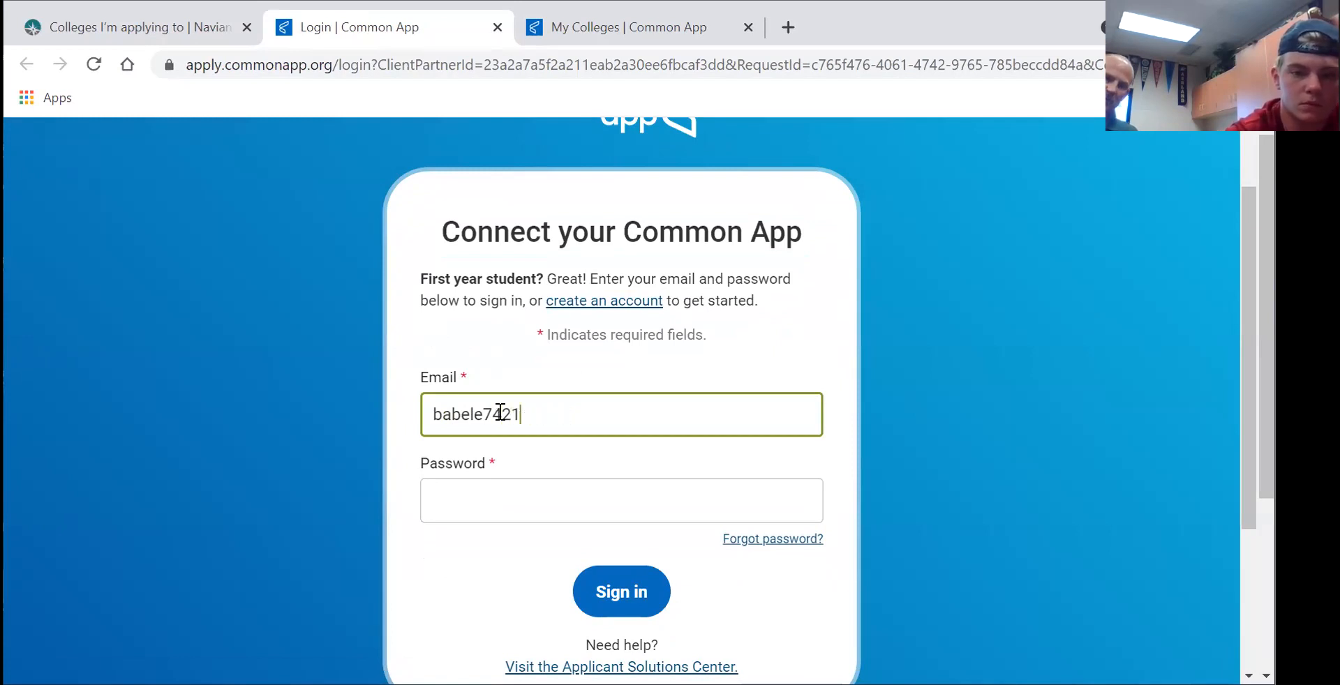
pyautogui.click(524, 502)
pyautogui.write('•')
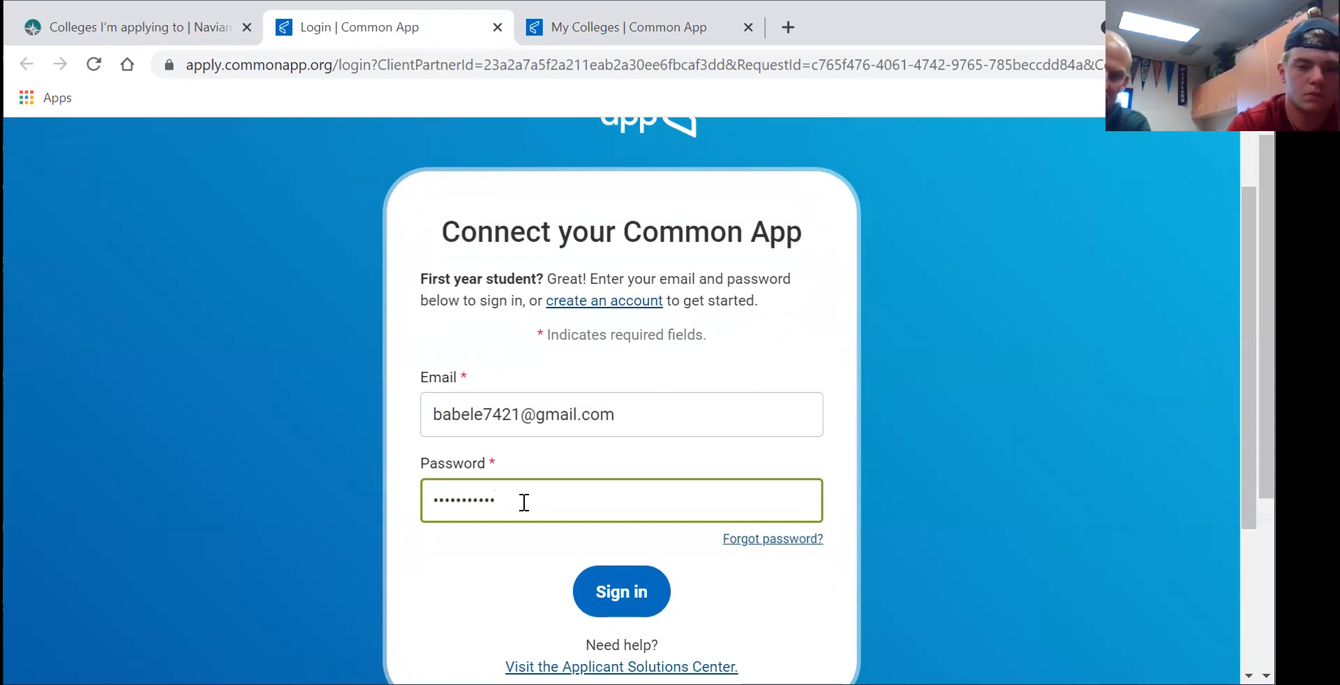
pyautogui.click(611, 583)
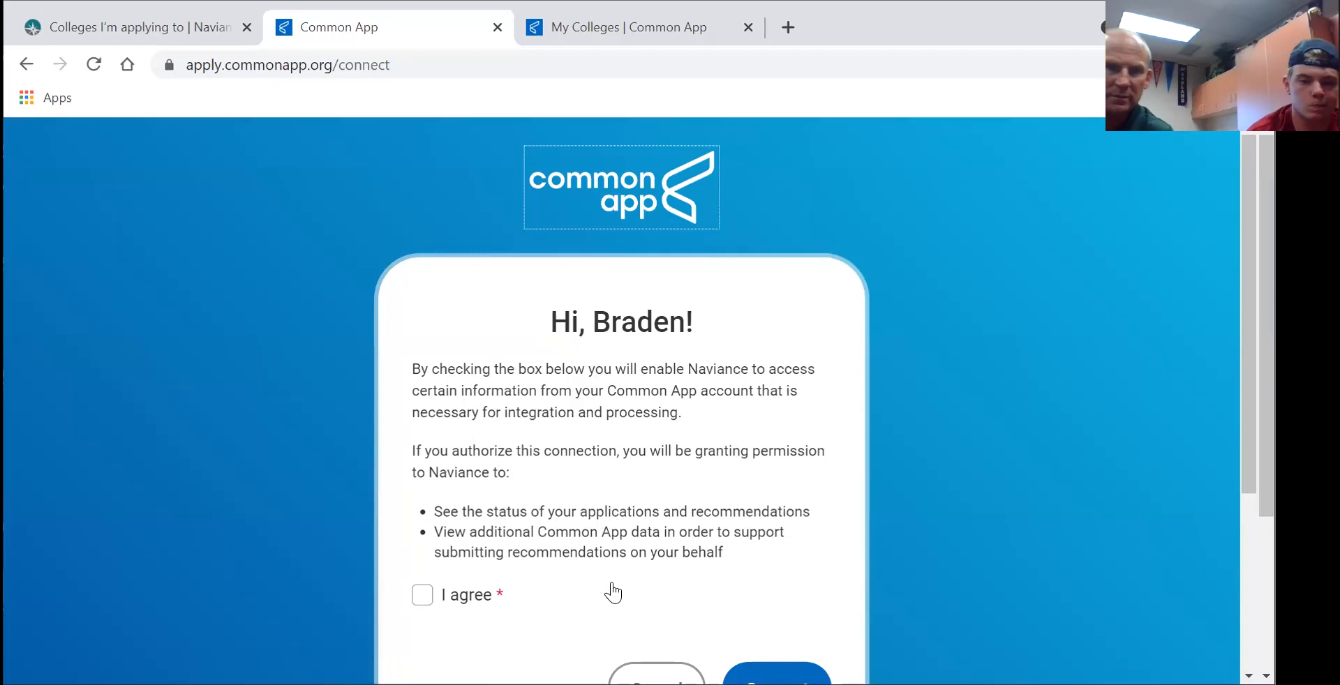
# - Agree to let Naviance access Common App data, connect the accounts, and return to Naviance
pyautogui.click(421, 594)
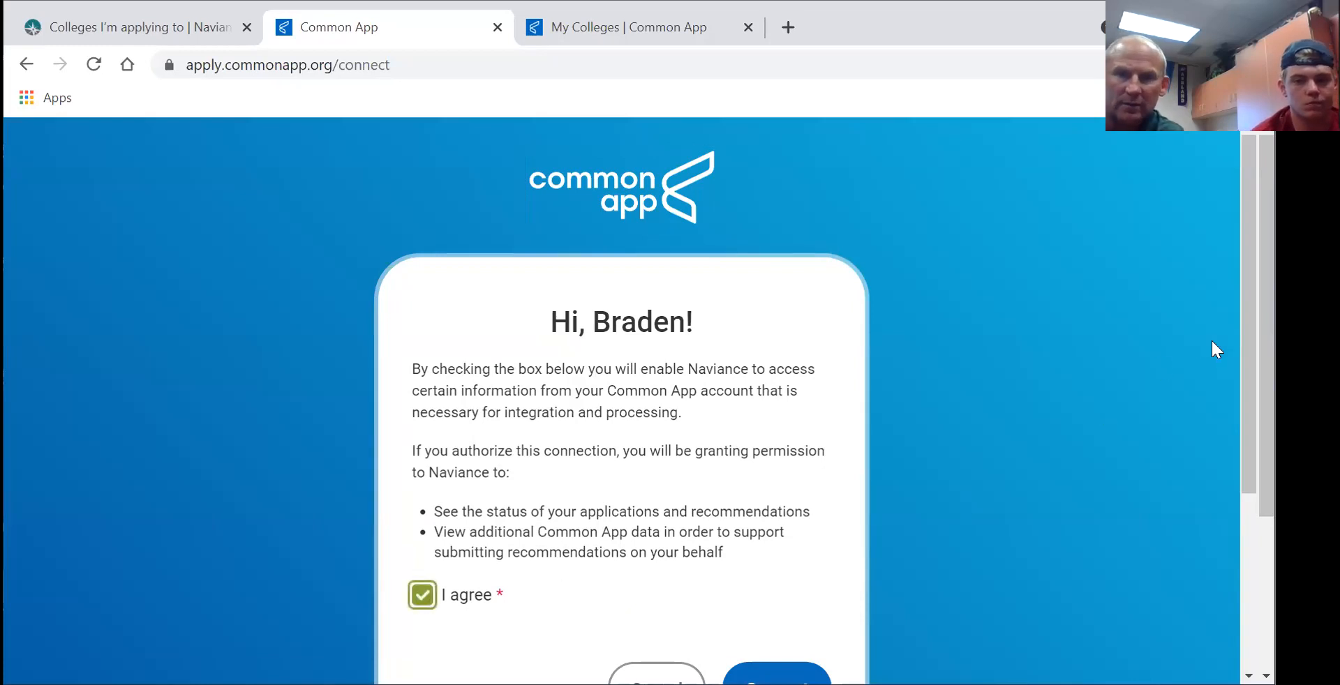
pyautogui.scroll(-3, 1240, 354)
pyautogui.click(770, 481)
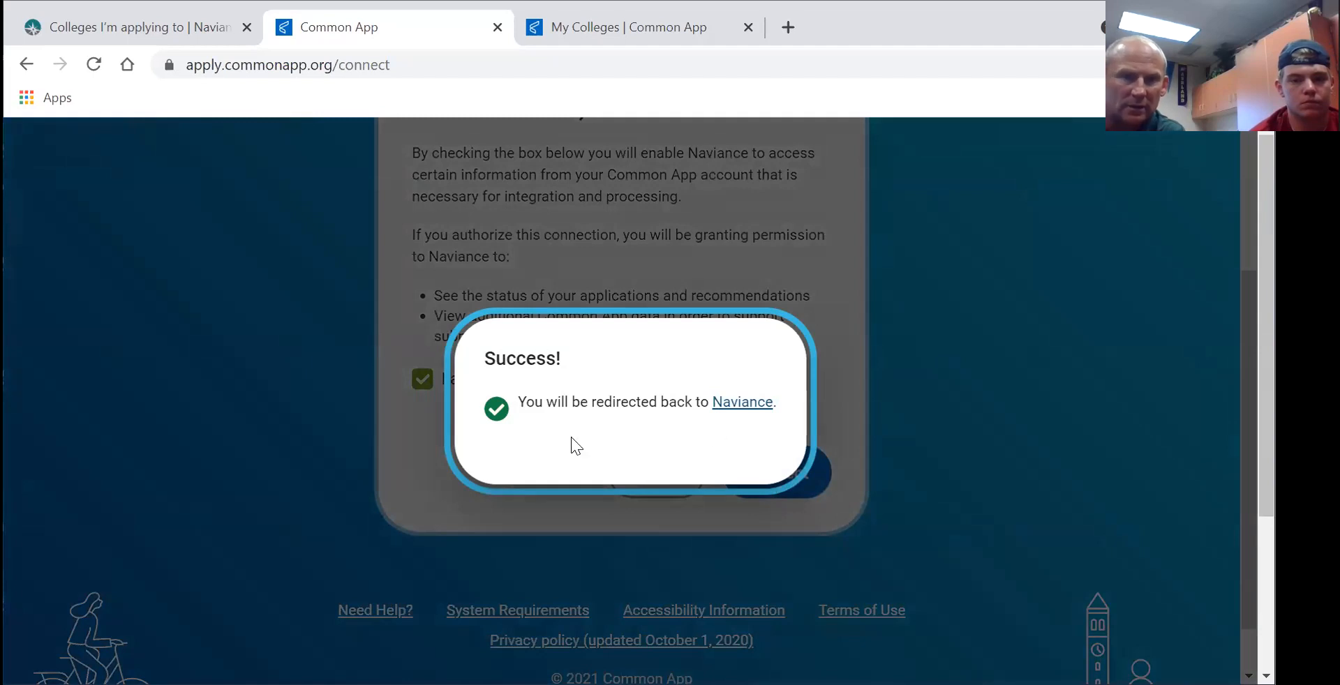
pyautogui.click(735, 409)
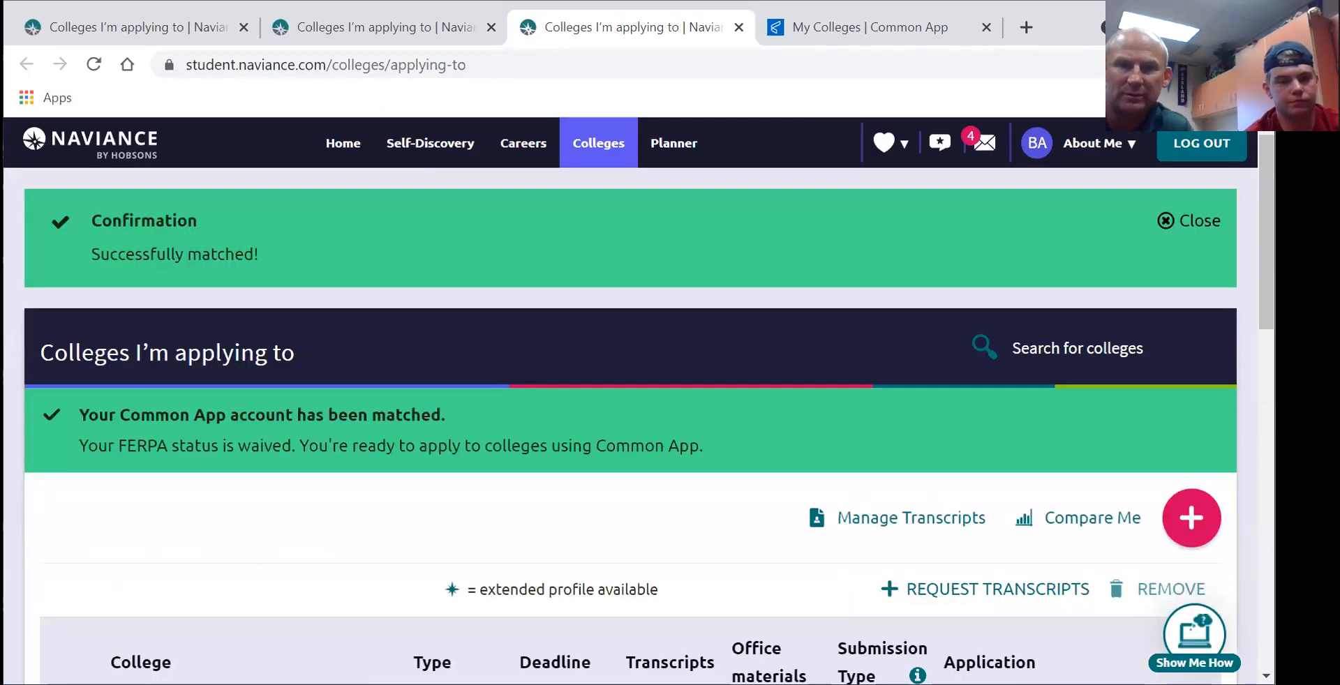
pyautogui.scroll(-5, 639, 401)
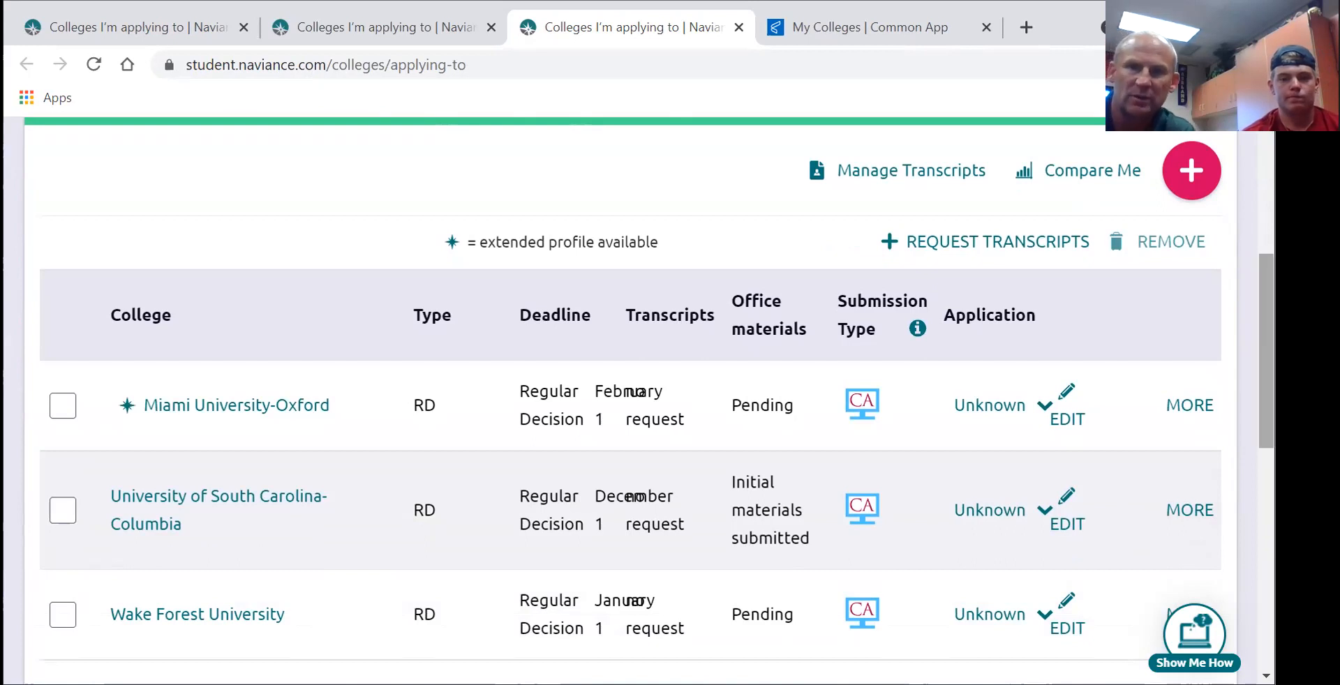
pyautogui.scroll(-2, 649, 391)
pyautogui.scroll(1, 649, 391)
pyautogui.scroll(-1, 648, 391)
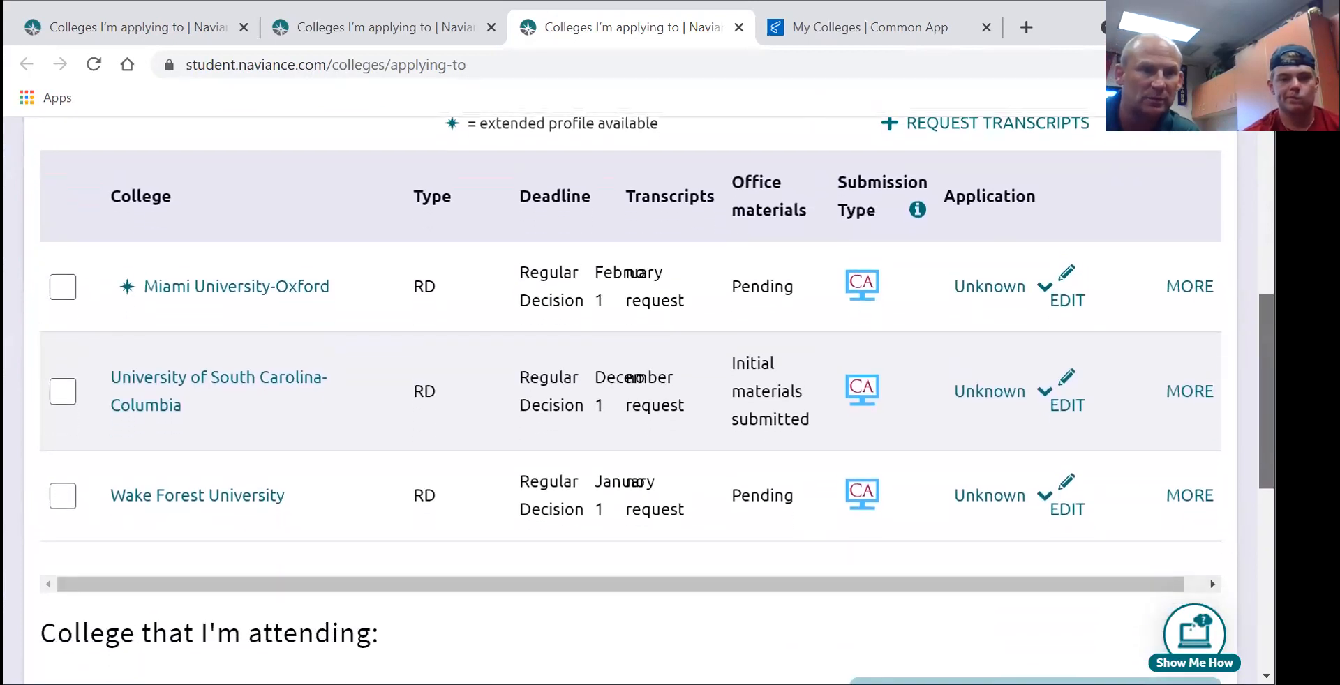
pyautogui.scroll(1, 649, 391)
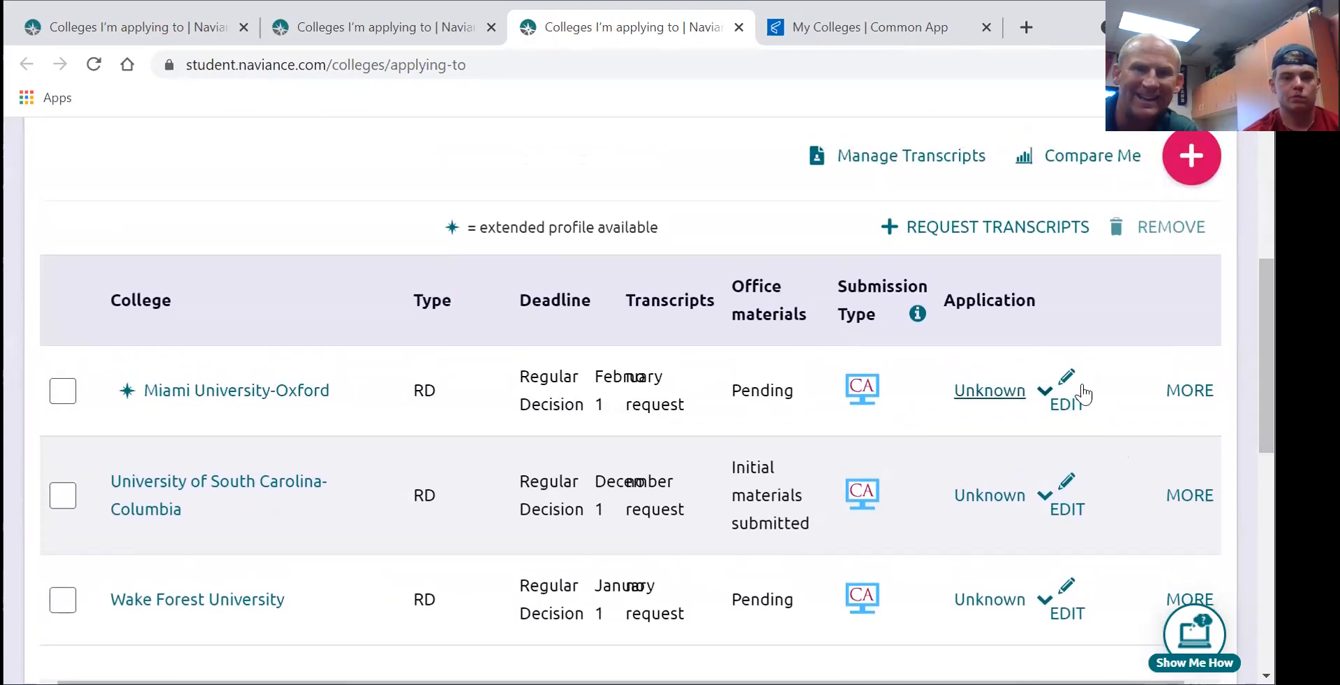
pyautogui.scroll(2, 649, 397)
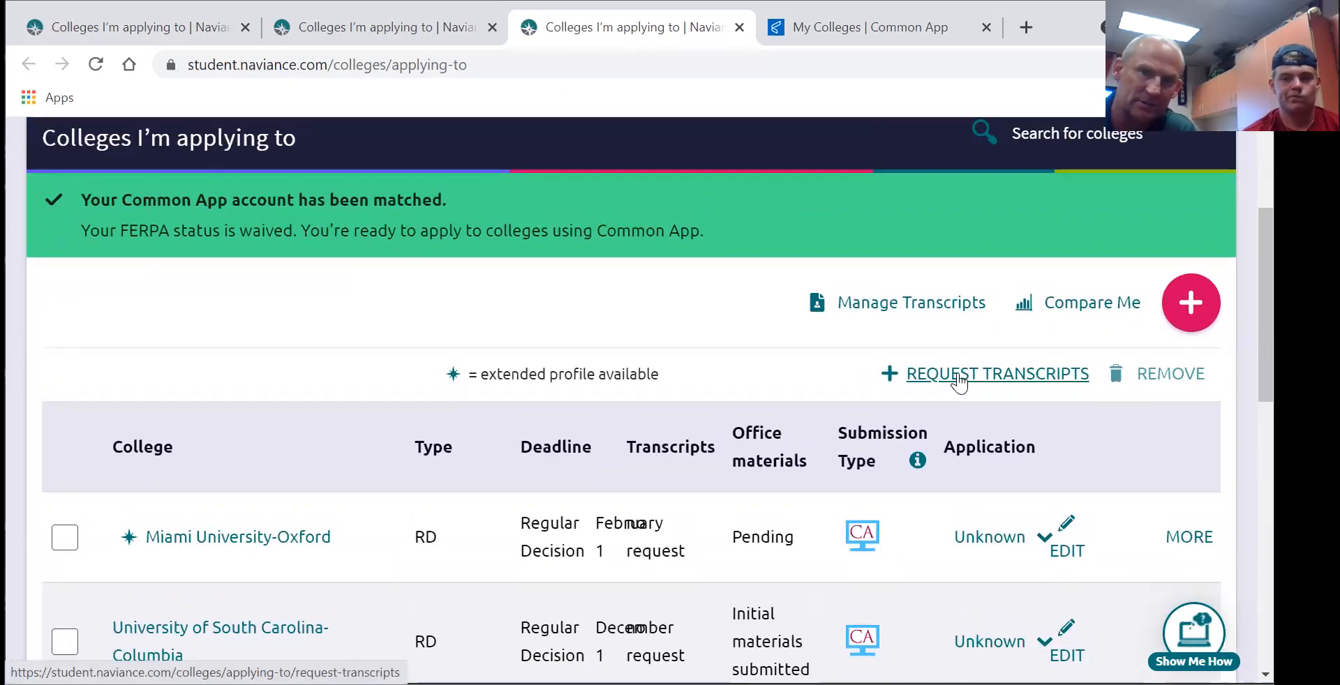
# - Request Initial transcripts for Miami University-Oxford, South Carolina-Columbia and Wake Forest University
pyautogui.click(956, 374)
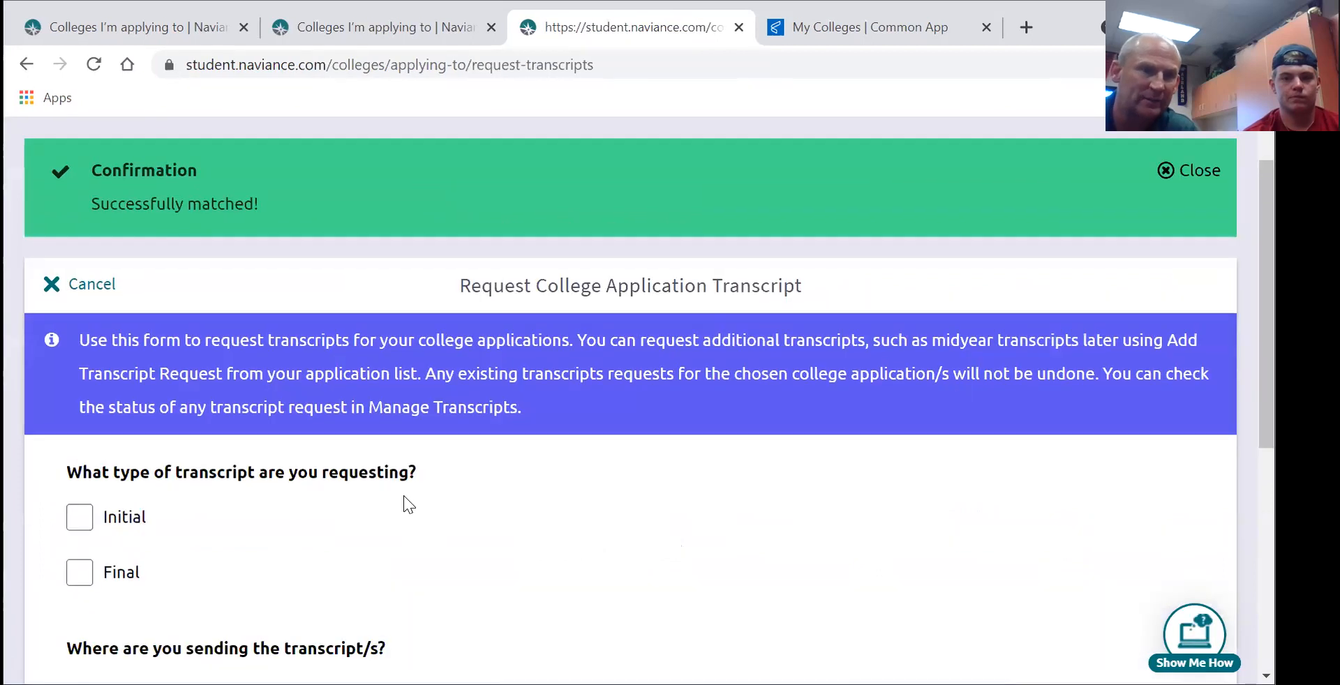
pyautogui.click(79, 518)
pyautogui.scroll(-1, 79, 523)
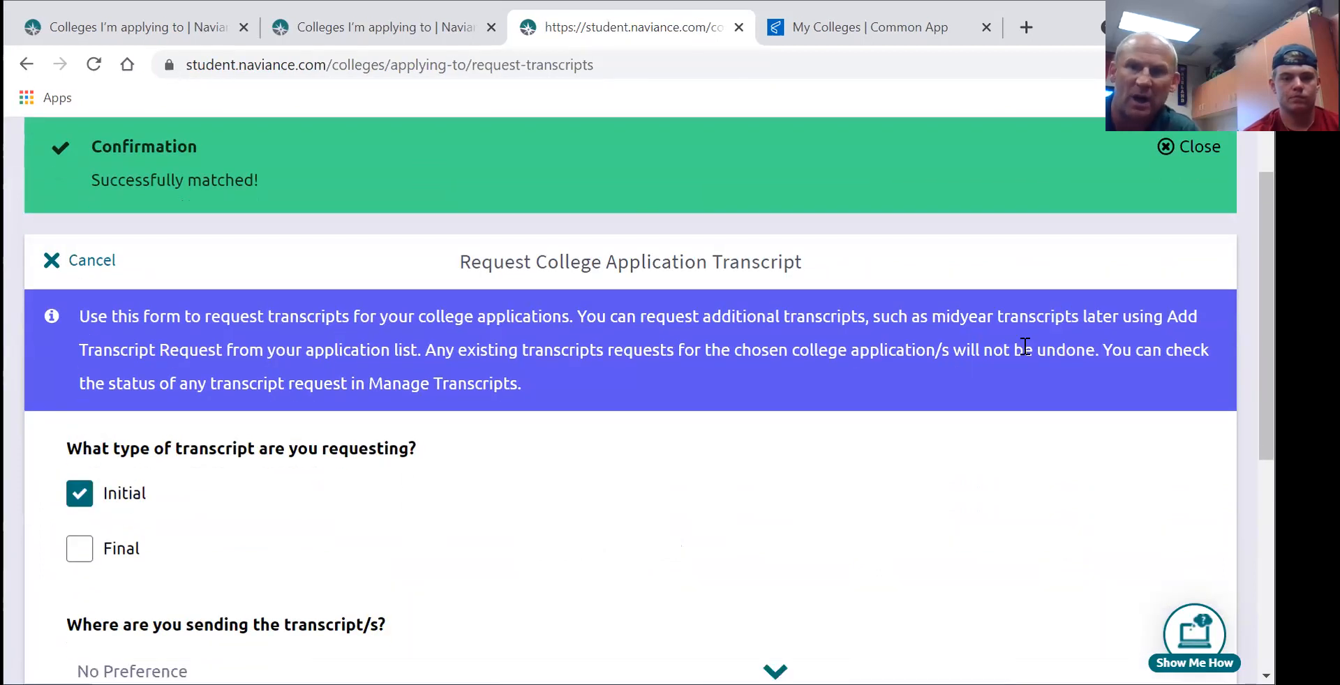
pyautogui.scroll(-3, 883, 449)
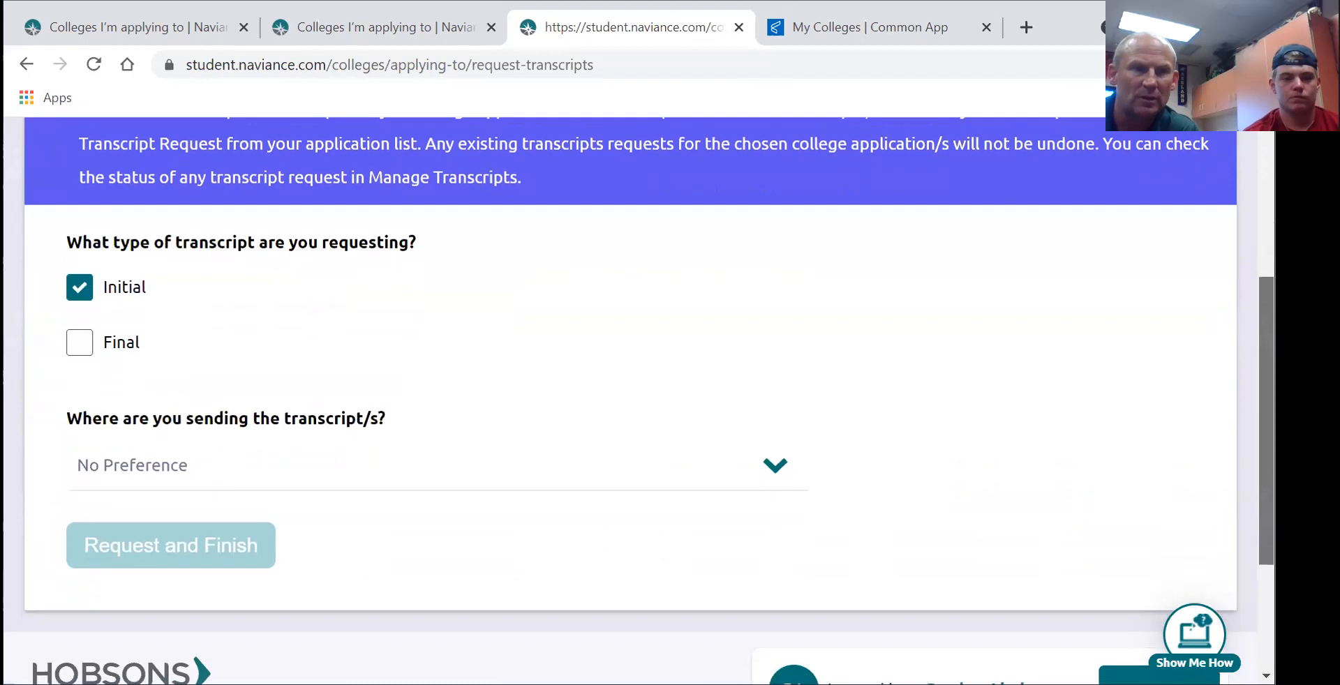
pyautogui.click(774, 466)
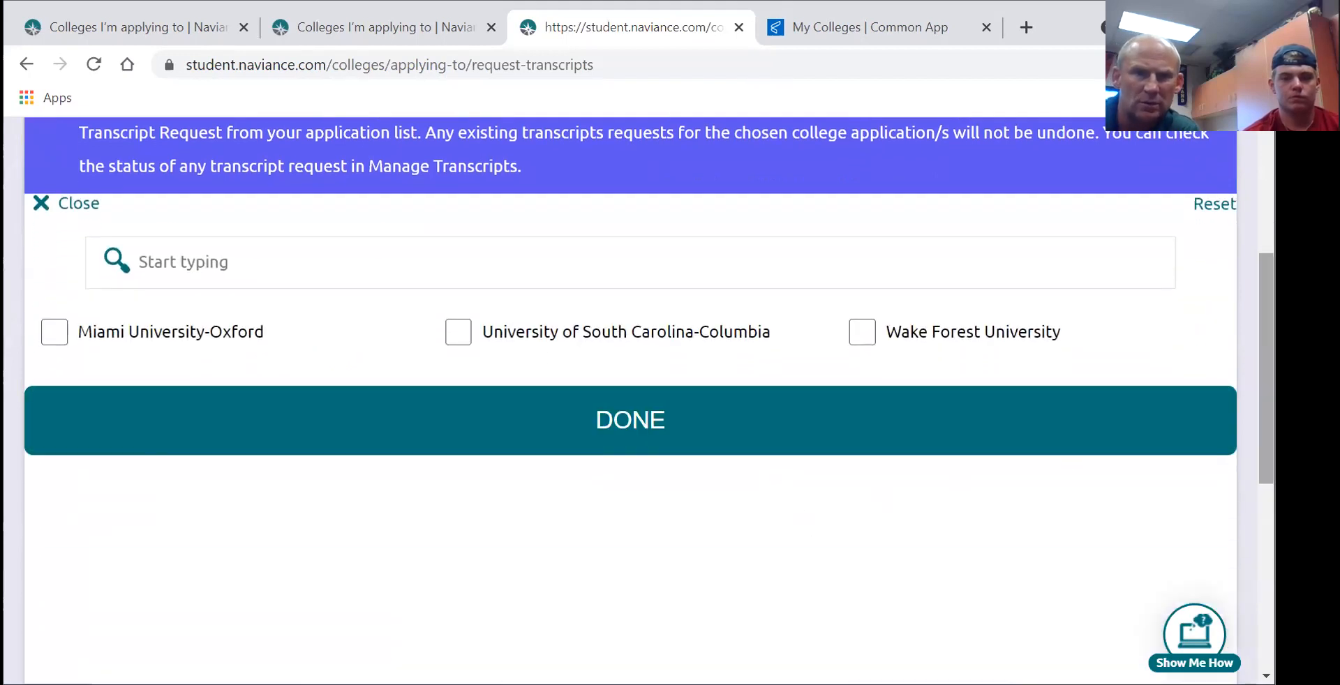
pyautogui.scroll(1, 1065, 455)
pyautogui.scroll(1, 1065, 455)
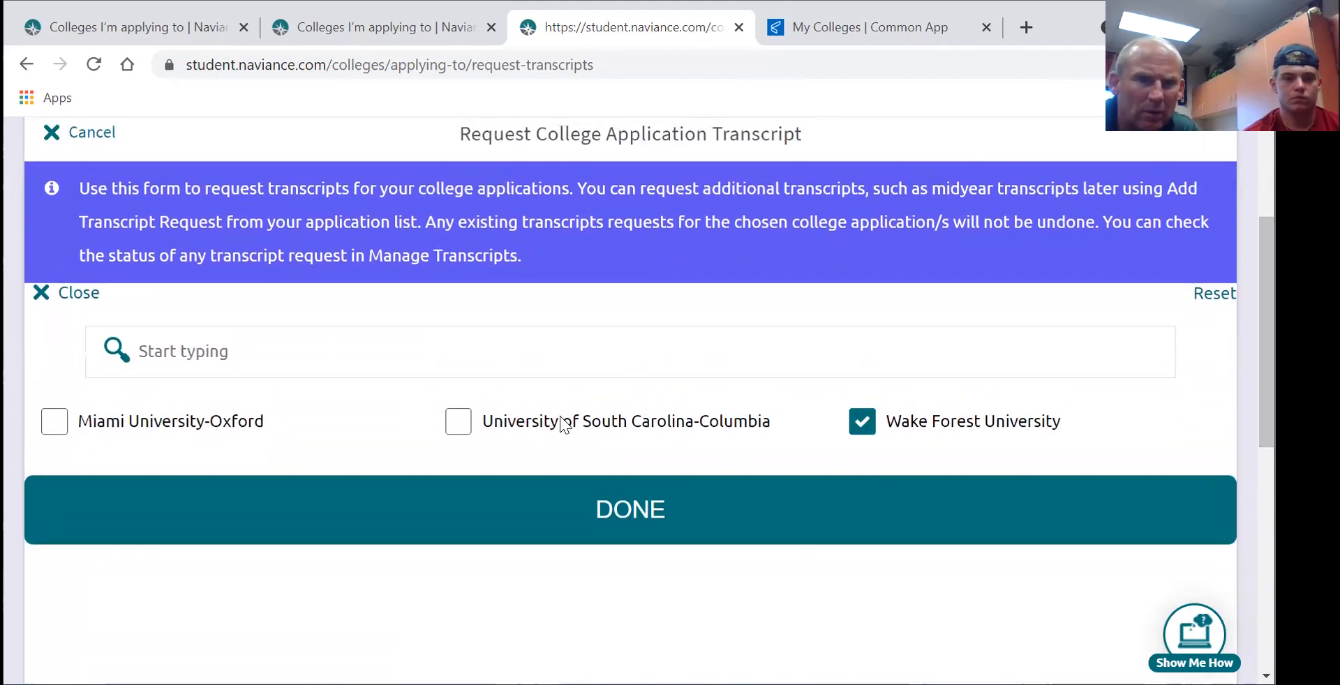
pyautogui.click(55, 421)
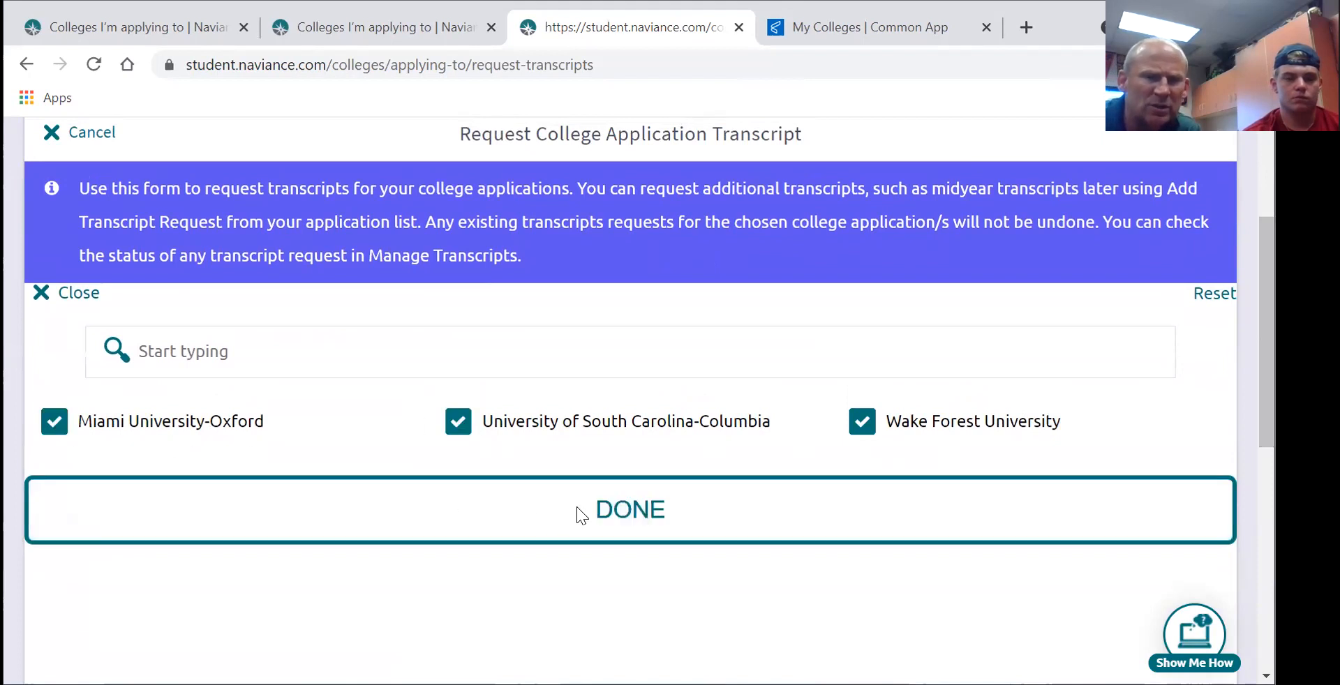
pyautogui.click(576, 507)
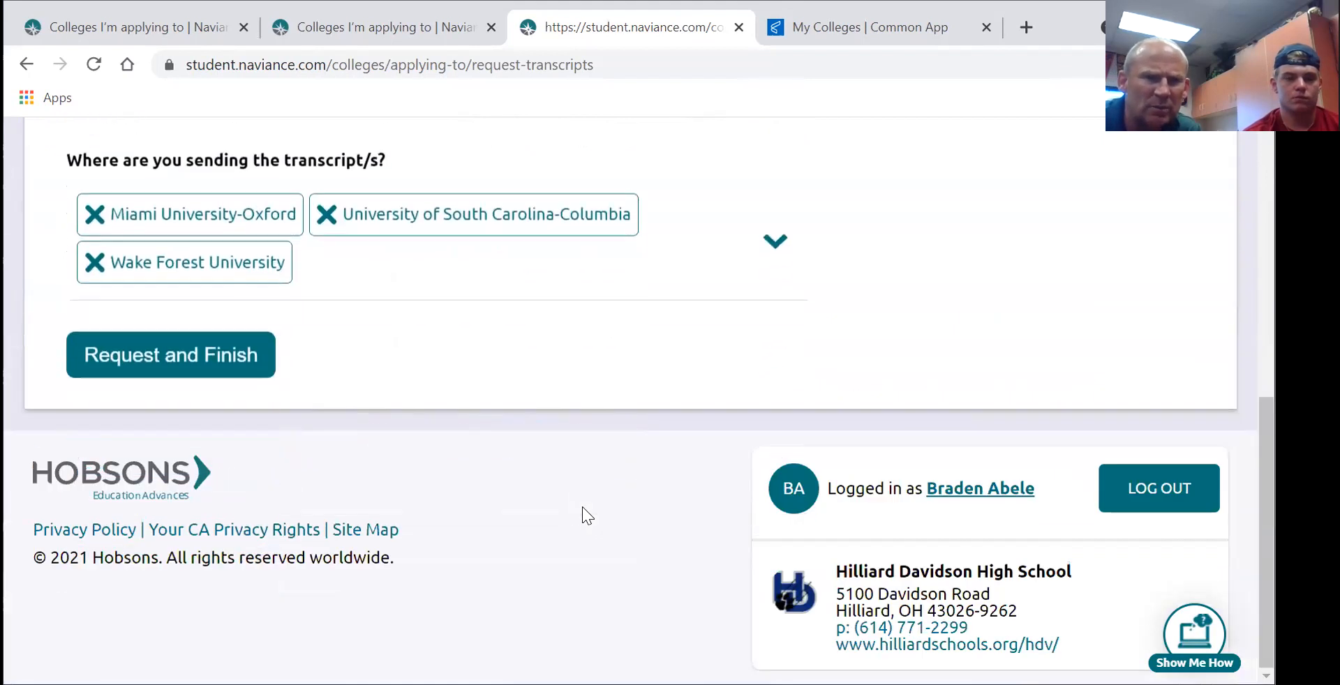
pyautogui.click(174, 356)
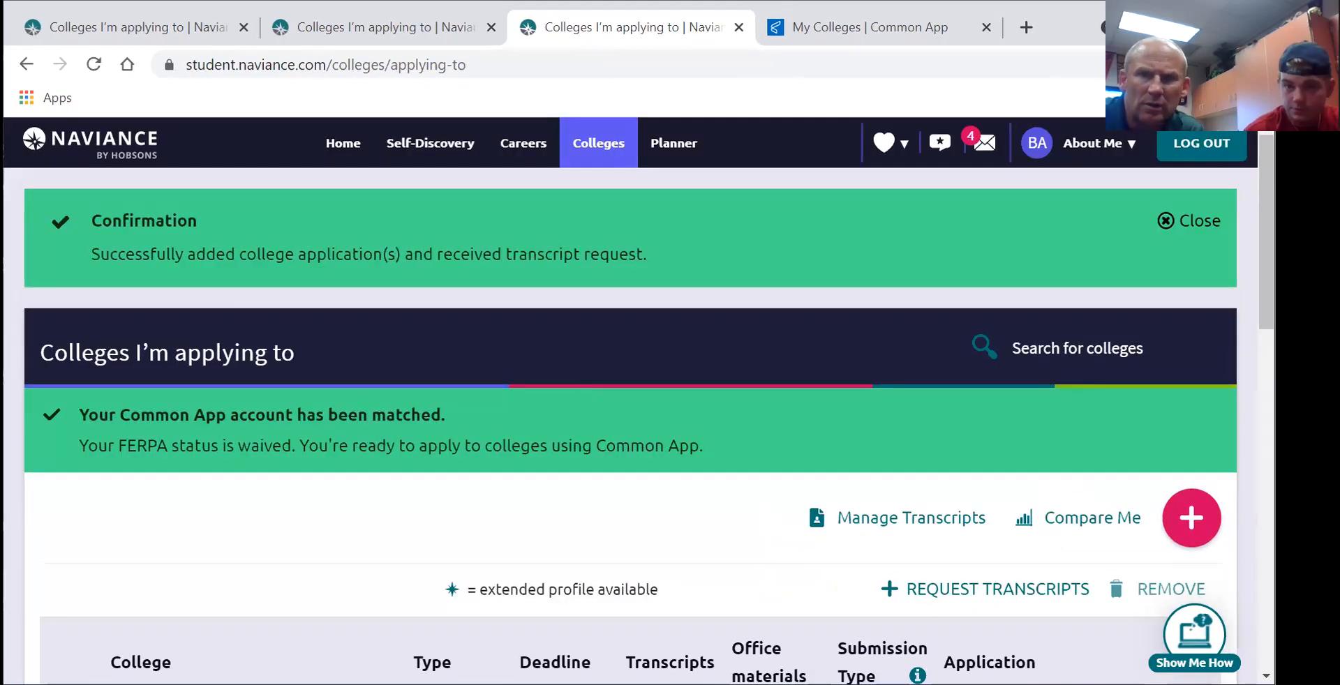
# - Set Miami University-Oxford's application type to Early Action, November 1, and save it
pyautogui.scroll(-5, 628, 401)
pyautogui.scroll(4, 628, 402)
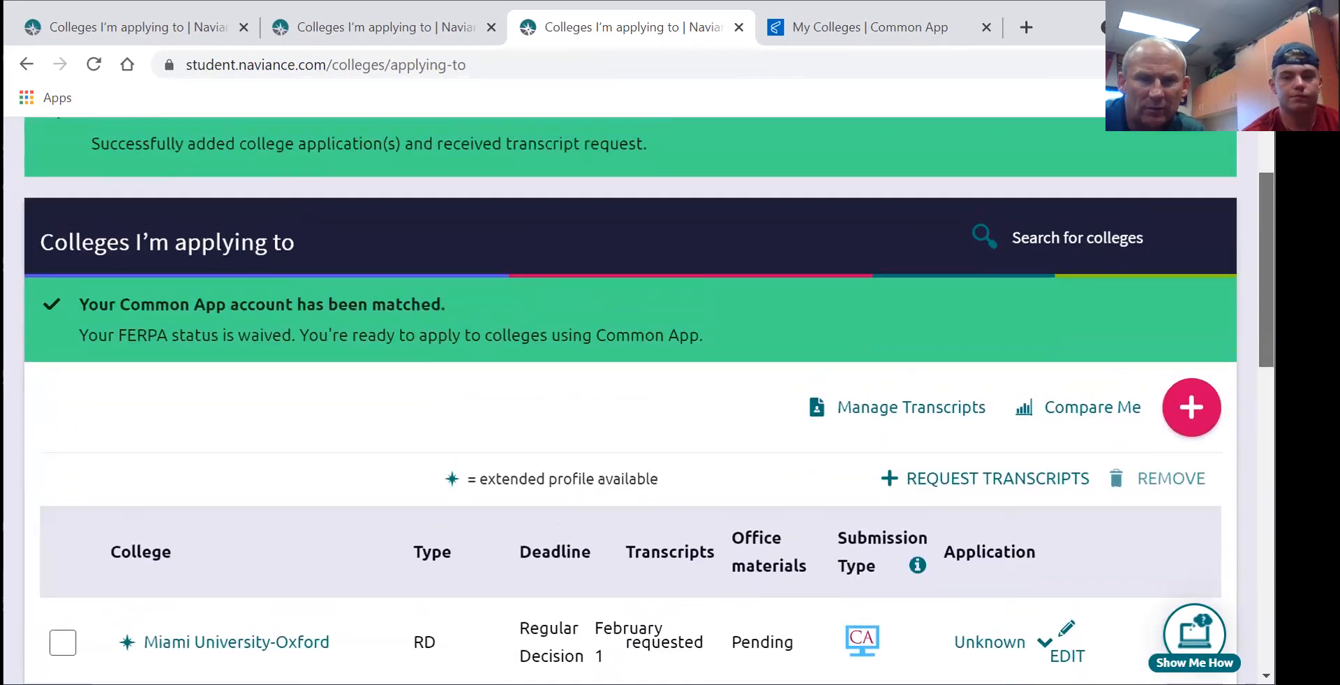
pyautogui.scroll(-3, 628, 402)
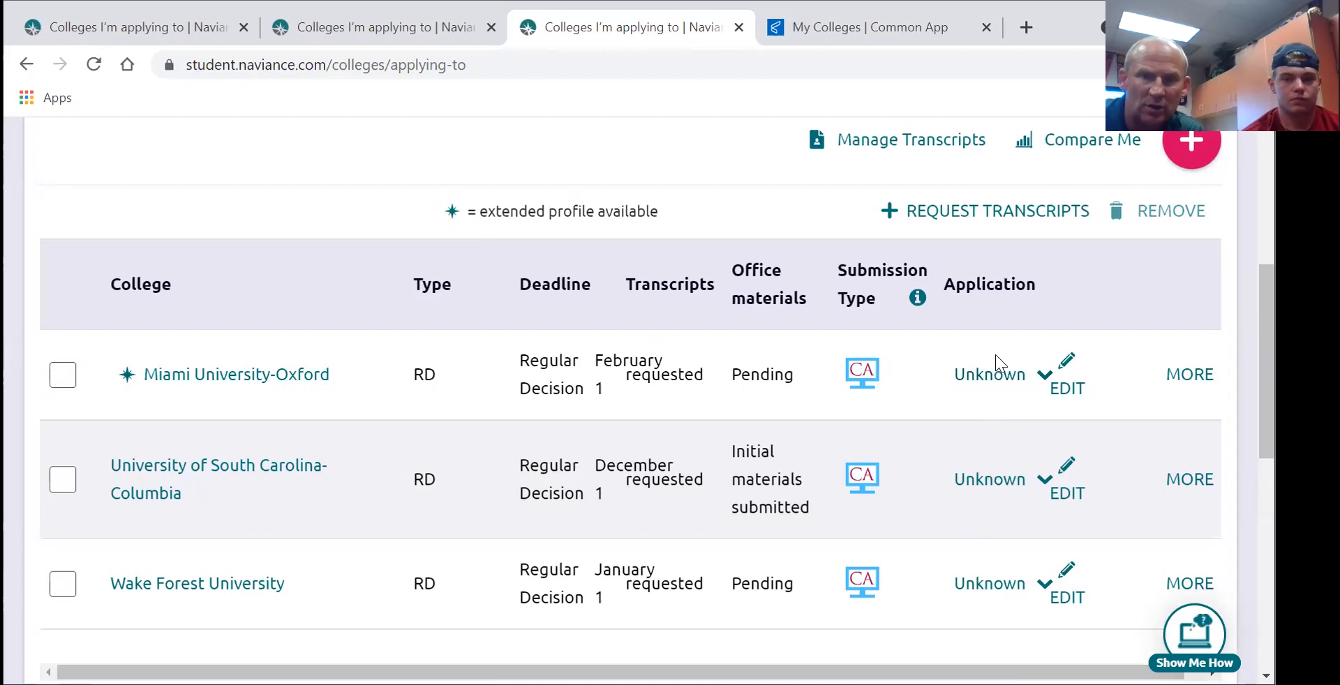
pyautogui.click(976, 370)
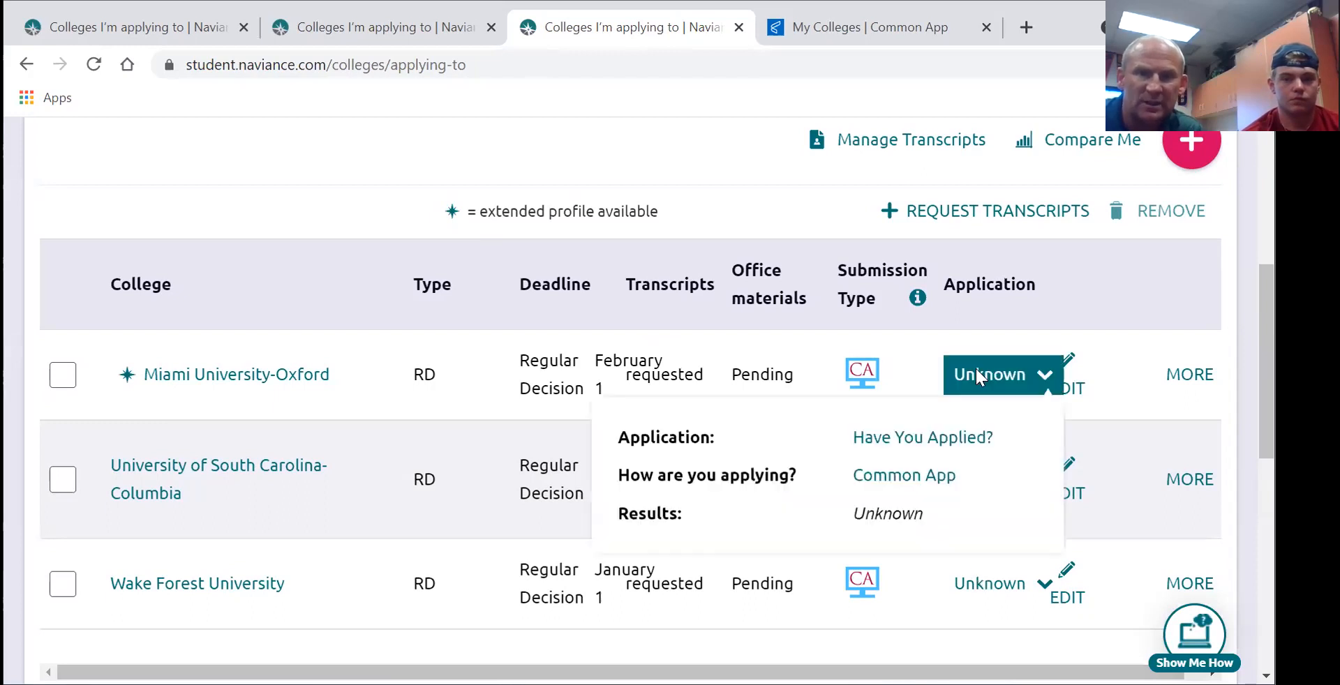
pyautogui.click(906, 438)
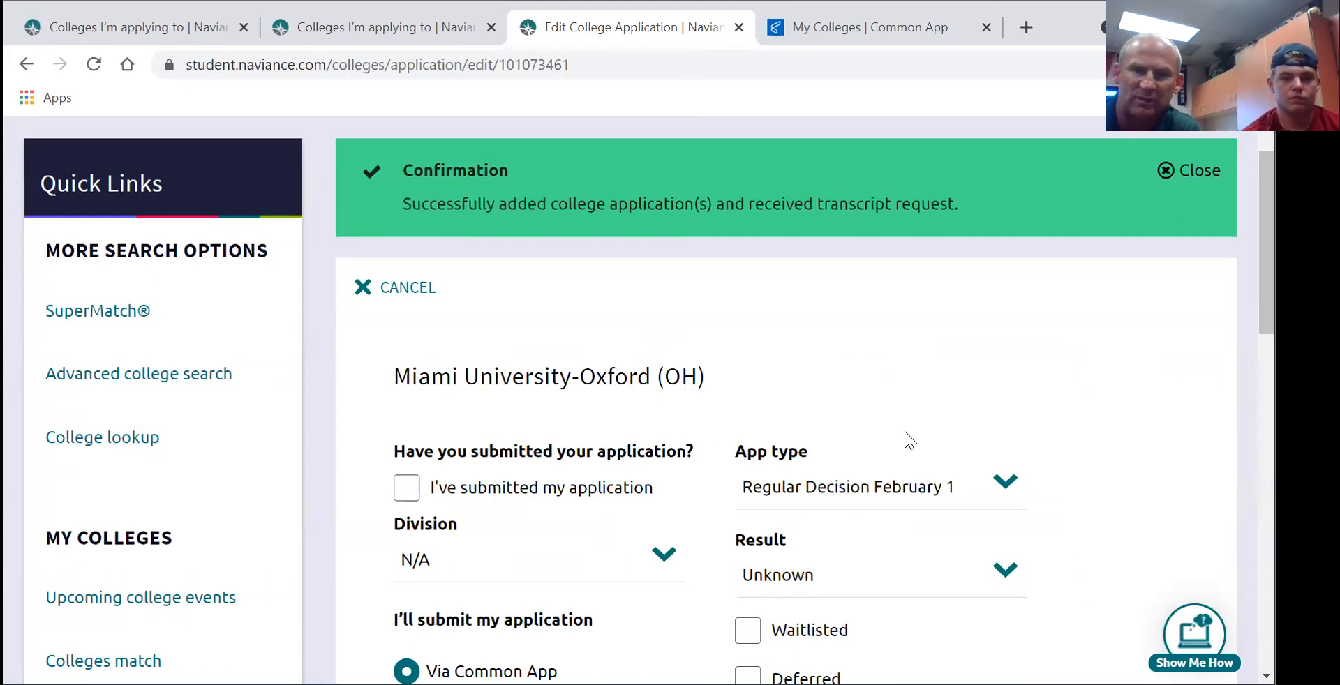
pyautogui.click(1002, 486)
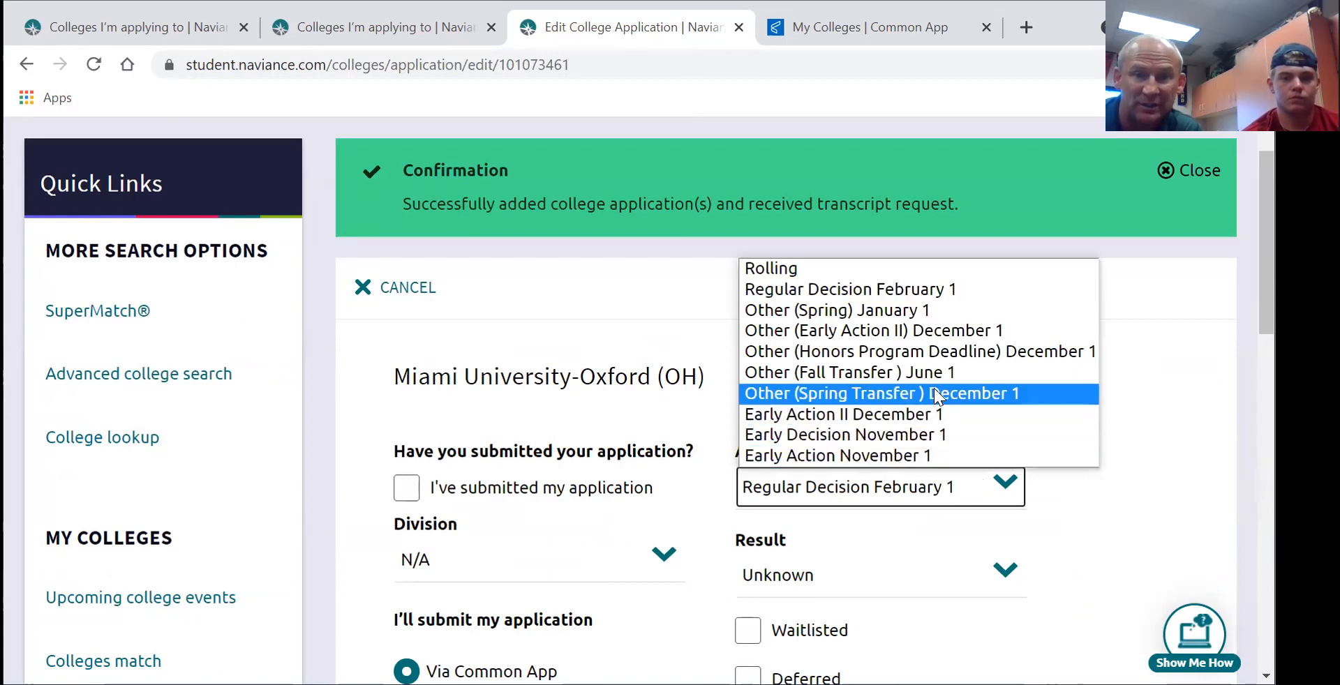
pyautogui.click(907, 454)
pyautogui.scroll(-4, 1030, 399)
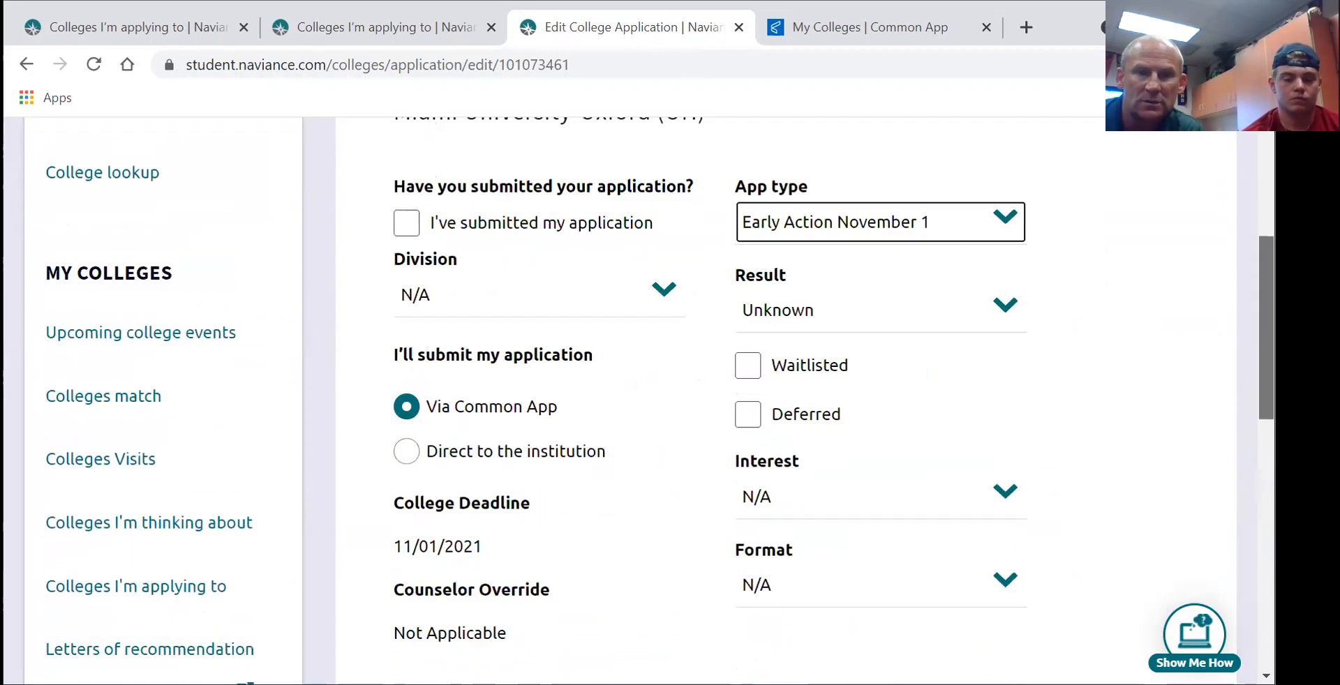
pyautogui.scroll(-2, 787, 399)
pyautogui.click(516, 617)
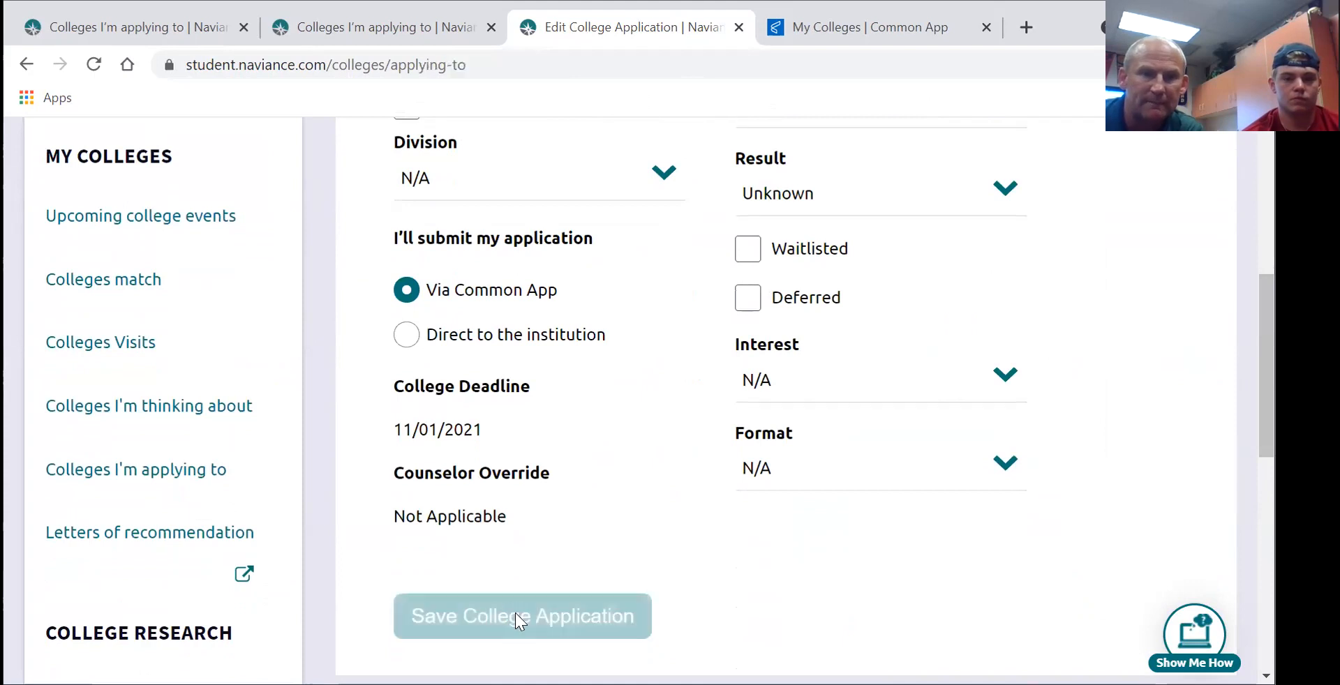
pyautogui.scroll(-4, 1068, 396)
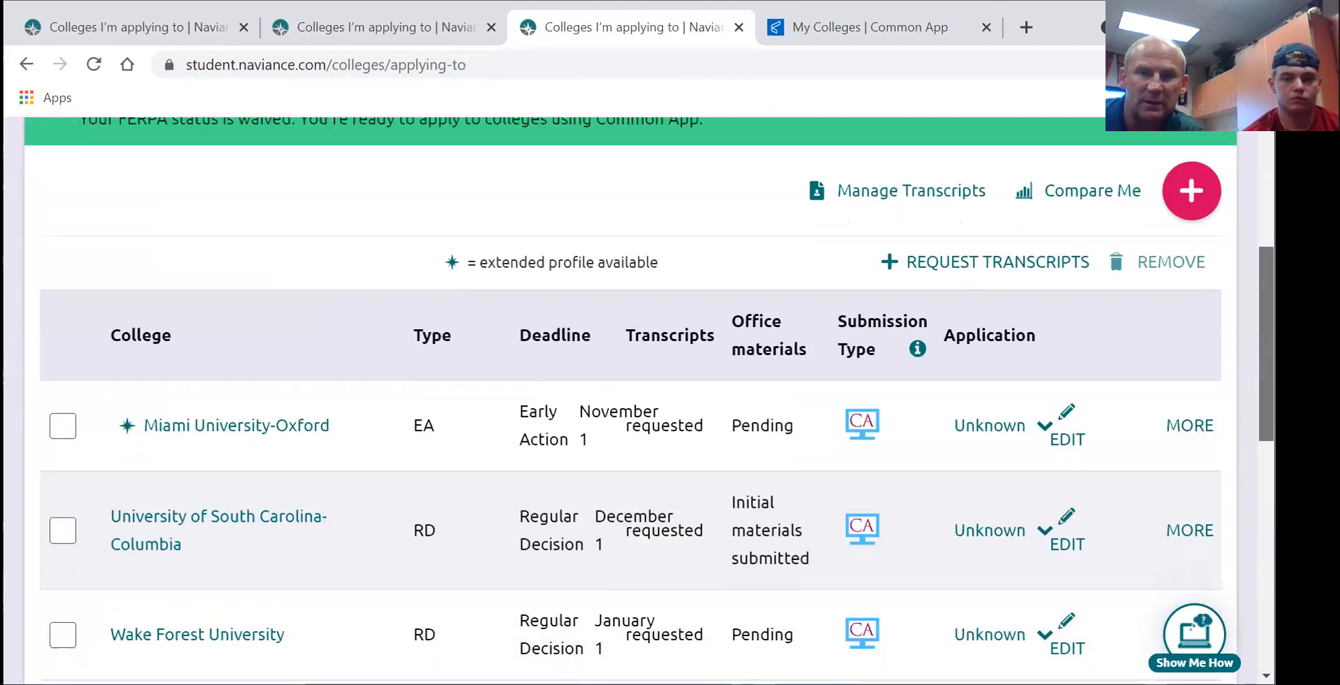
pyautogui.scroll(-1, 850, 463)
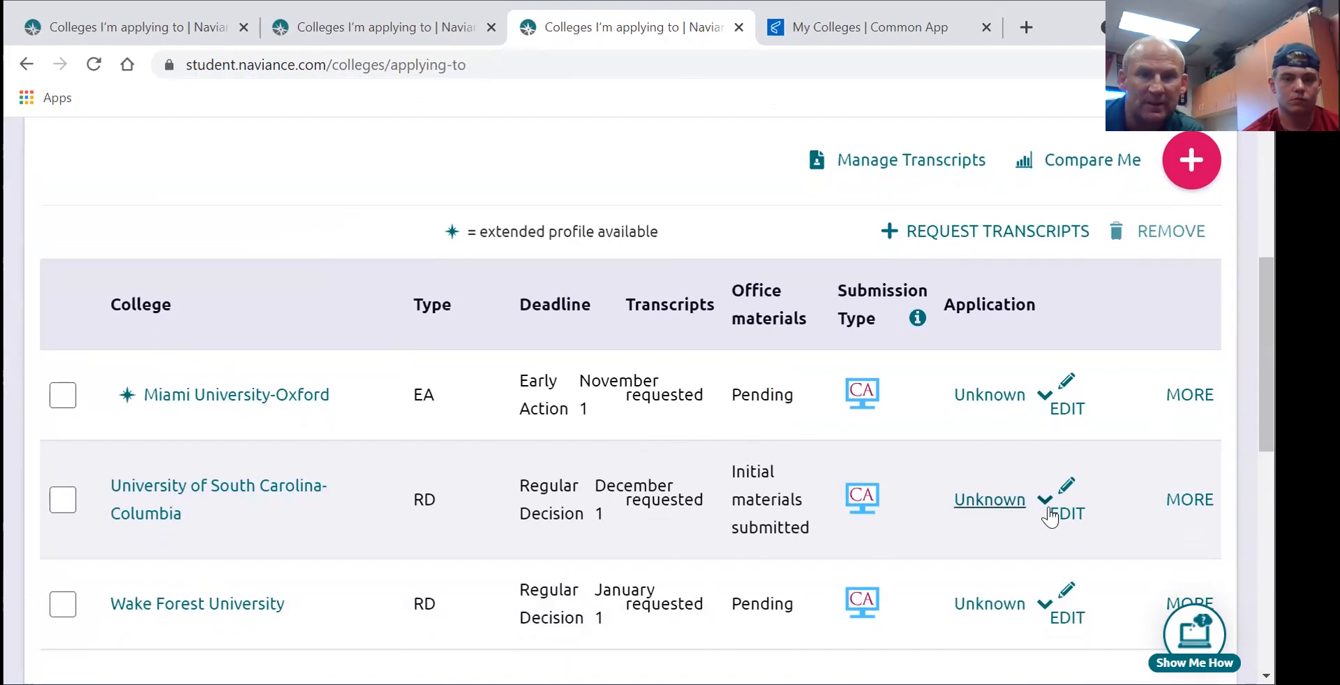
# - Change South Carolina-Columbia's application type to Early Action, October 15, and save it
pyautogui.click(1002, 498)
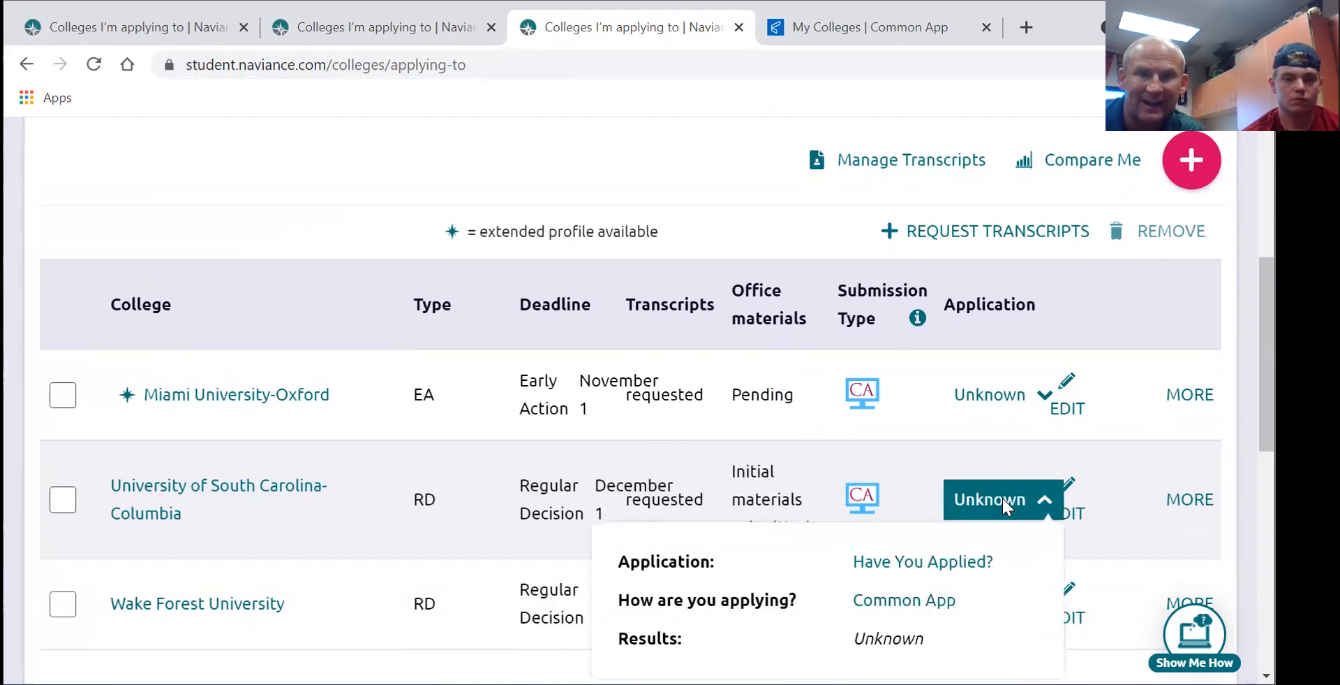
pyautogui.click(912, 562)
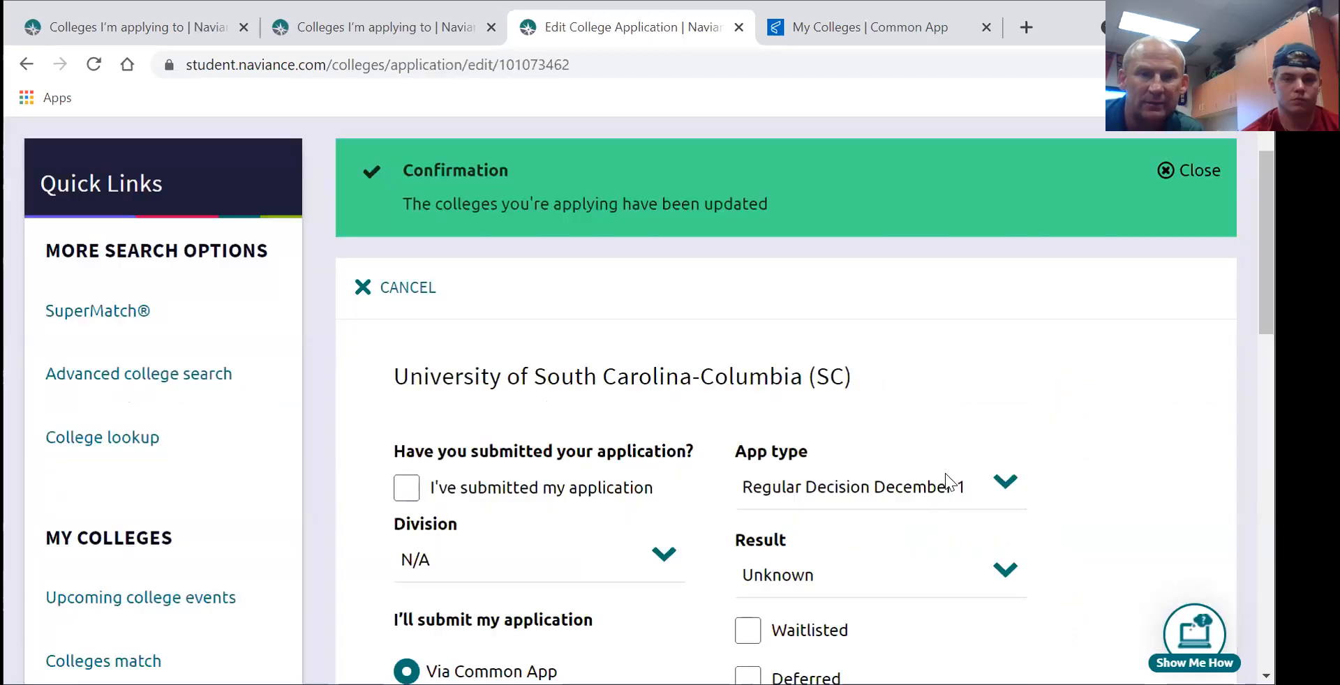
pyautogui.click(976, 482)
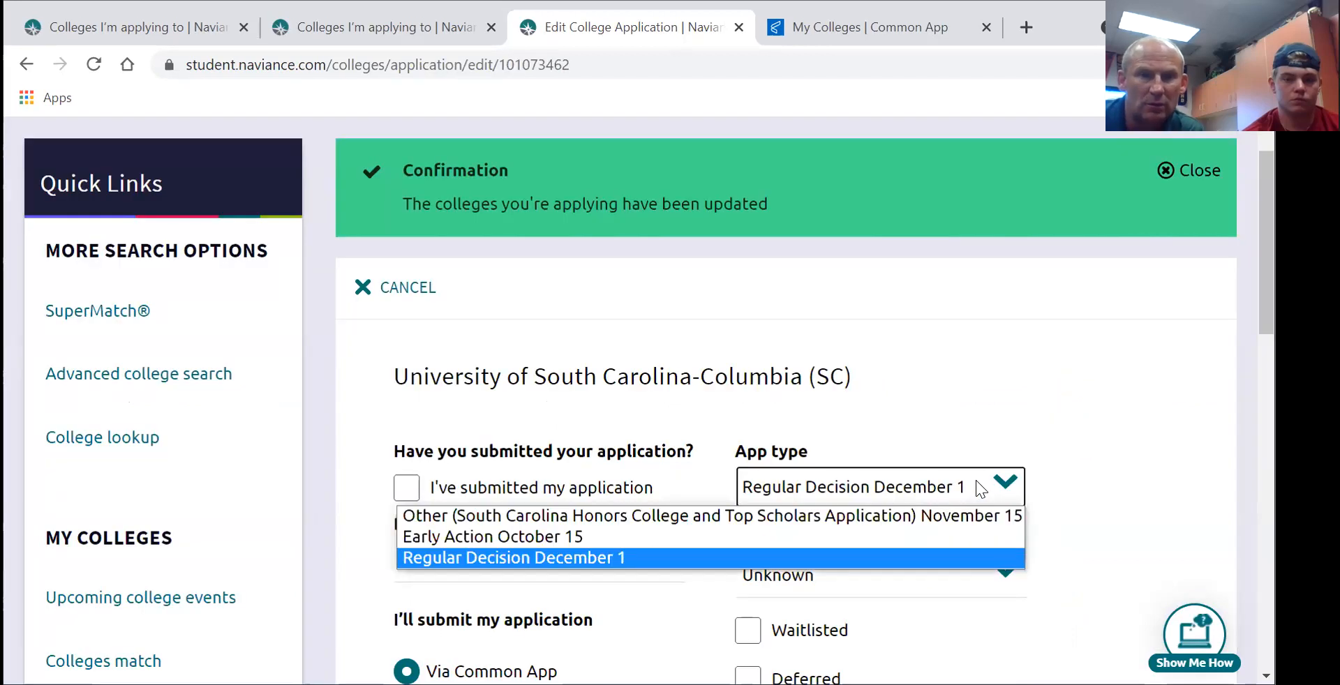
pyautogui.click(551, 535)
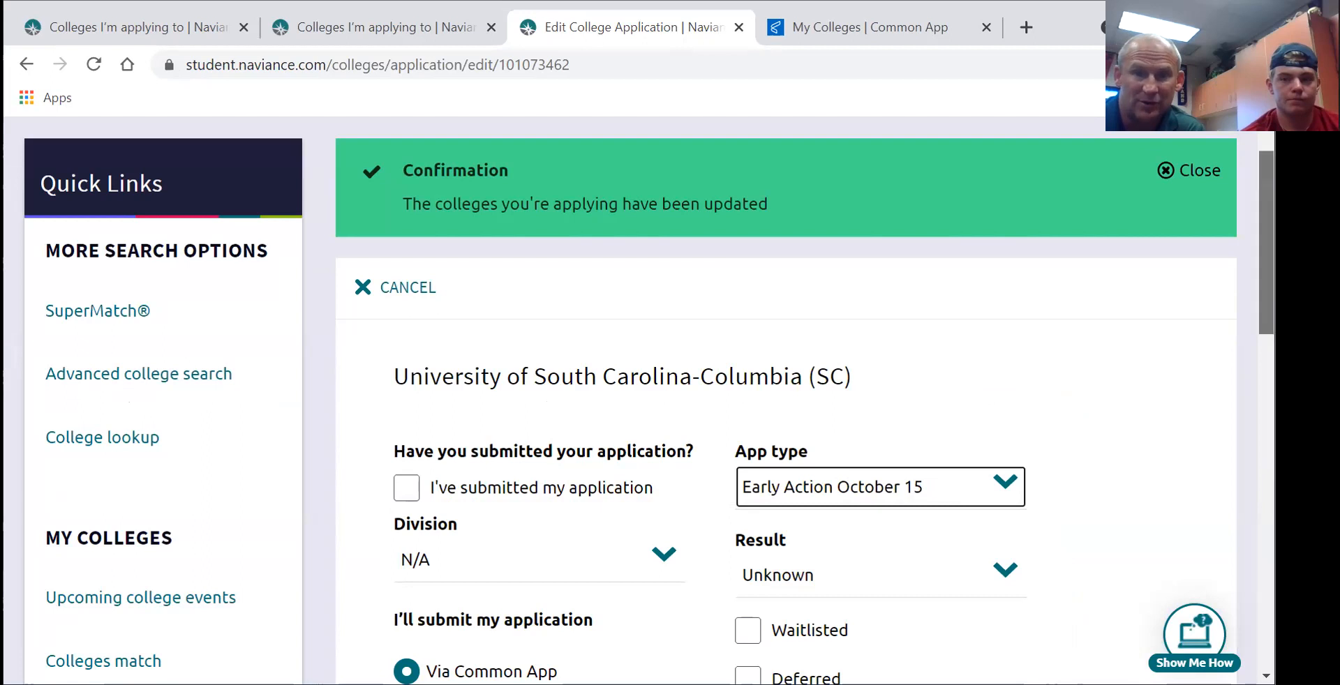
pyautogui.scroll(-4, 1266, 314)
pyautogui.scroll(-1, 698, 400)
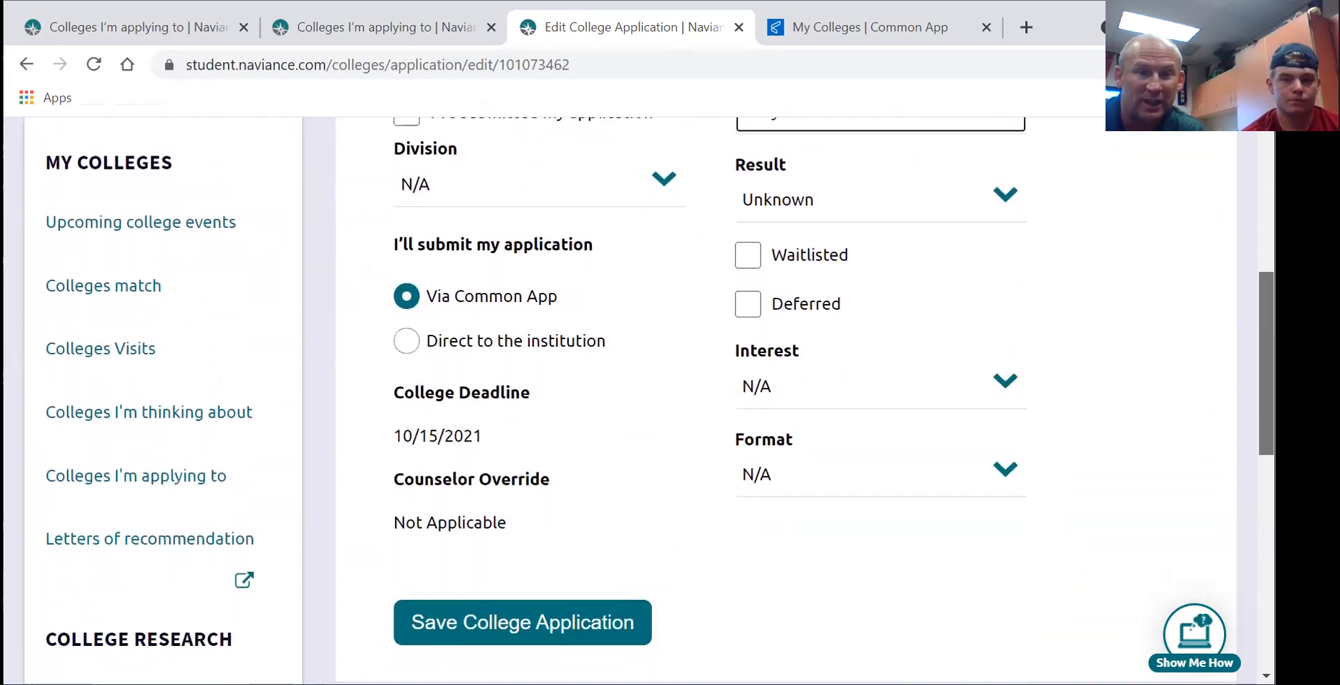
pyautogui.click(579, 622)
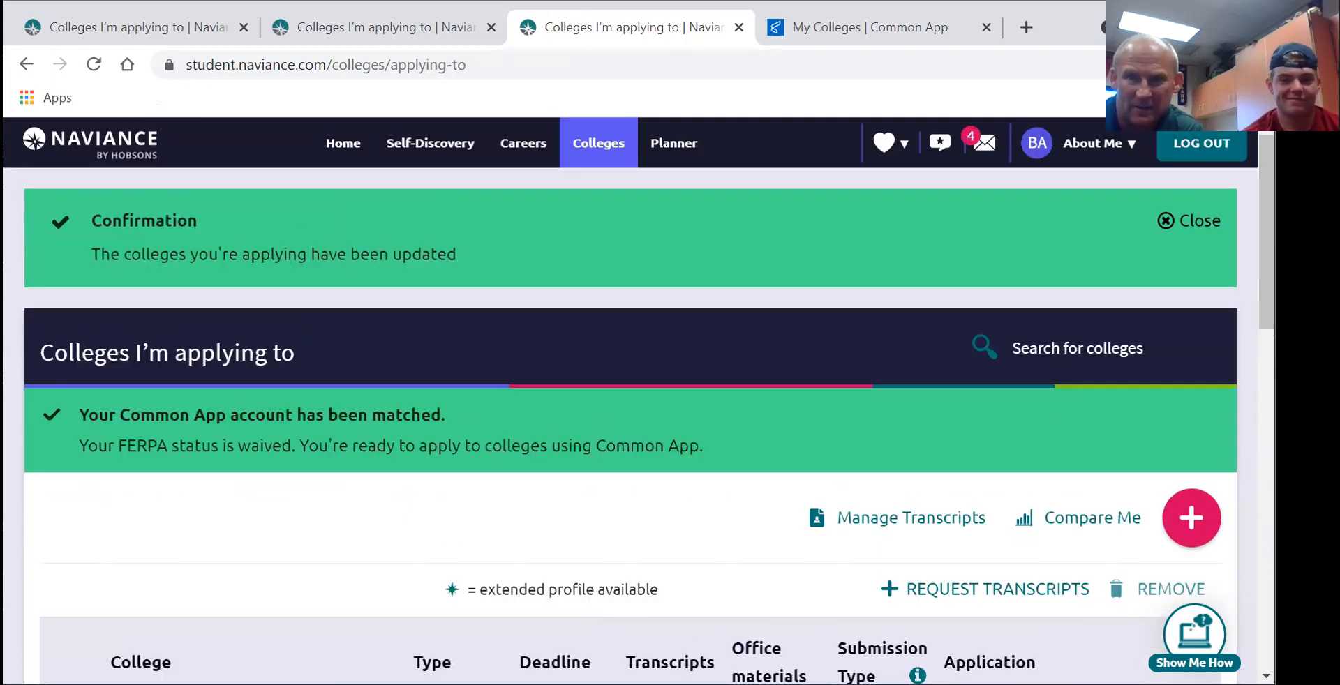
pyautogui.scroll(-7, 981, 424)
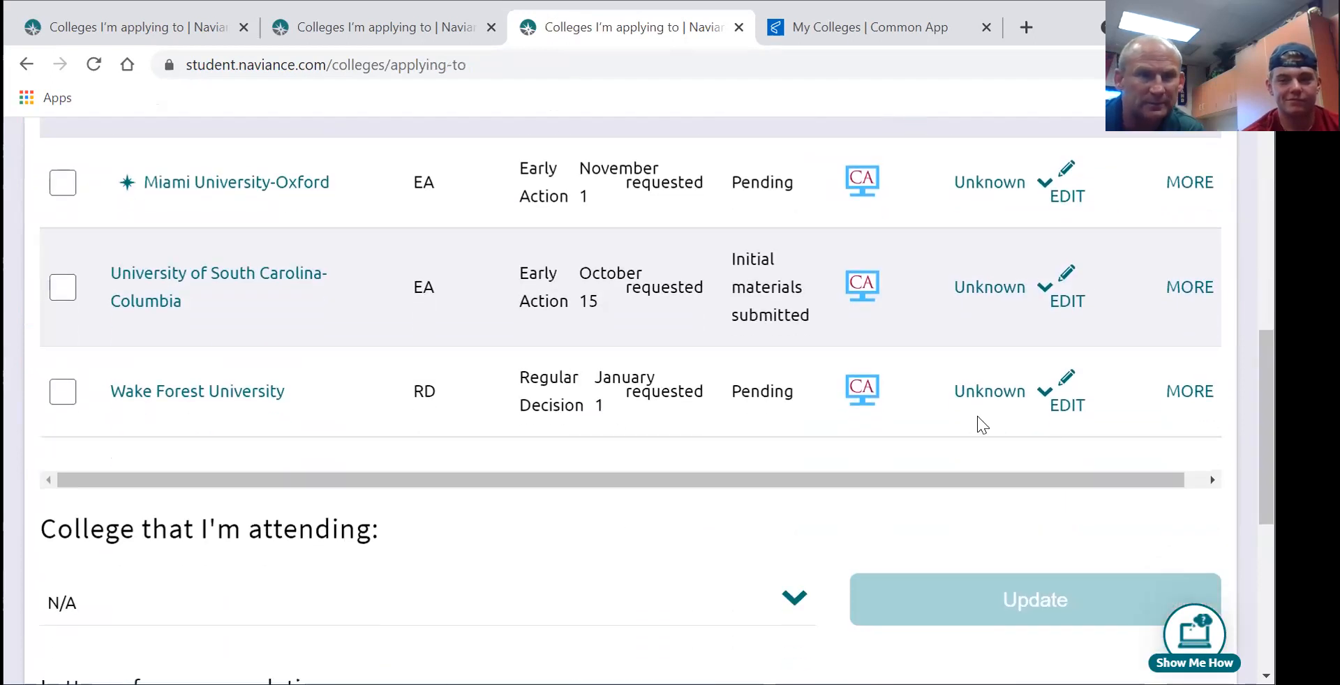
pyautogui.click(974, 392)
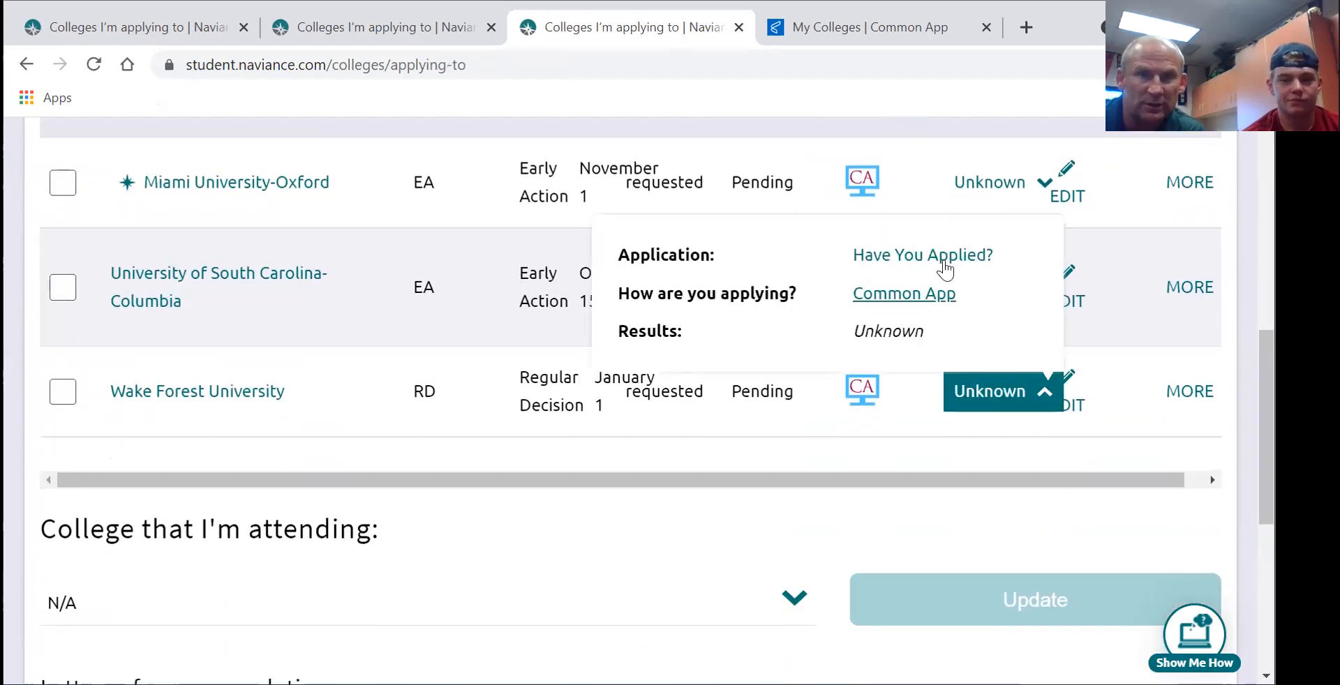
# - Keep Wake Forest University as Regular Decision, January 1, and save its application
pyautogui.click(938, 259)
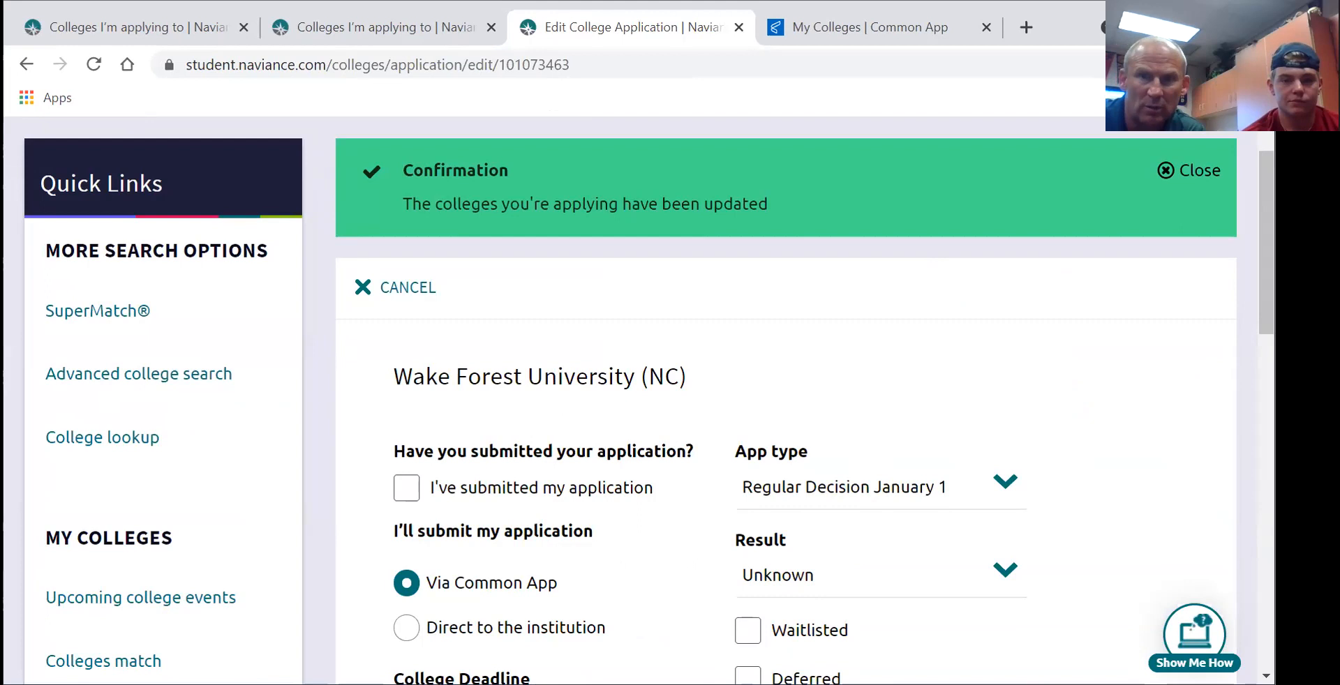
pyautogui.scroll(-2, 1158, 342)
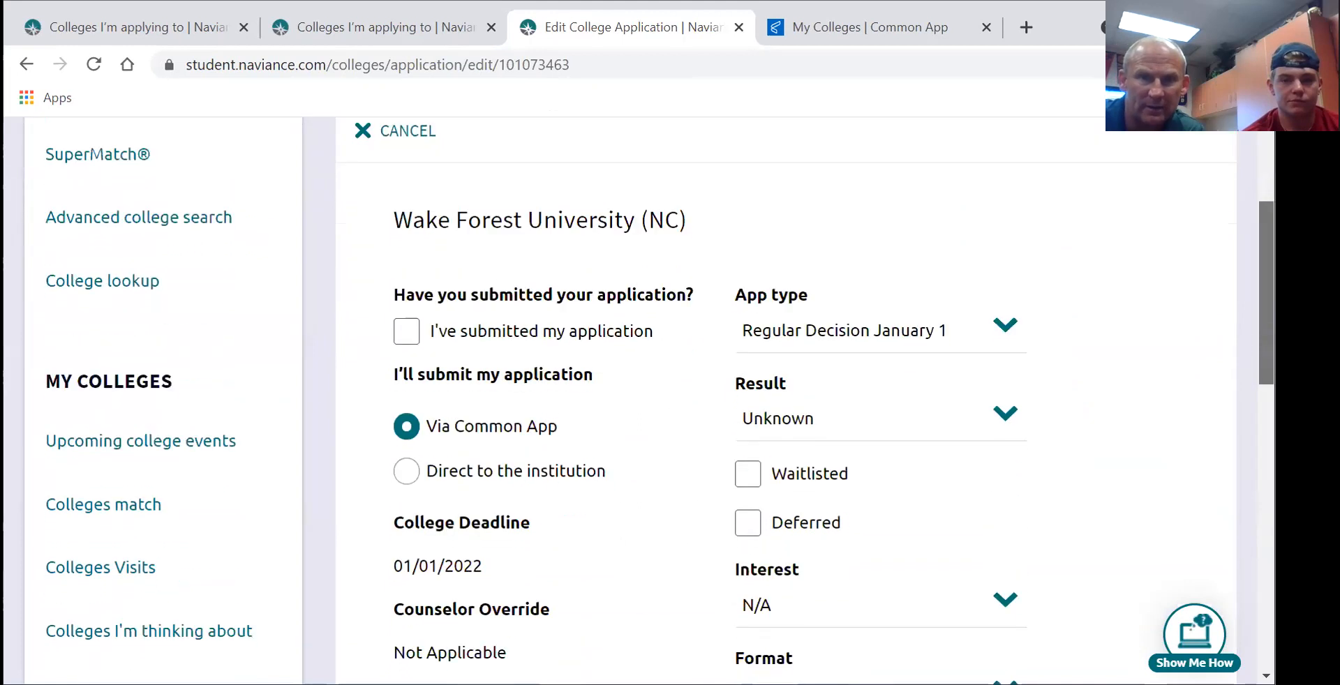
pyautogui.click(1007, 332)
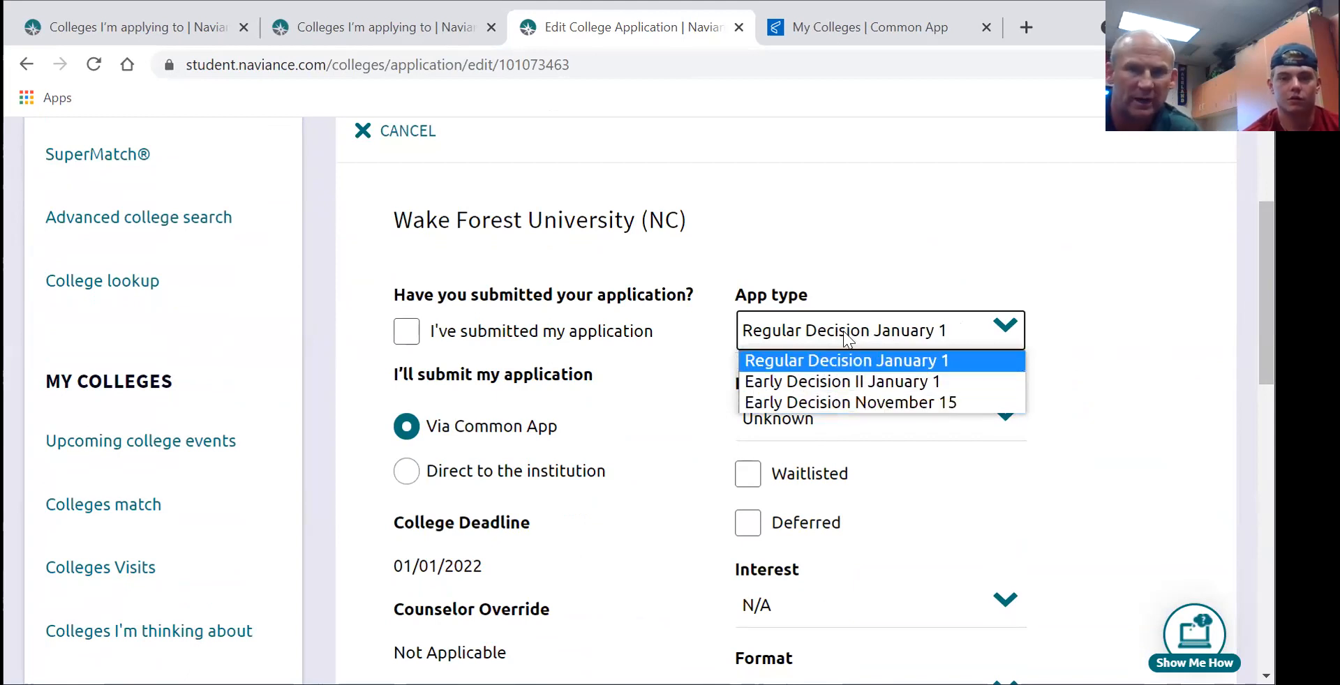
pyautogui.click(1079, 260)
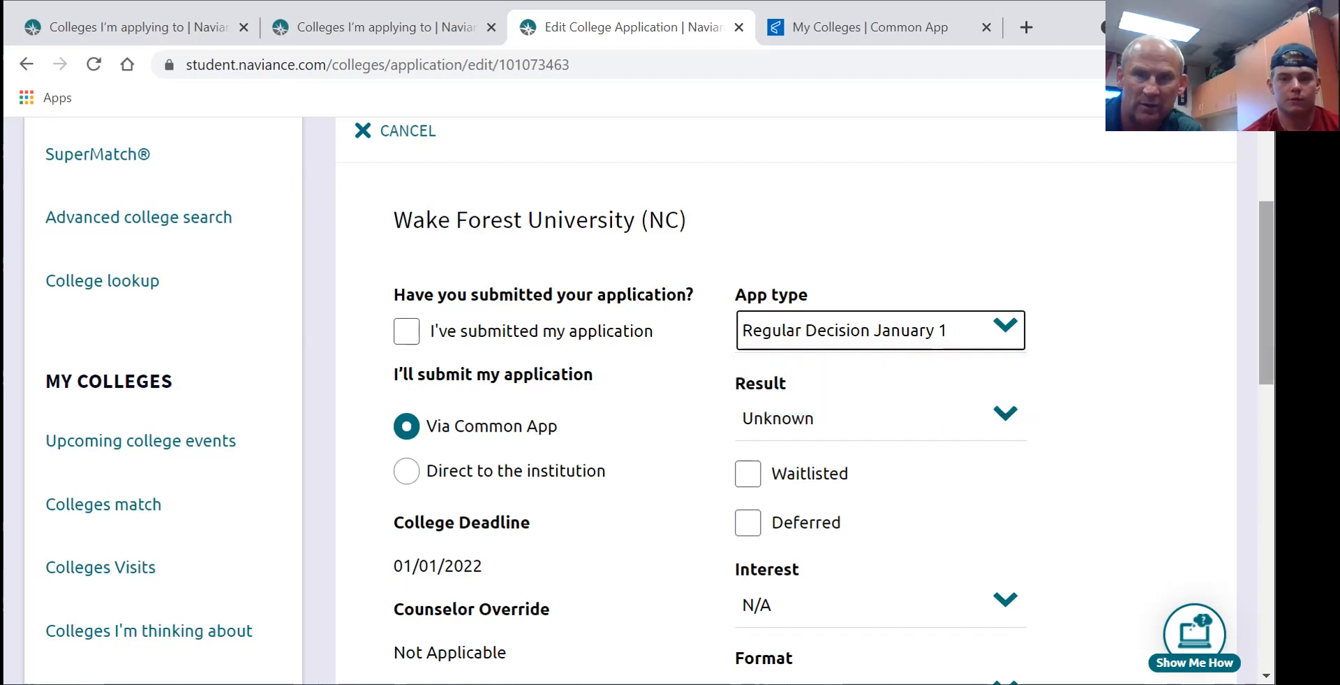
pyautogui.scroll(-6, 677, 389)
pyautogui.click(550, 363)
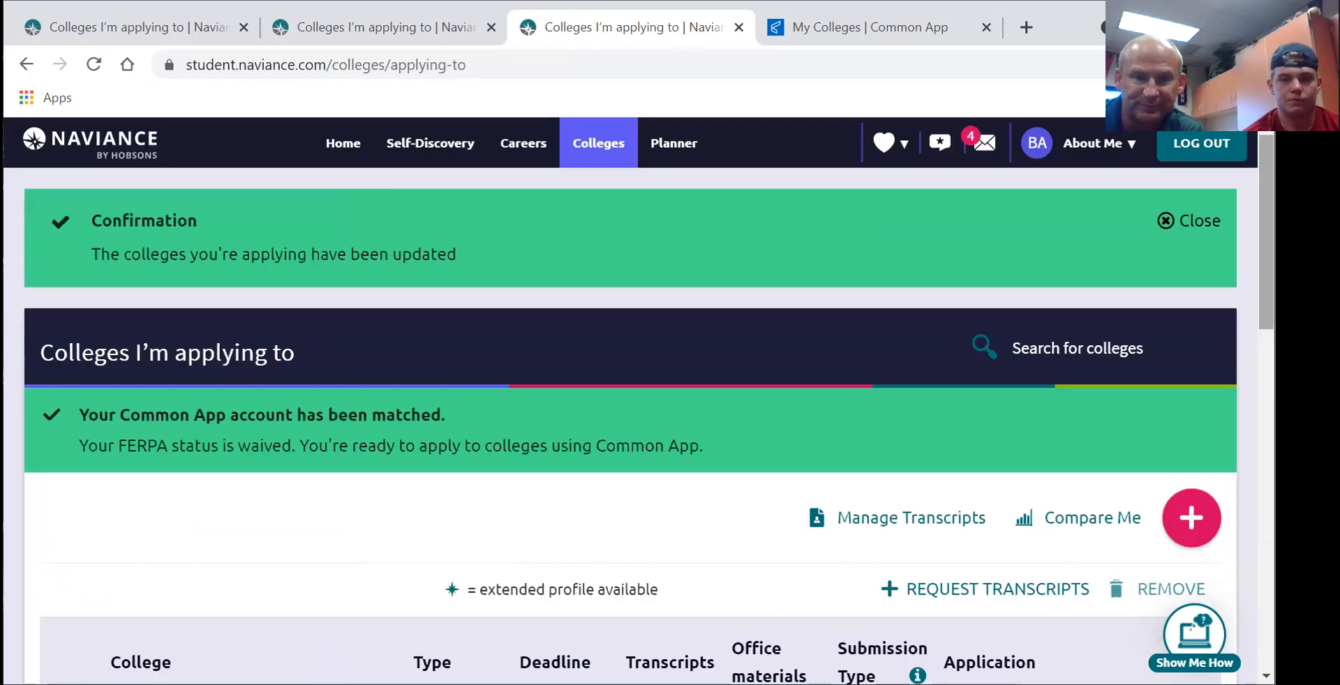
# - Go to letters of recommendation and bring up a new request form listing the three colleges
pyautogui.scroll(-5, 1265, 300)
pyautogui.scroll(-4, 1266, 349)
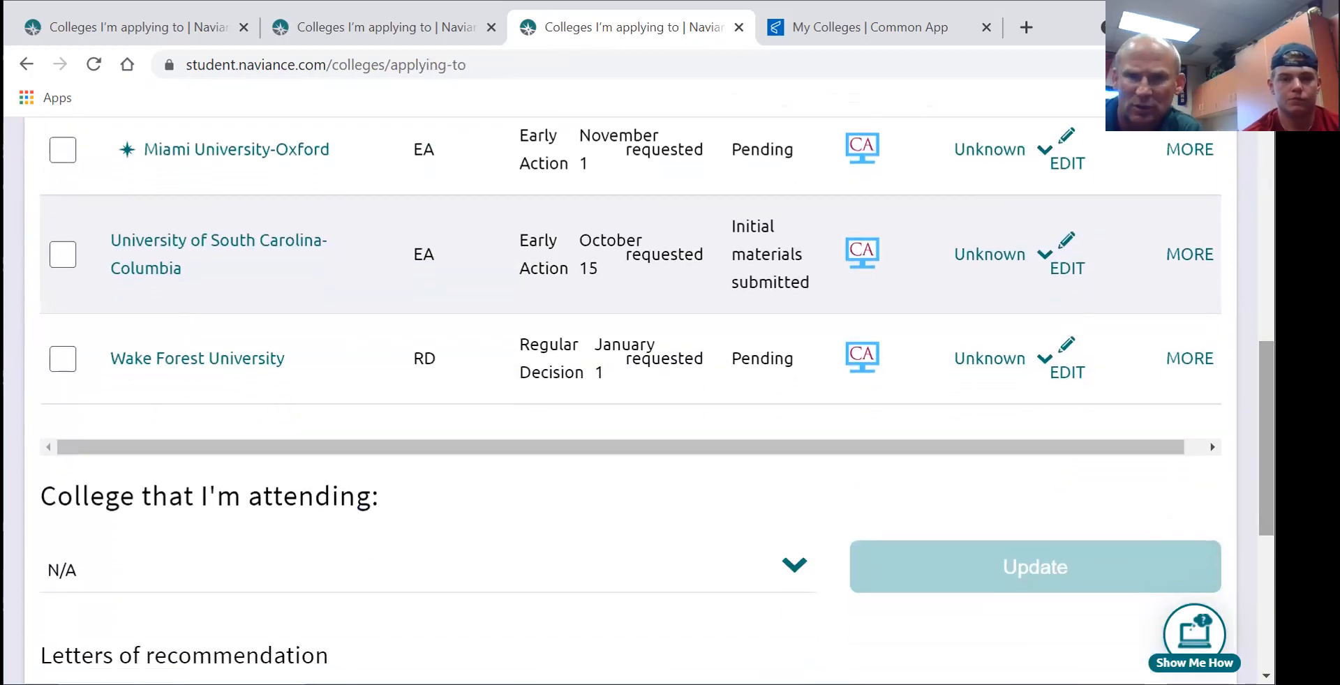
pyautogui.scroll(-3, 1232, 525)
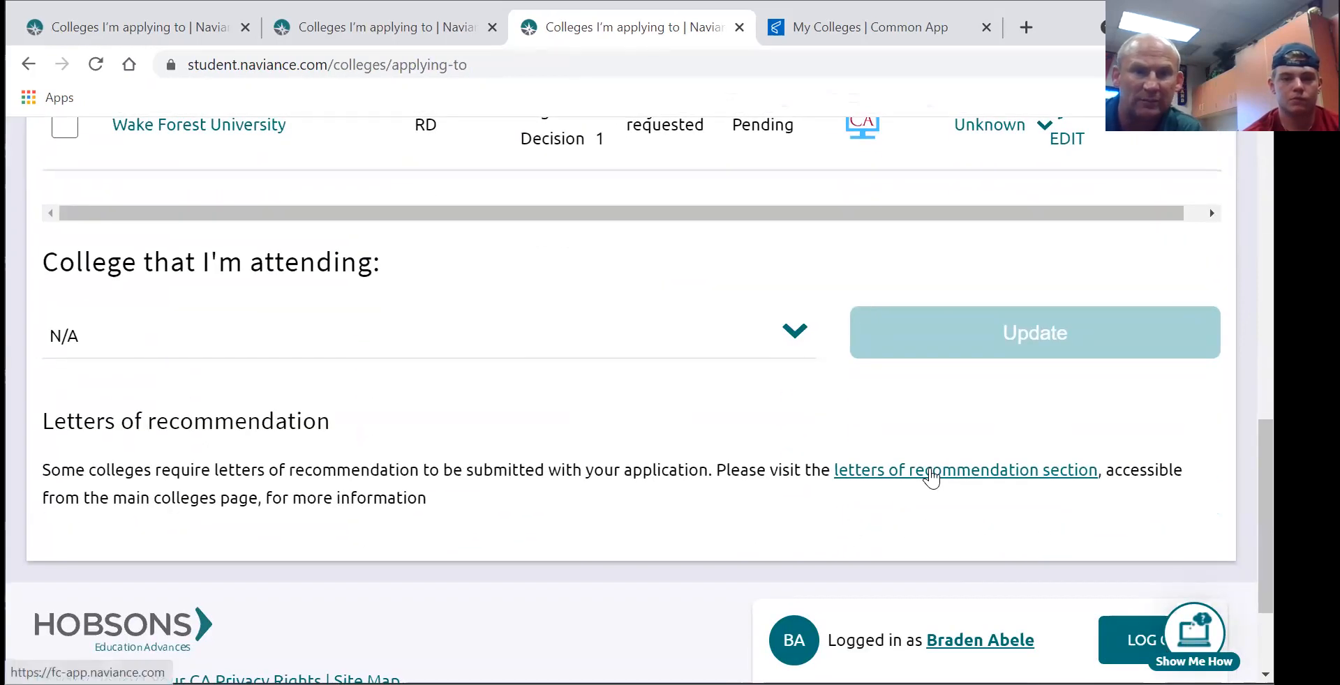
pyautogui.click(931, 471)
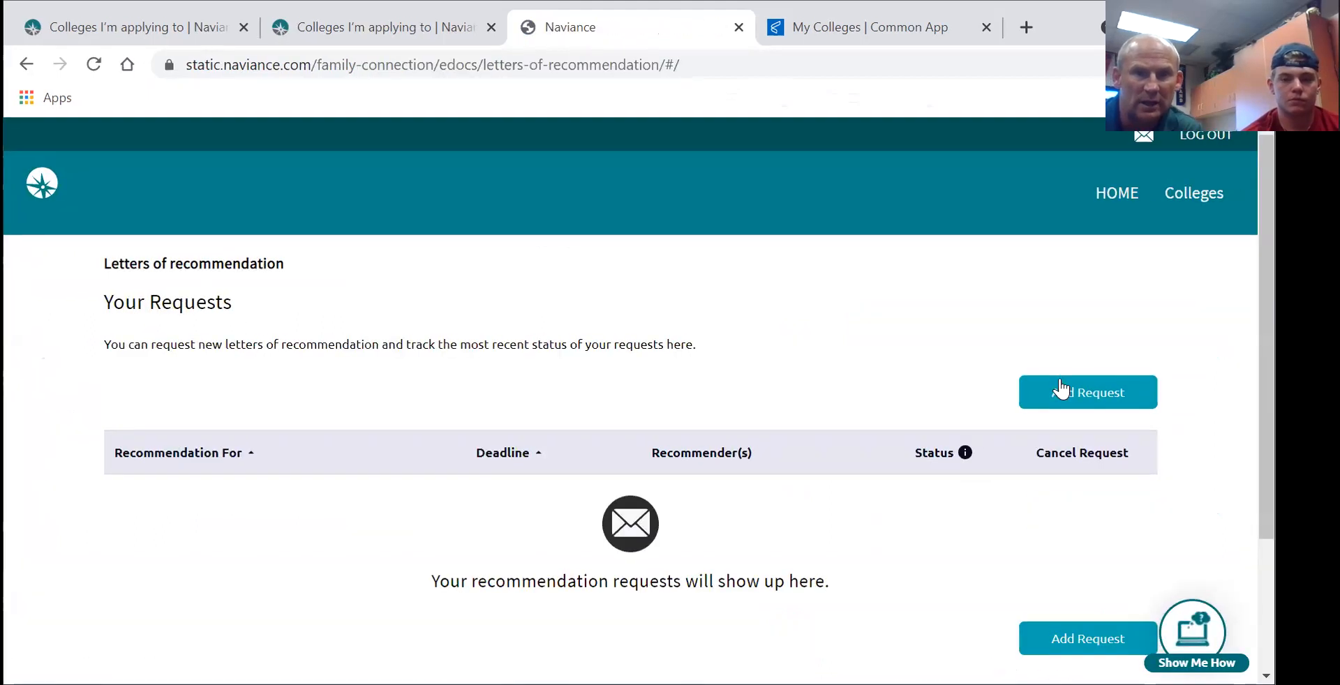
pyautogui.scroll(-3, 1149, 318)
pyautogui.scroll(2, 1112, 353)
pyautogui.click(1081, 336)
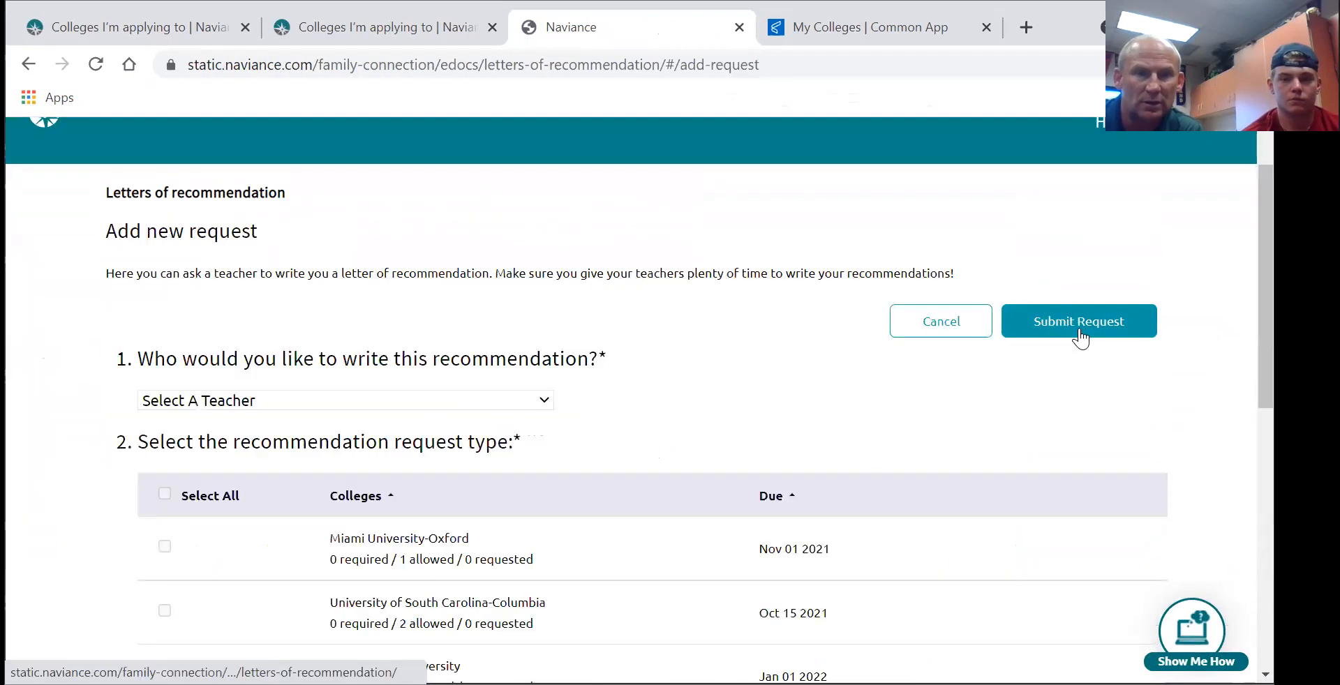
pyautogui.scroll(-2, 1266, 279)
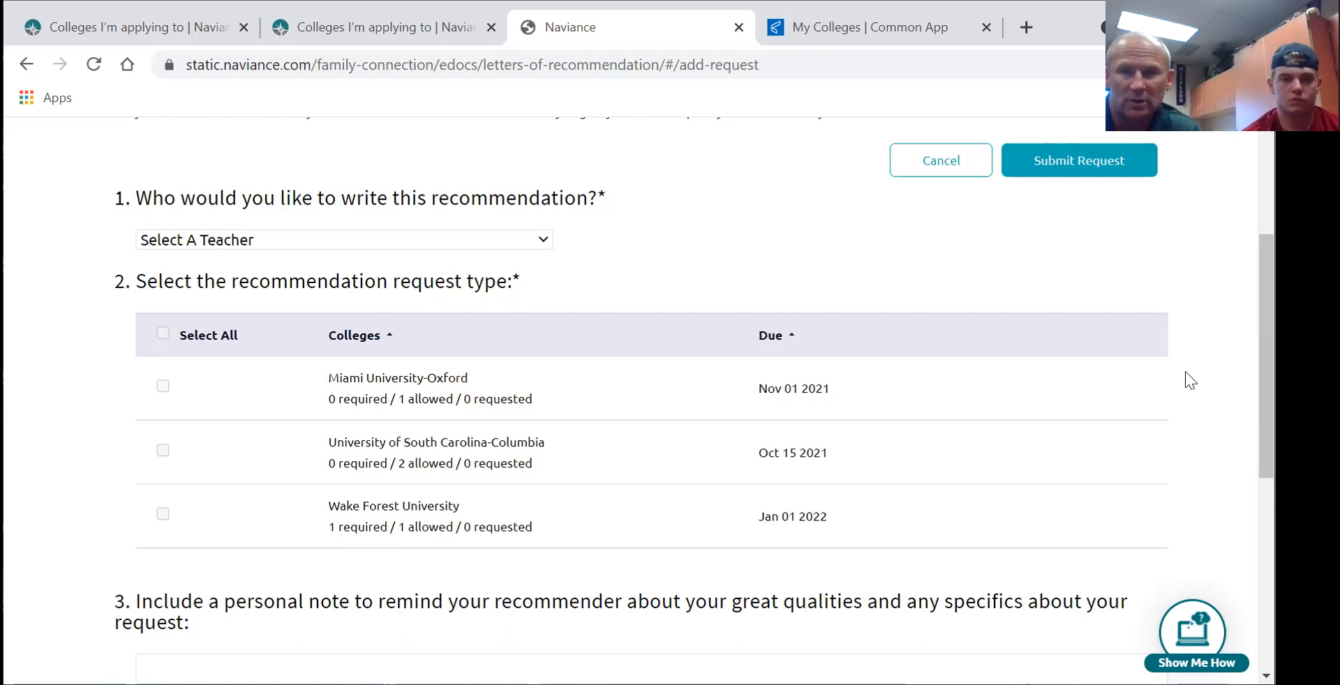
pyautogui.moveTo(1266, 388); pyautogui.dragTo(1266, 286)
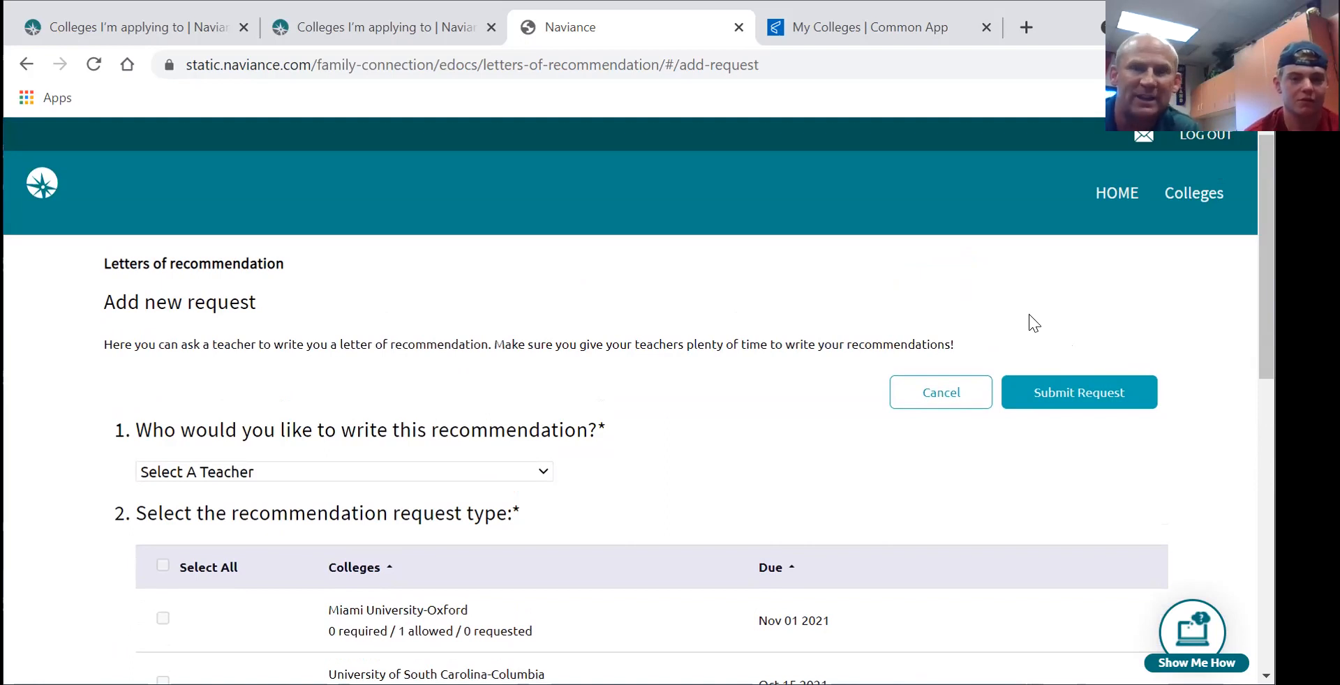
pyautogui.click(1049, 398)
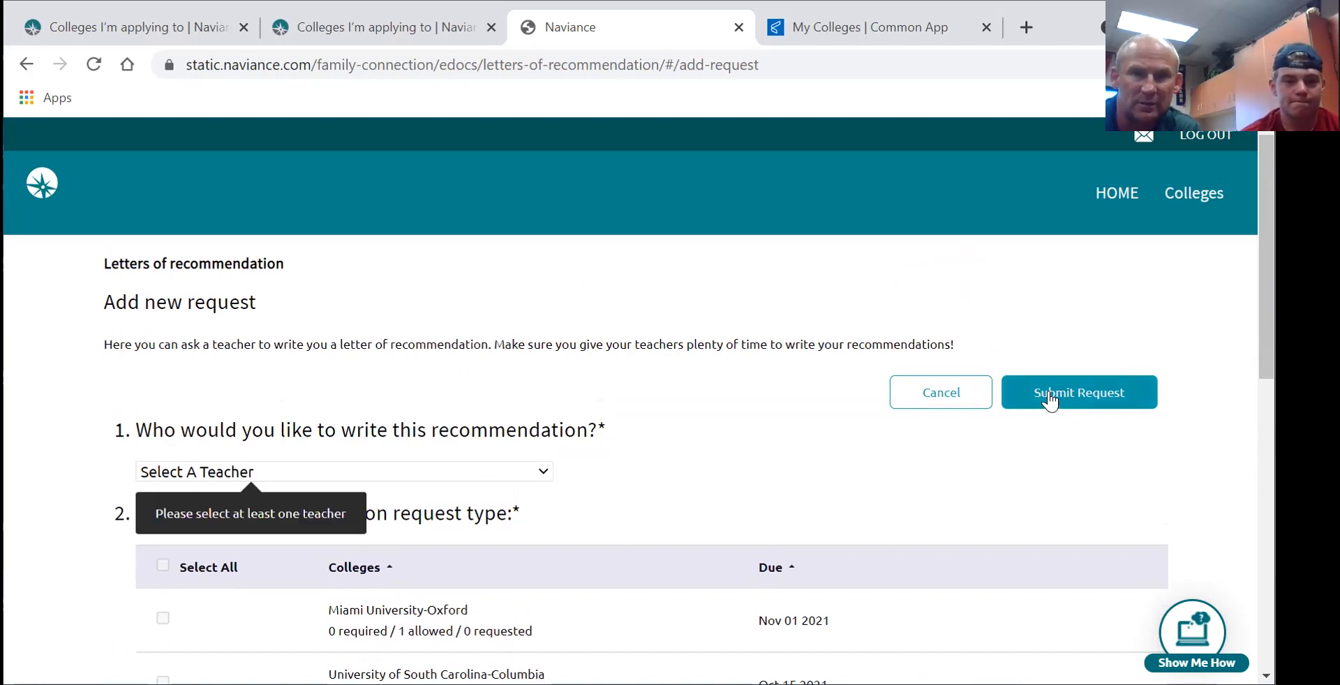
pyautogui.click(479, 472)
pyautogui.moveTo(542, 108); pyautogui.dragTo(547, 259)
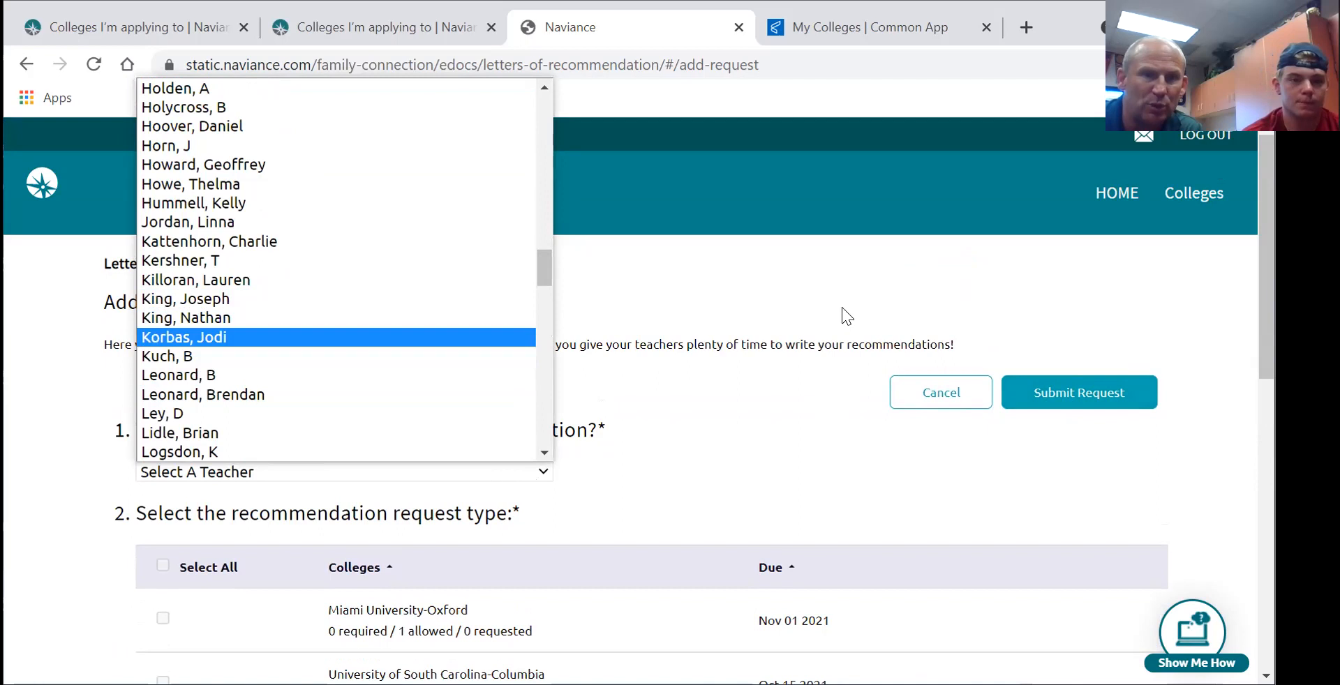
pyautogui.click(816, 304)
pyautogui.scroll(-4, 793, 432)
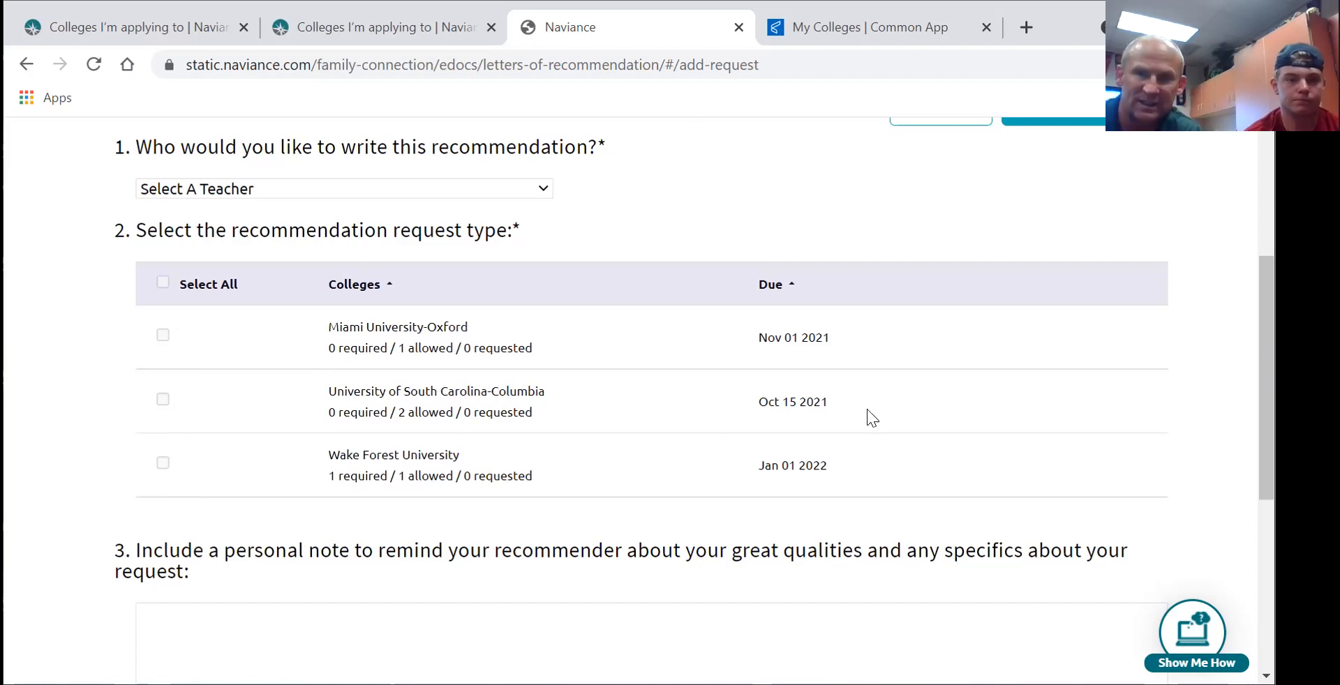
pyautogui.scroll(-3, 1264, 377)
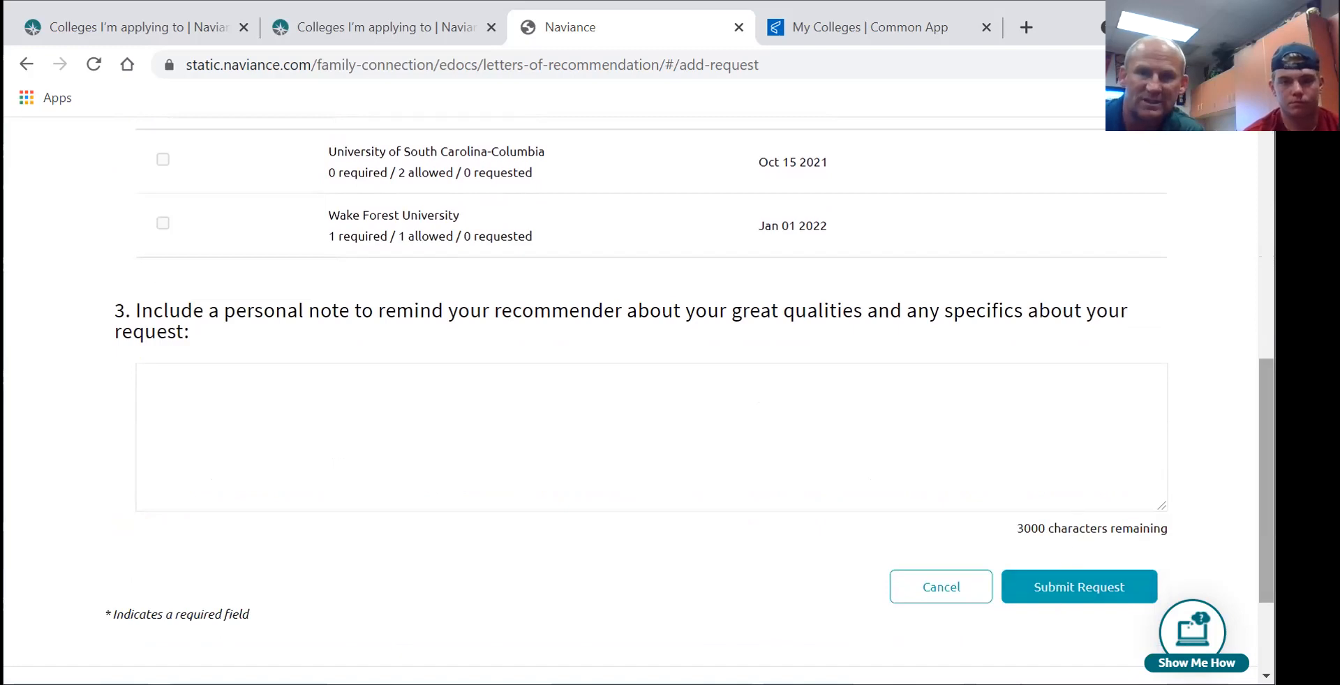
pyautogui.scroll(7, 628, 398)
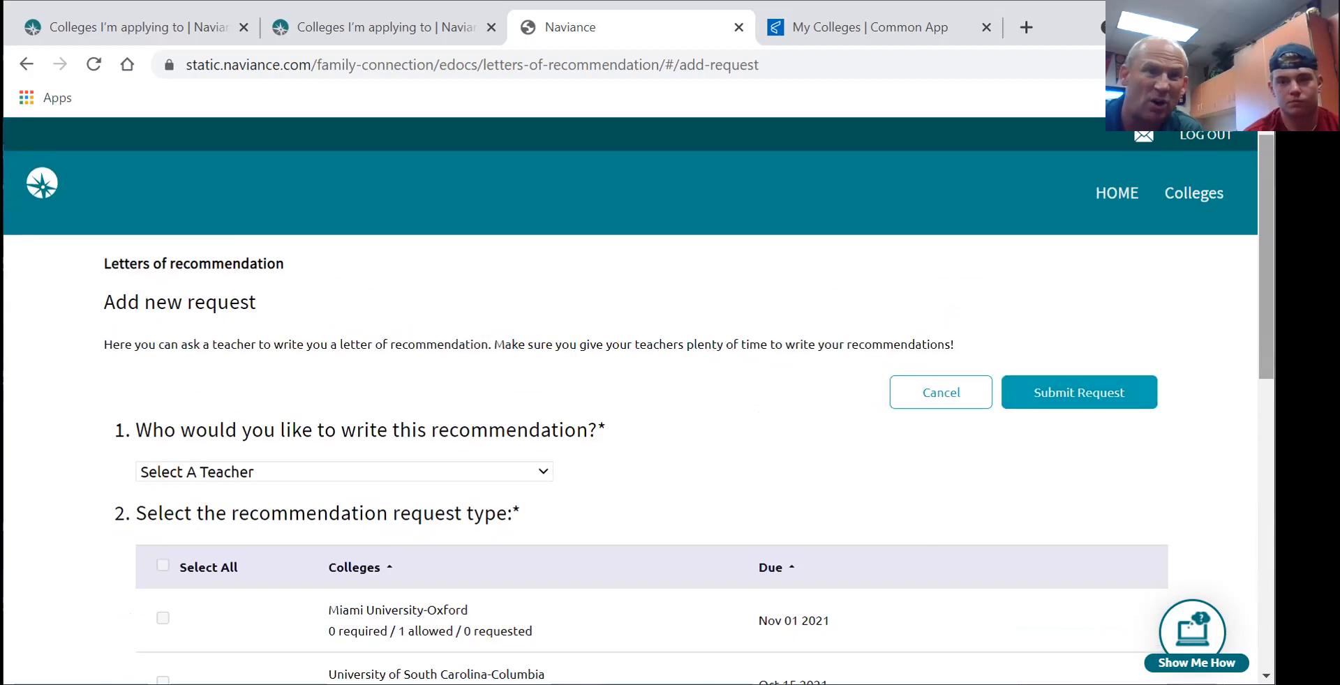
# - Open Common App's Writing section and review the essay prompts and empty 0/650-word essay box
pyautogui.click(872, 28)
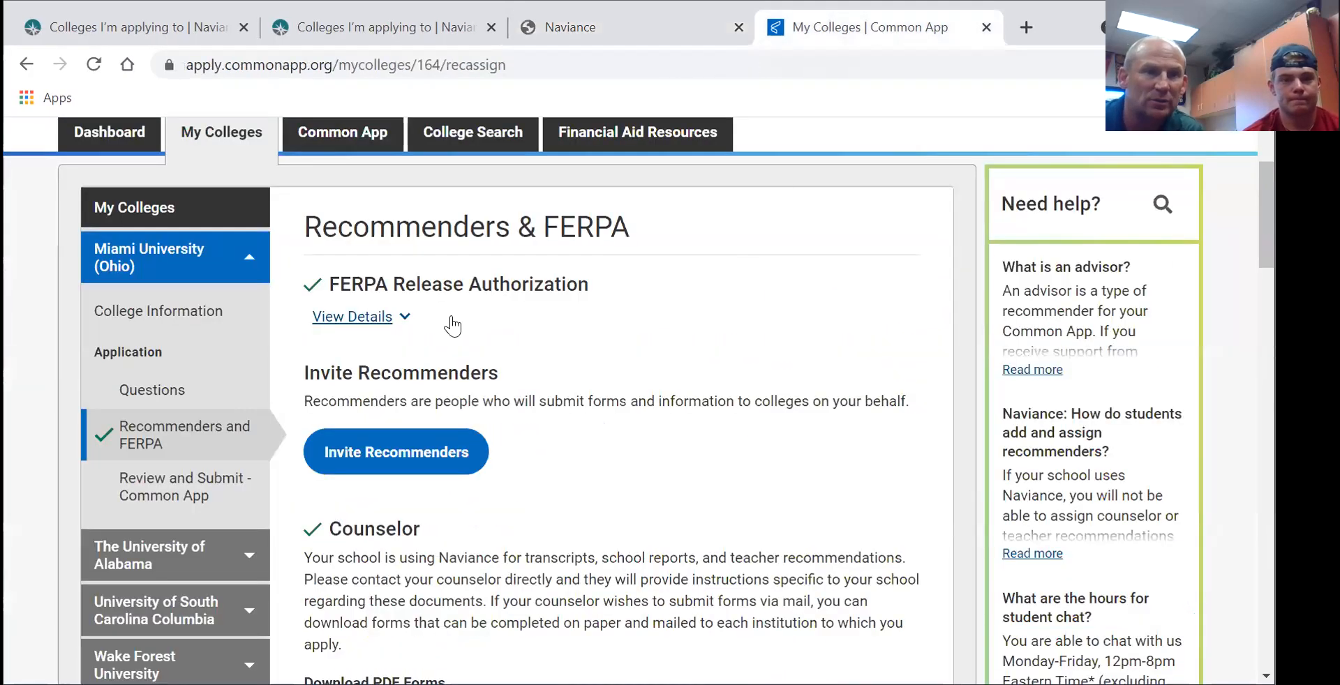
pyautogui.click(346, 139)
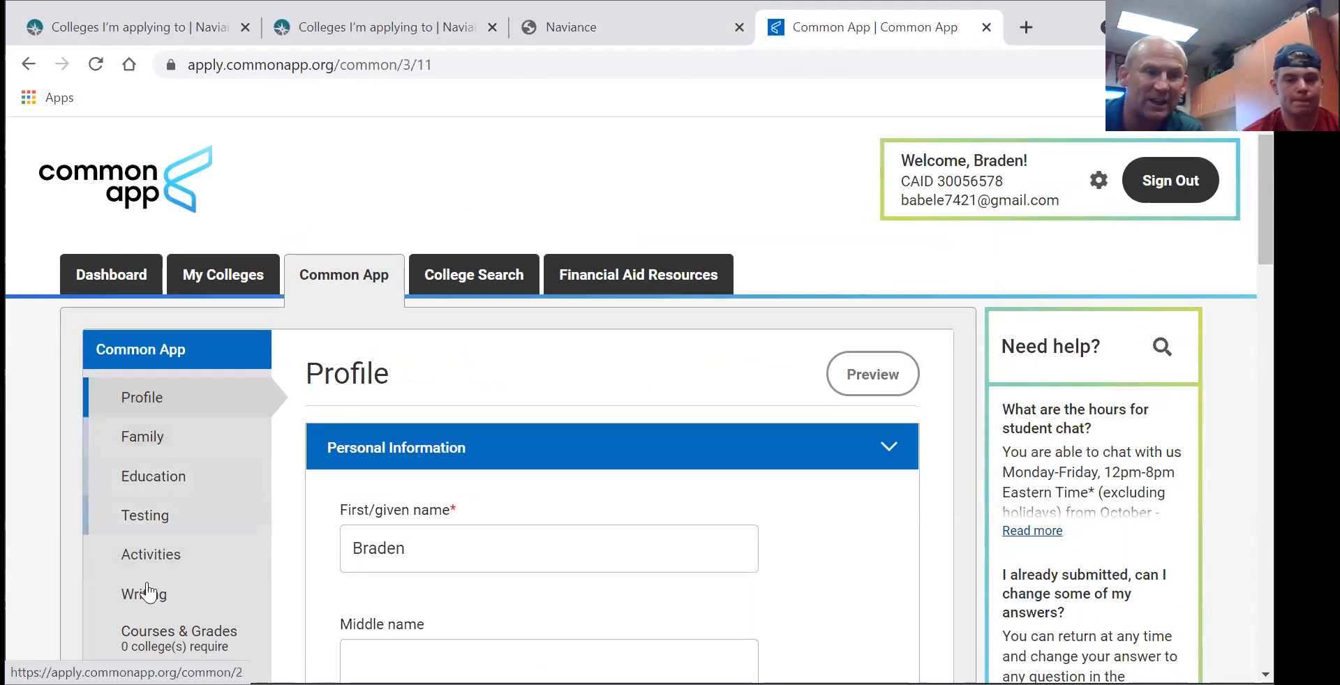
pyautogui.click(146, 591)
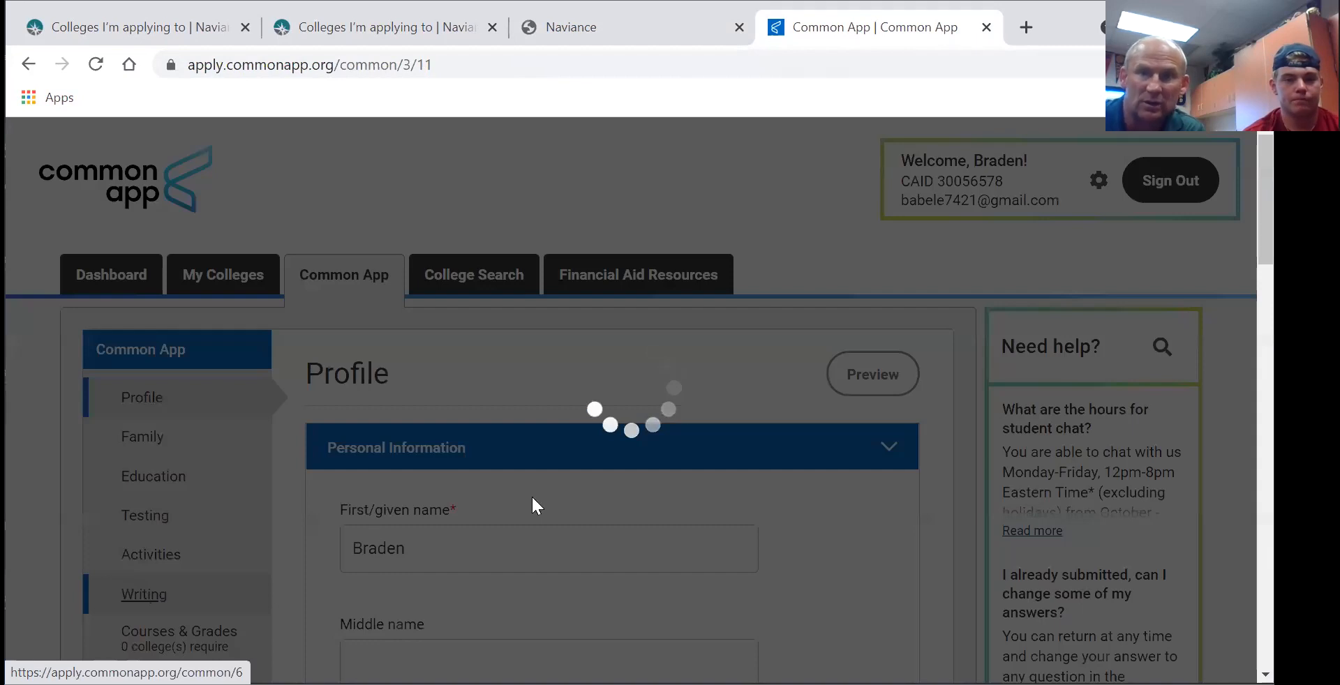
pyautogui.scroll(-2, 898, 340)
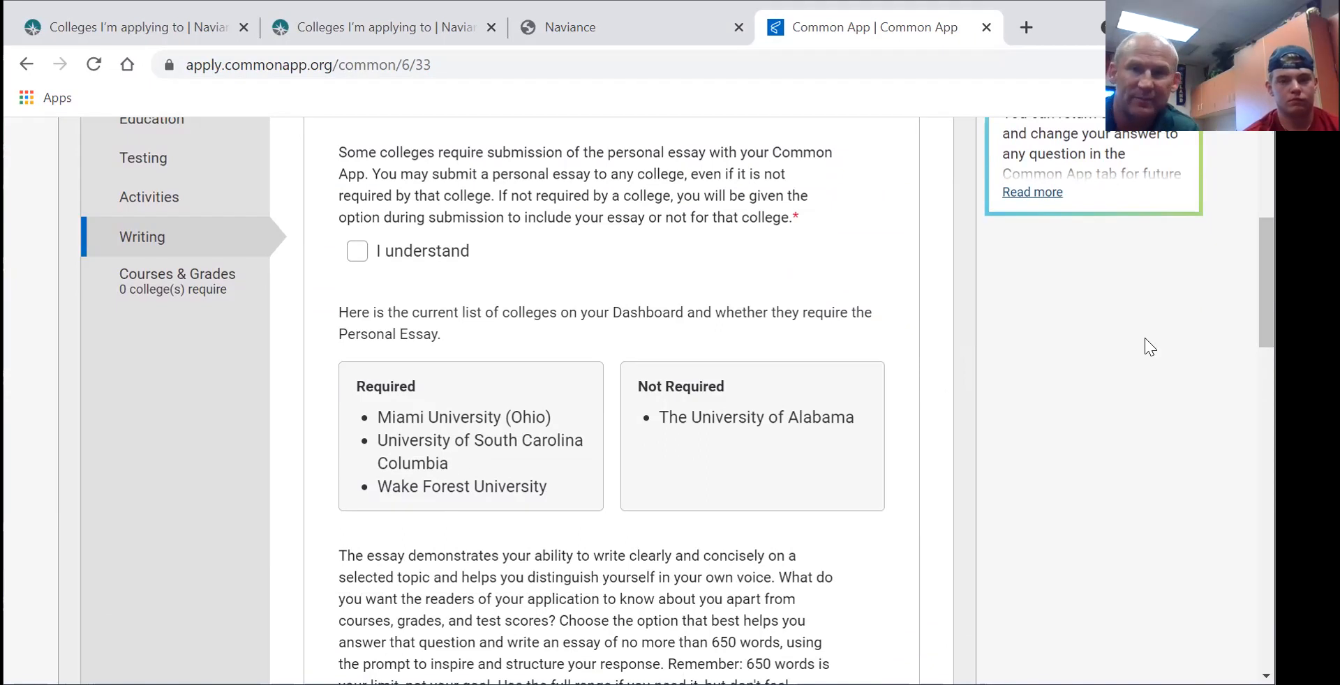
pyautogui.scroll(-7, 502, 426)
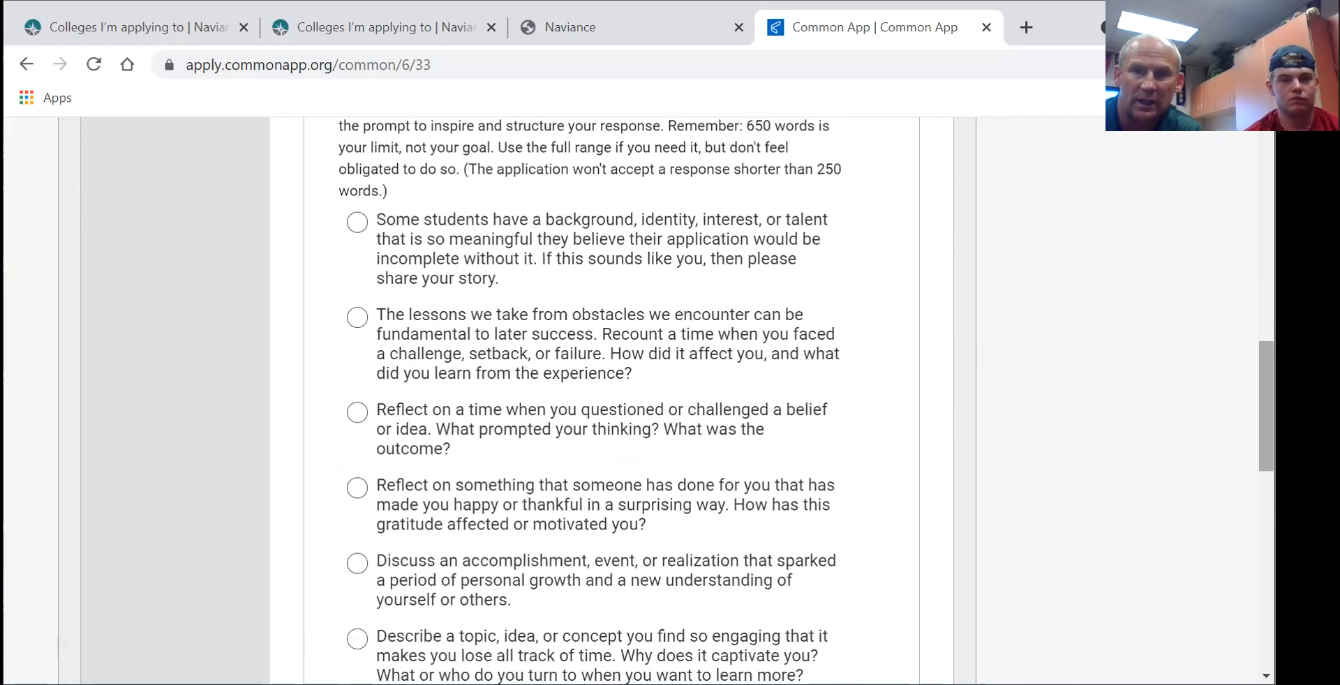
pyautogui.scroll(-10, 817, 331)
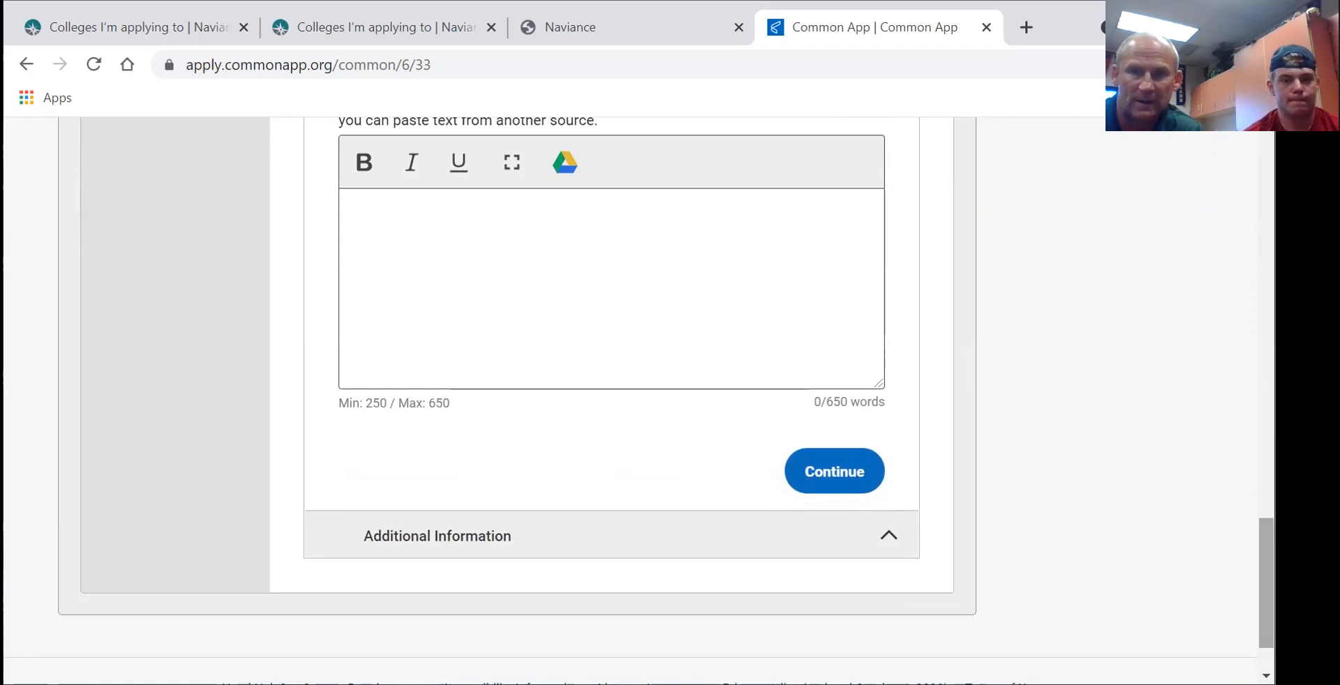
pyautogui.scroll(10, 638, 401)
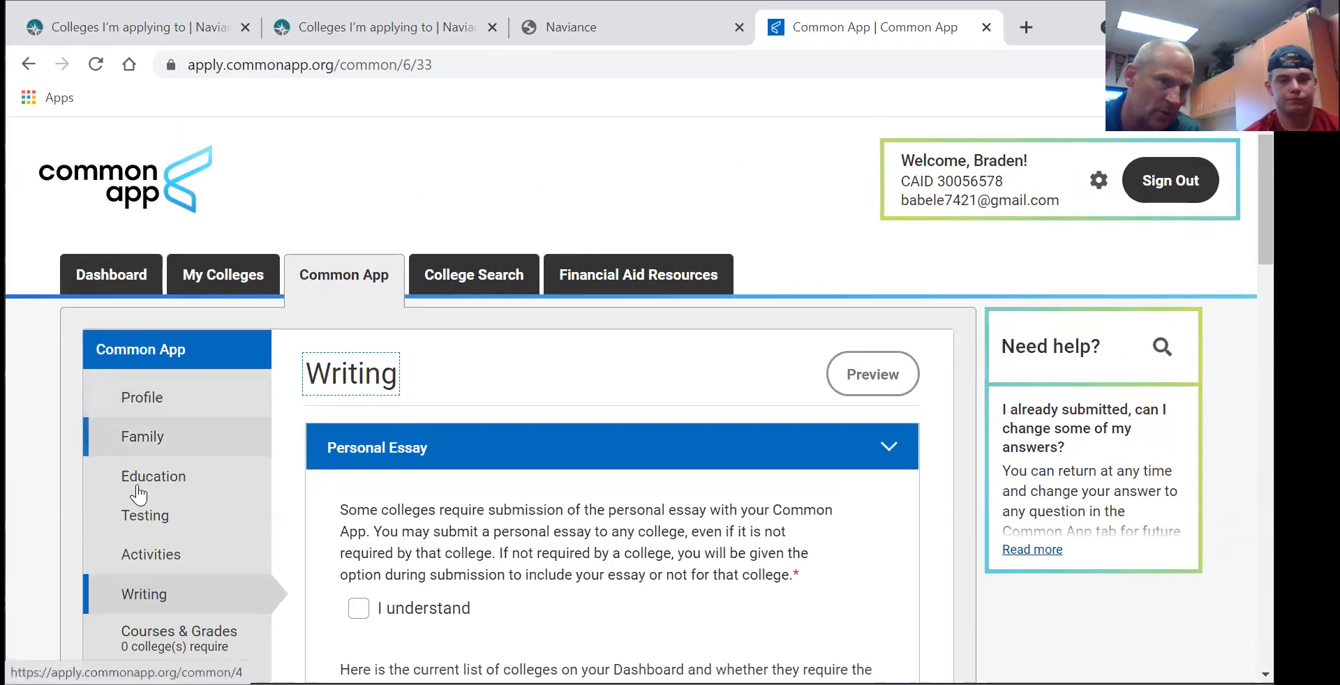
# - Open Miami University (Ohio)'s college-specific Questions page from My Colleges
pyautogui.click(227, 277)
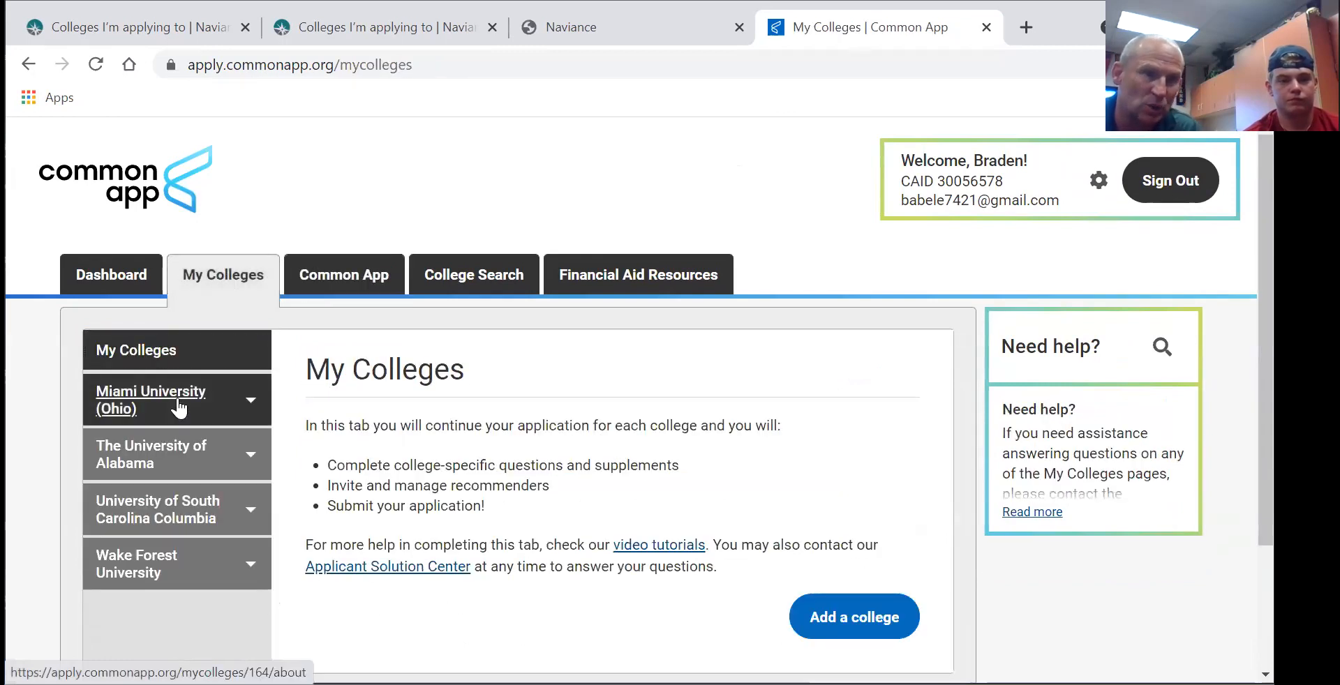
pyautogui.click(179, 400)
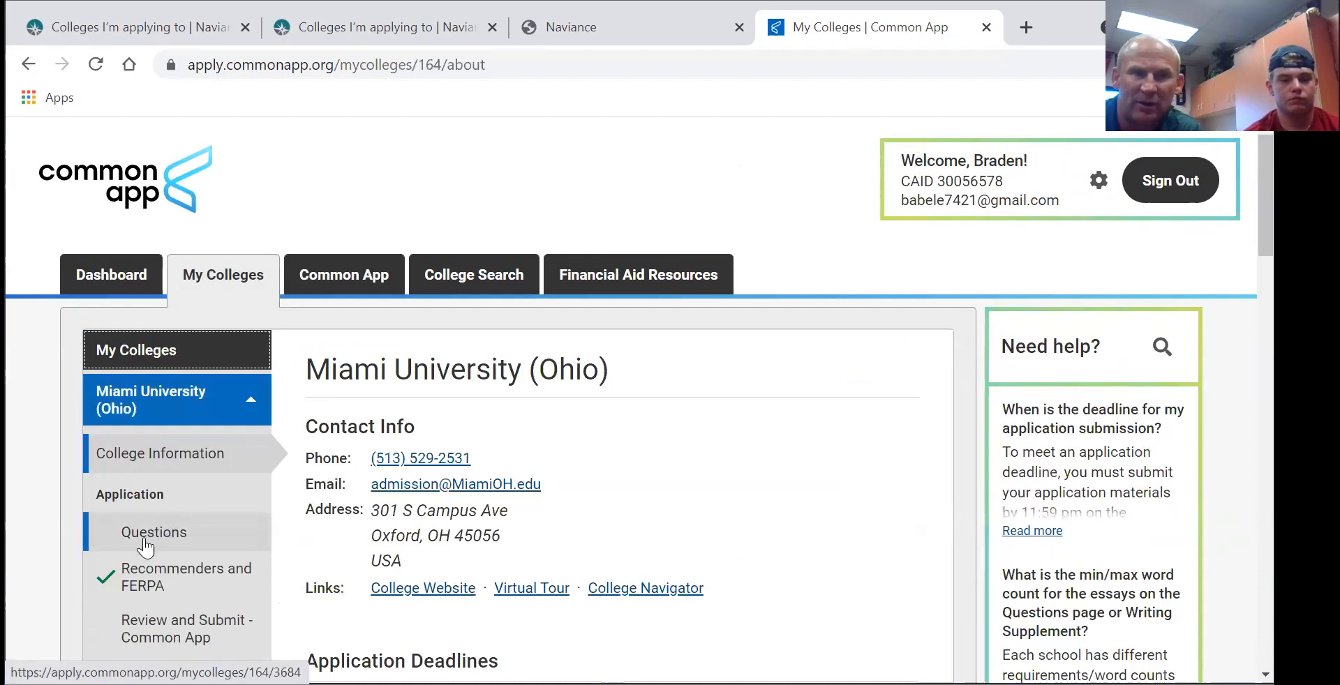
pyautogui.click(143, 536)
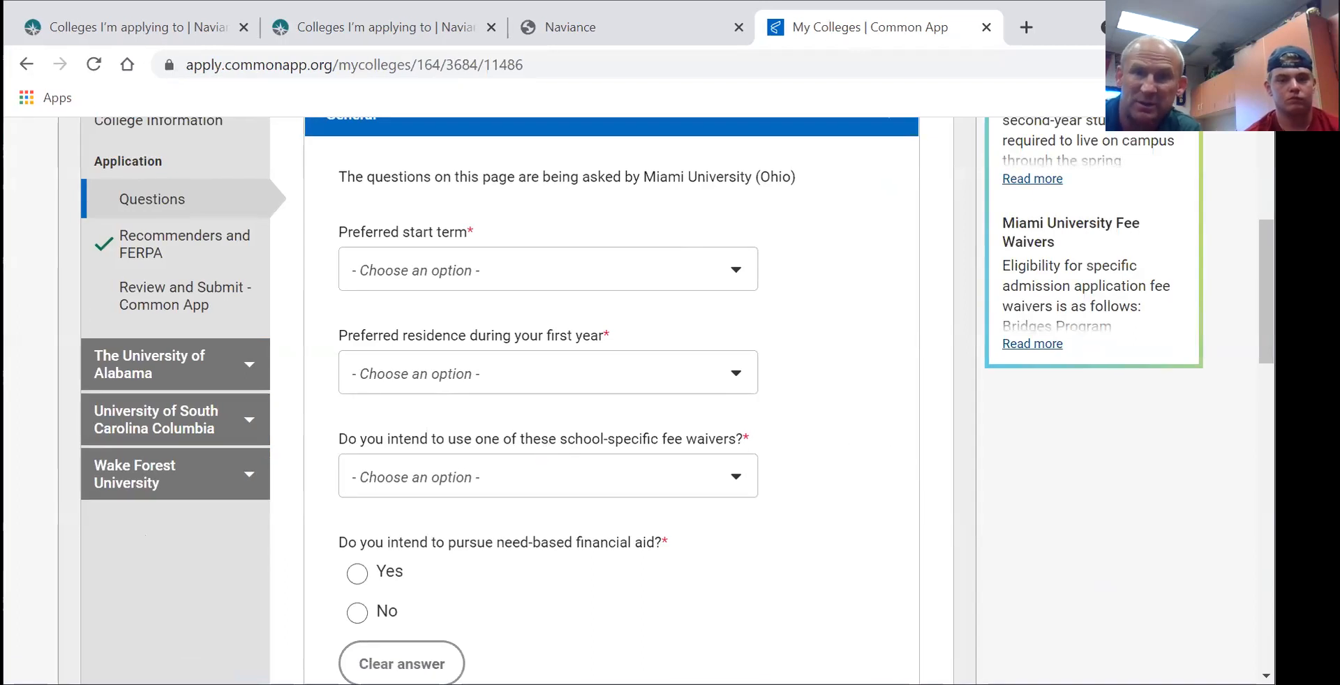
pyautogui.scroll(3, 524, 447)
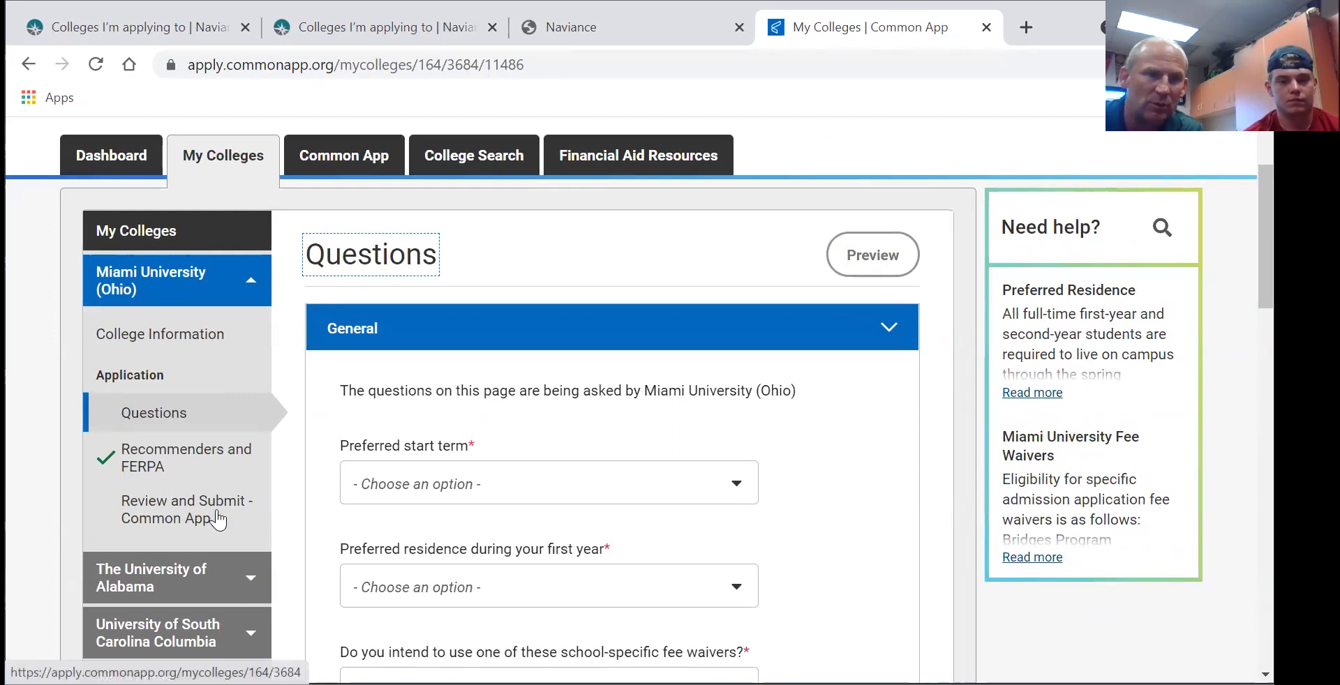
# - Bring up Miami's Application Submission checklist and review the eight items still required
pyautogui.click(179, 520)
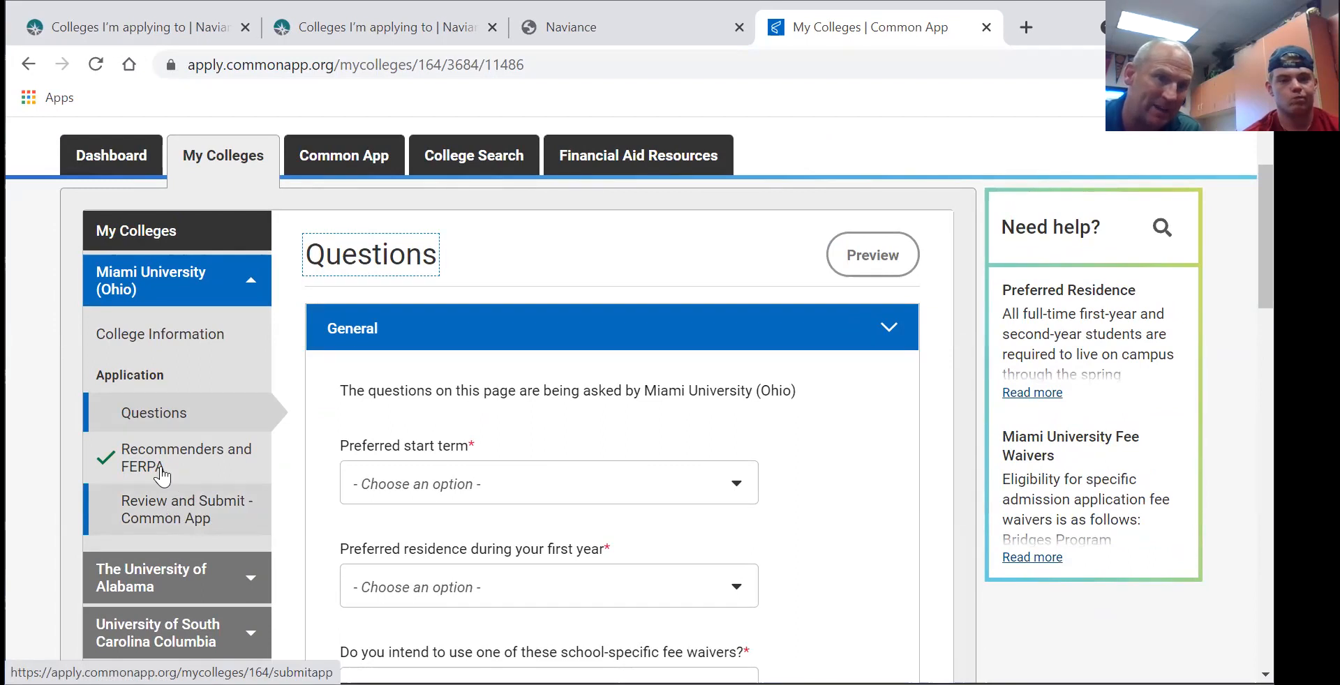
pyautogui.click(158, 513)
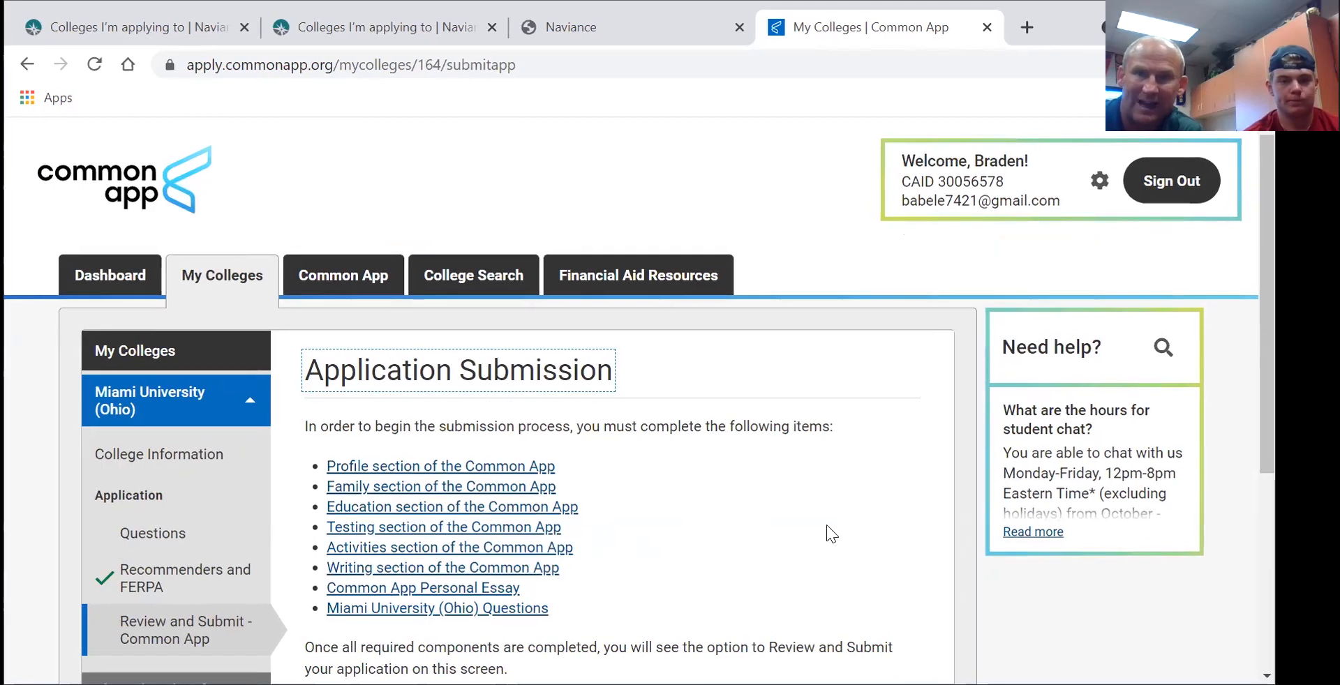
pyautogui.scroll(-3, 628, 401)
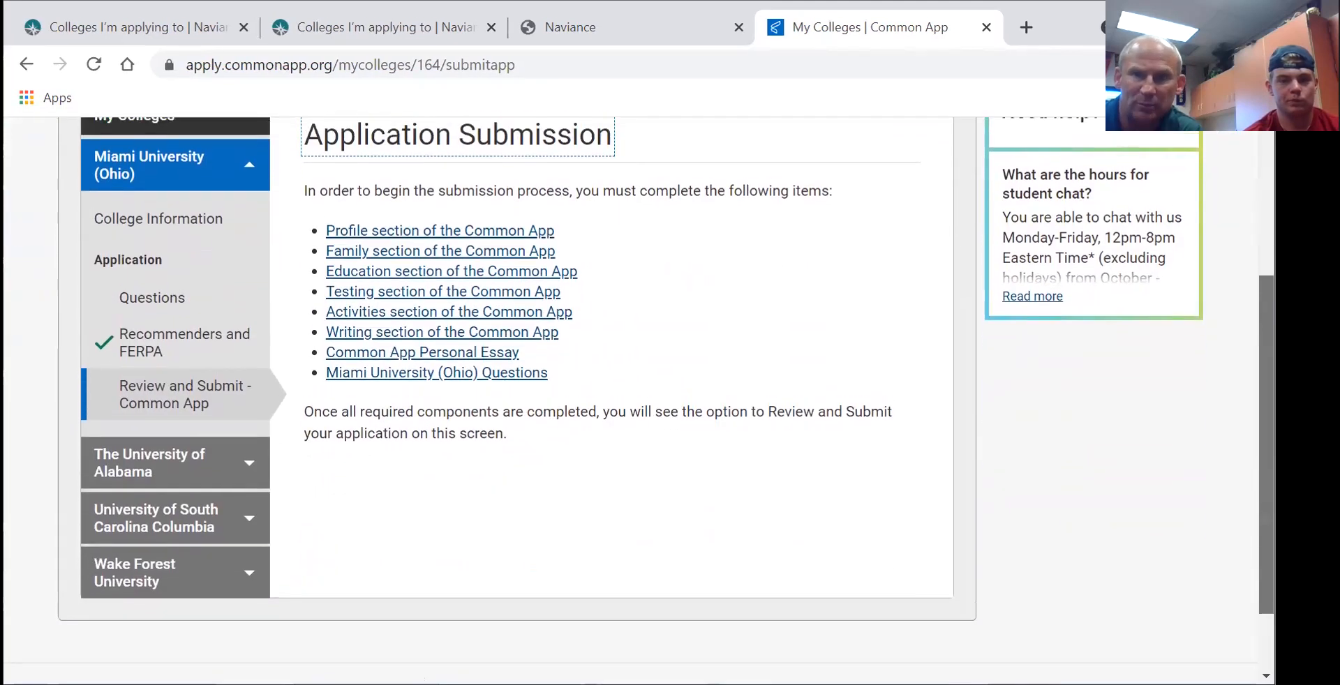
pyautogui.scroll(3, 628, 401)
pyautogui.scroll(1, 628, 401)
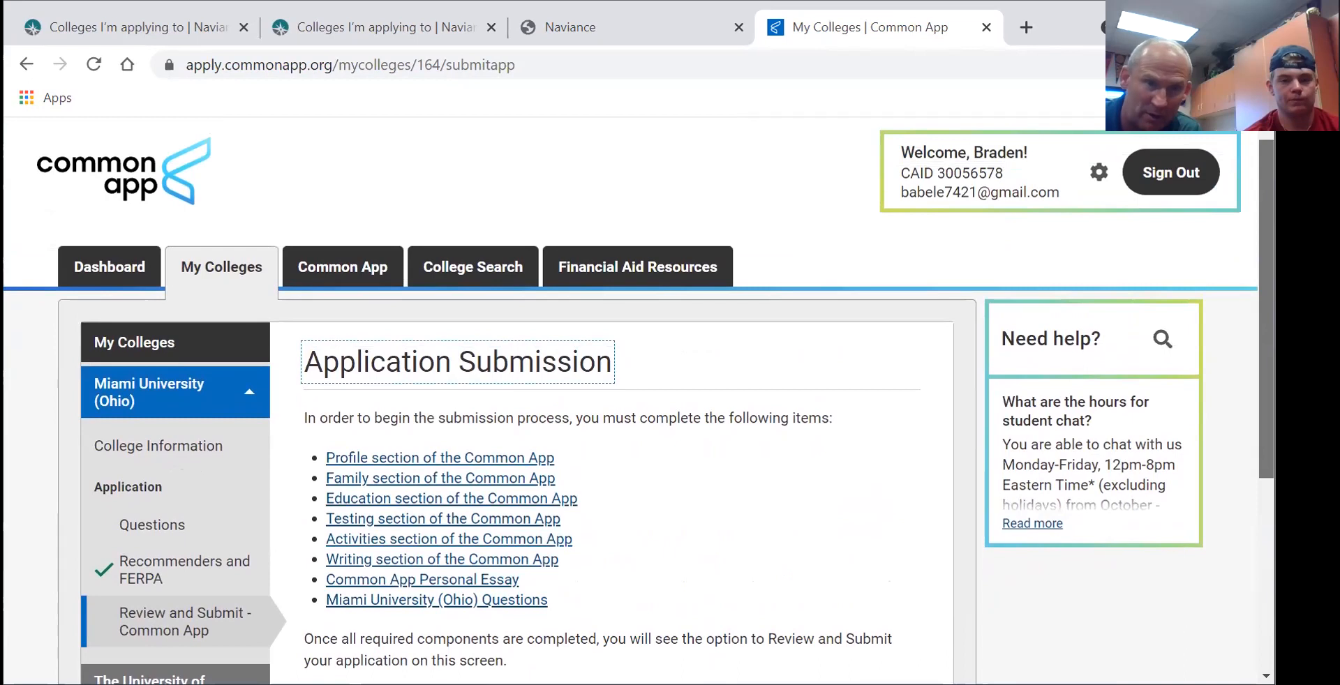
pyautogui.scroll(-3, 628, 401)
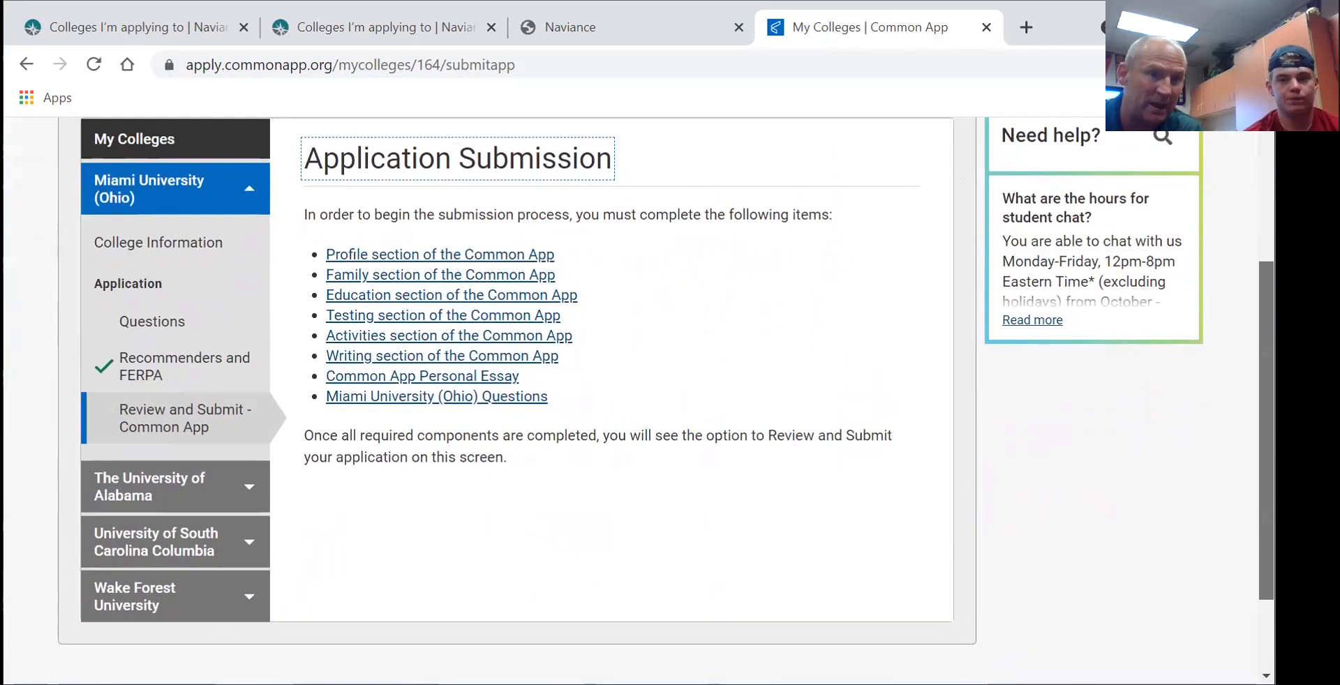
pyautogui.scroll(3, 957, 485)
pyautogui.scroll(-4, 957, 485)
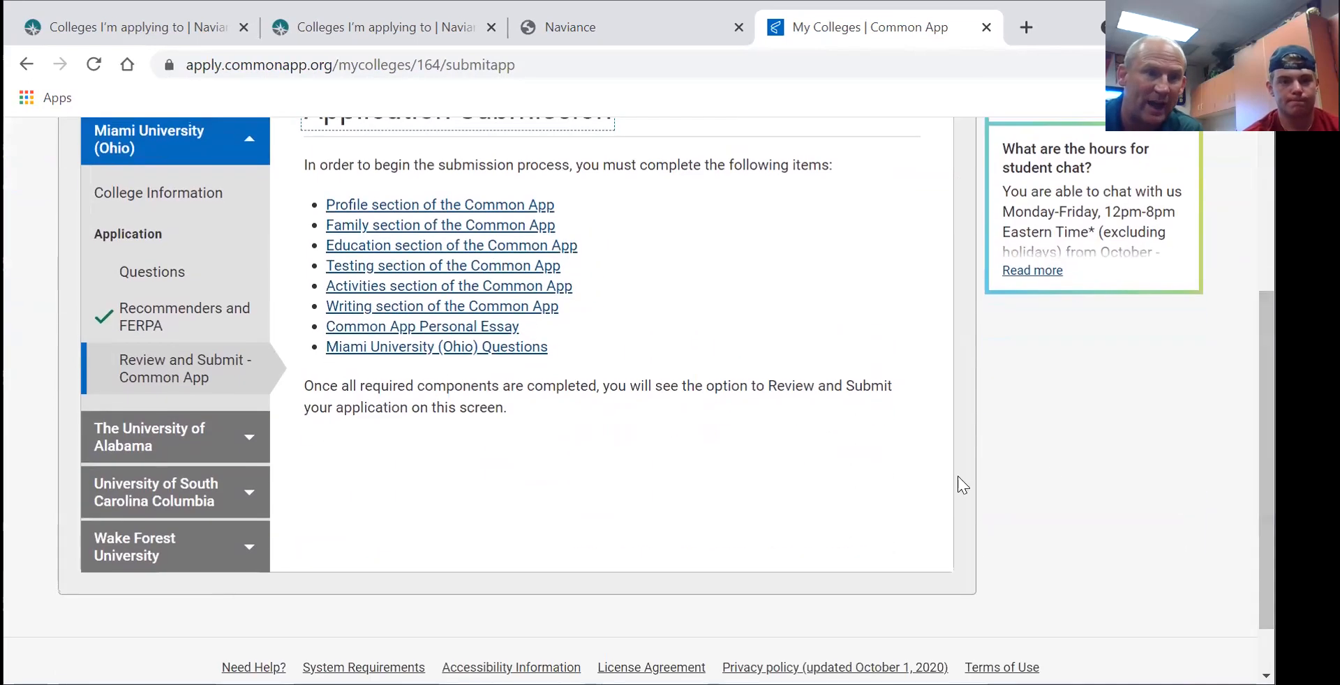
# - Open The University of Alabama's Questions page and look over its unanswered General questions
pyautogui.click(245, 440)
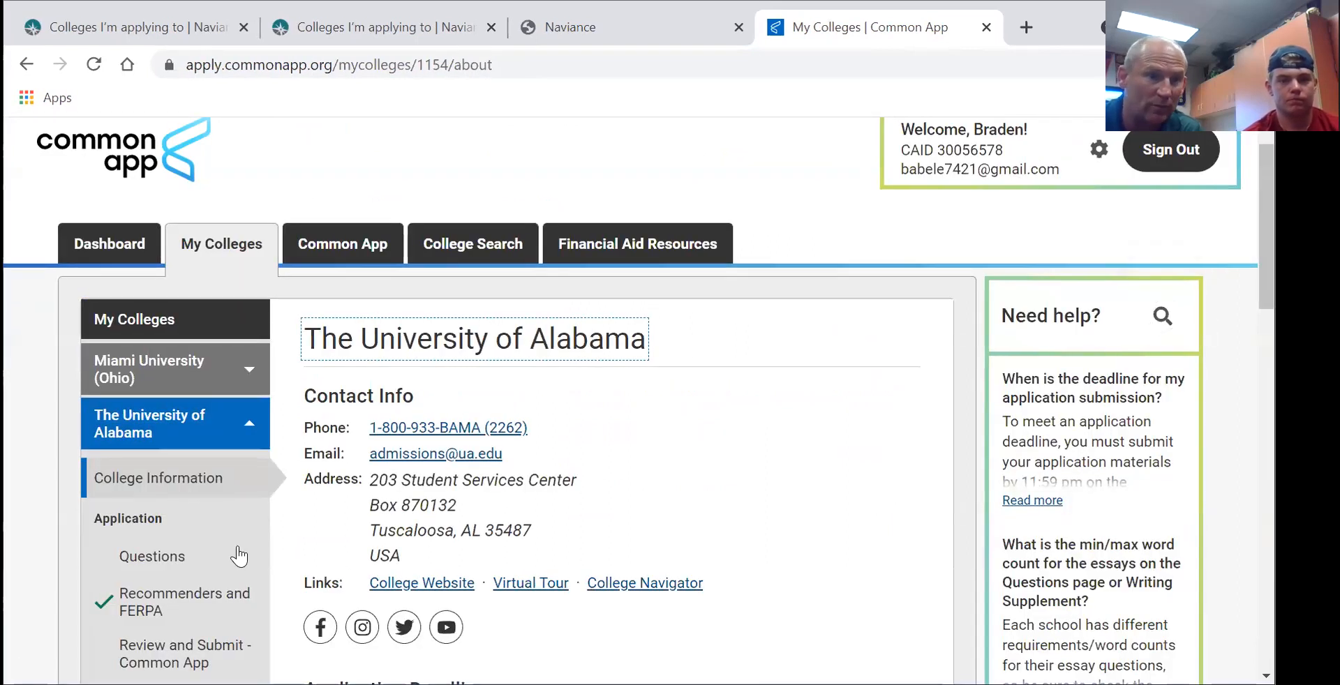
pyautogui.click(143, 556)
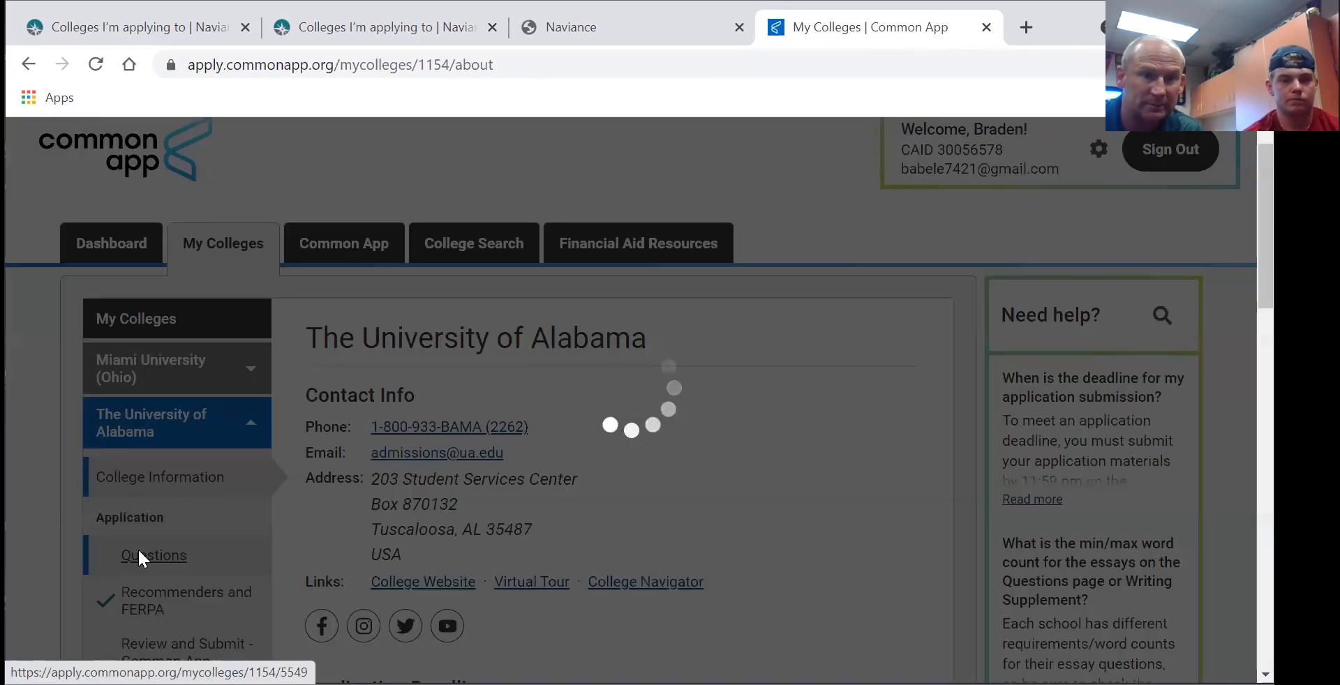
pyautogui.scroll(-2, 1086, 479)
pyautogui.scroll(-5, 611, 401)
pyautogui.scroll(12, 611, 401)
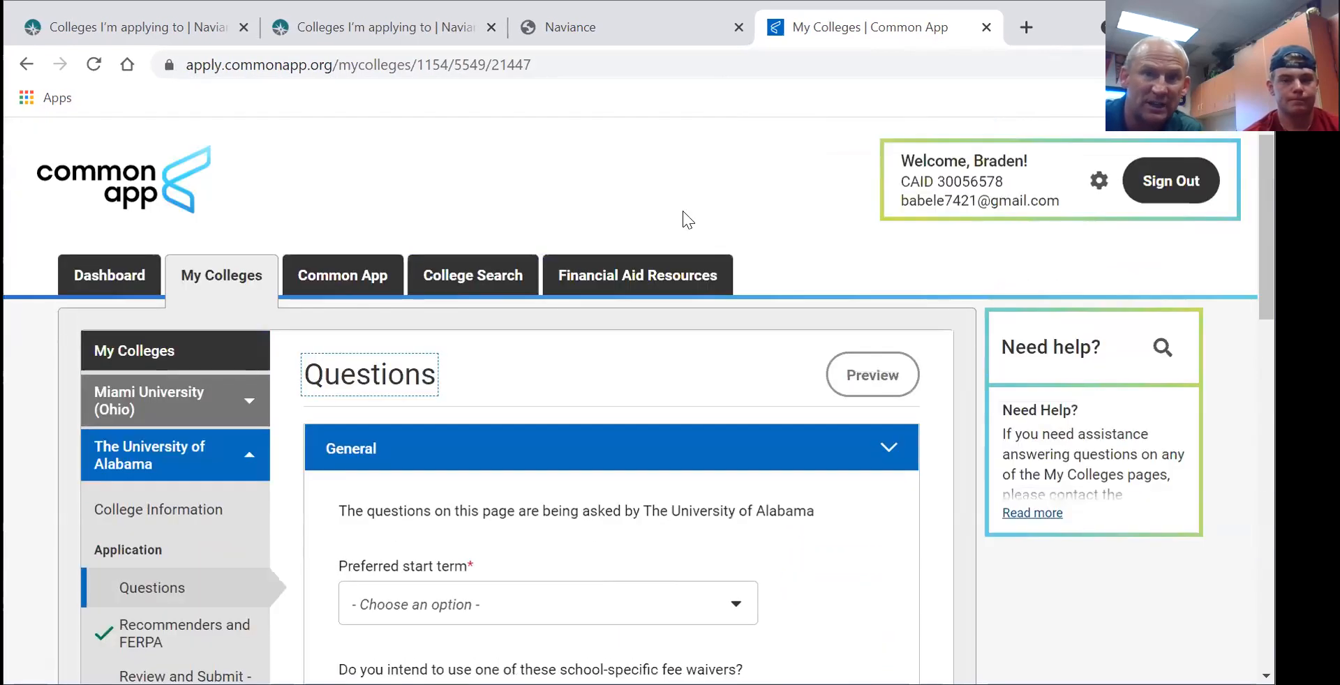
pyautogui.click(678, 161)
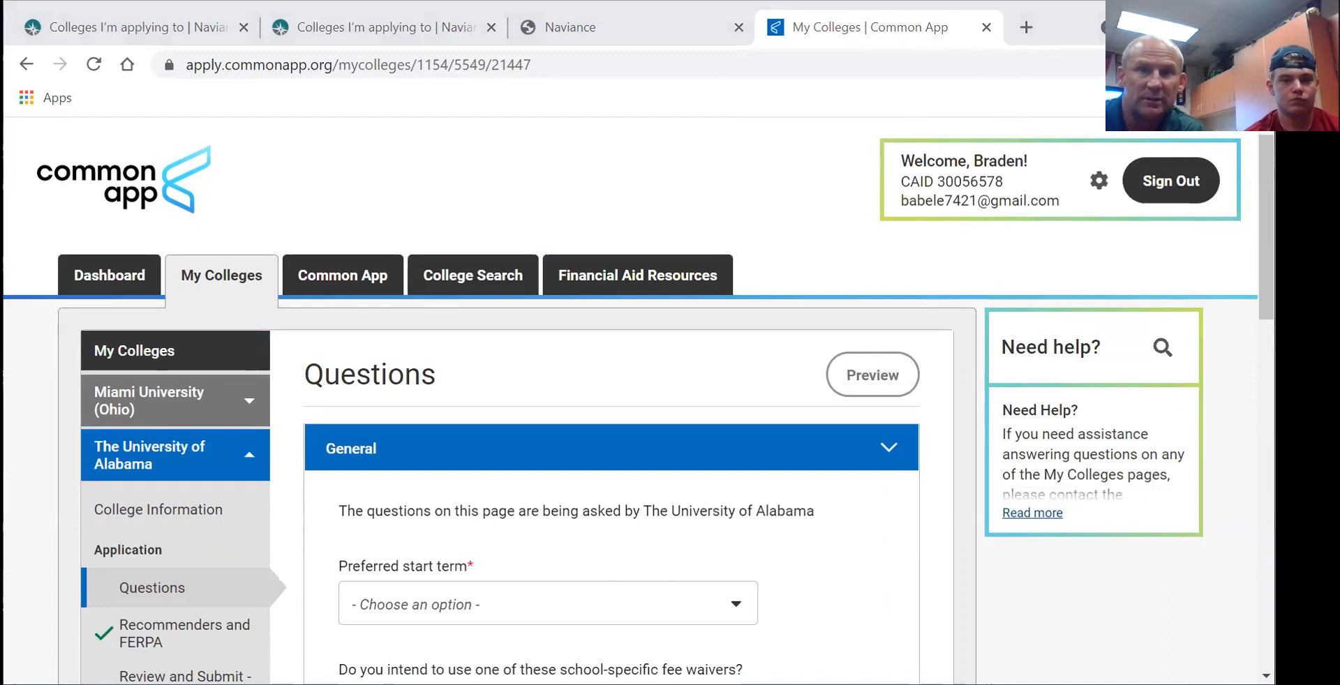